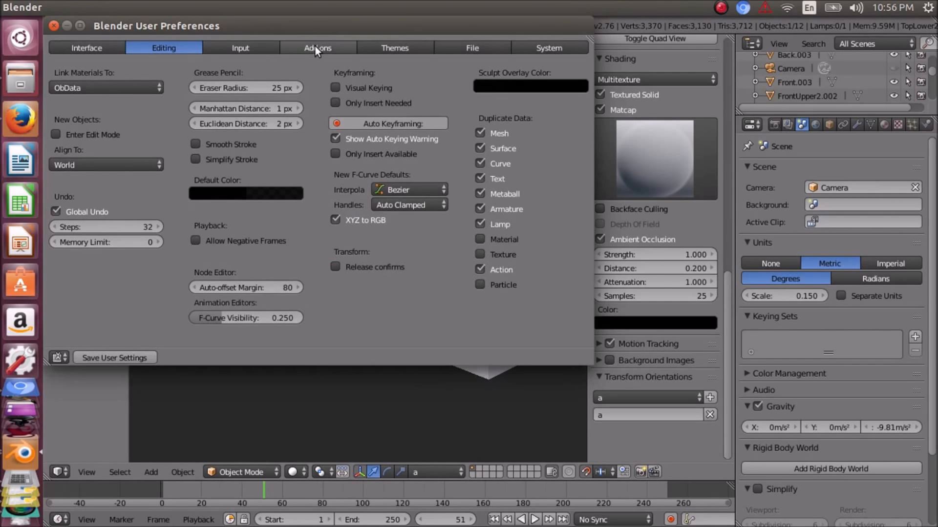
Enable the Screencast Keys add-on from the 3D View category and start its on-screen display.
{"action": "left_click", "coordinate": [298, 45]}
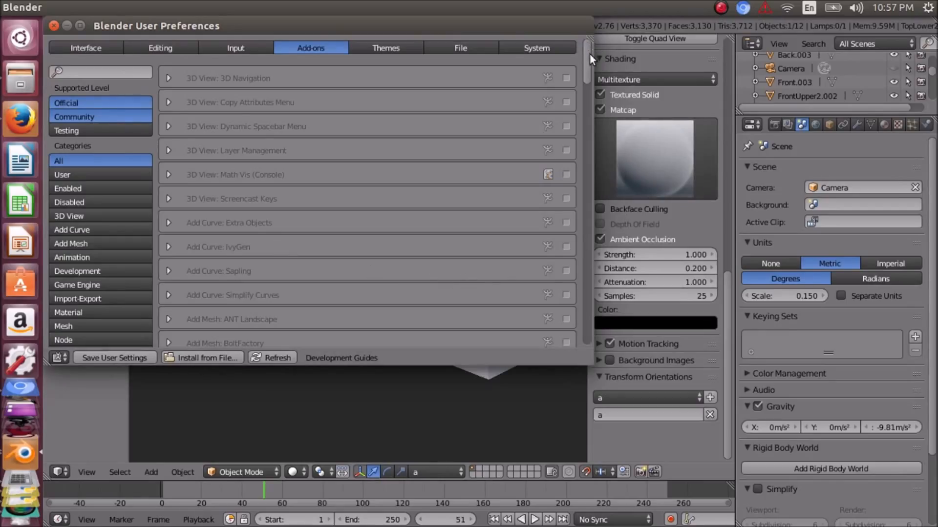
{"action": "left_click", "coordinate": [85, 212]}
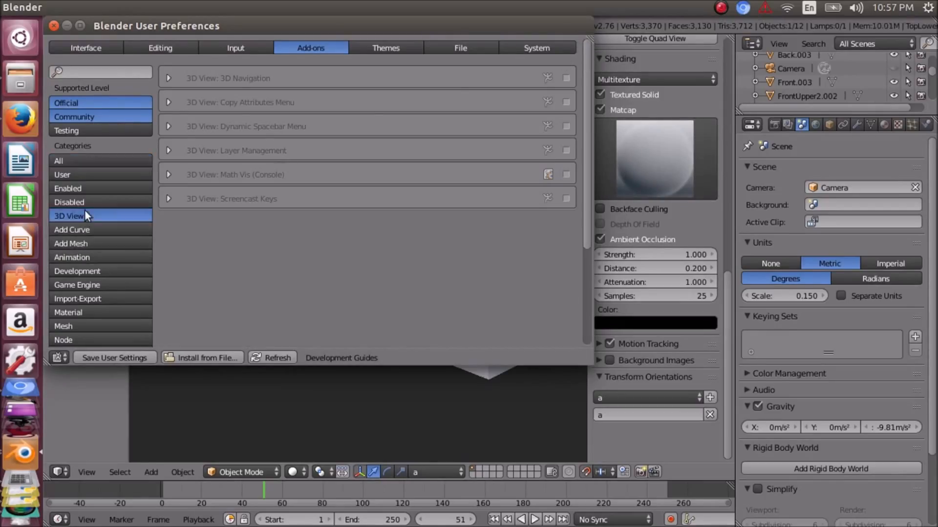
{"action": "left_click", "coordinate": [566, 198]}
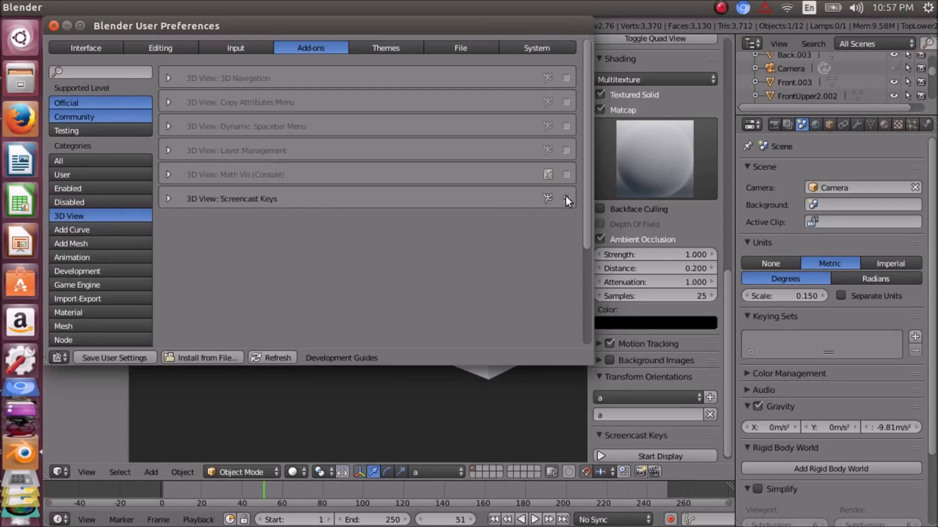
{"action": "left_click", "coordinate": [54, 23]}
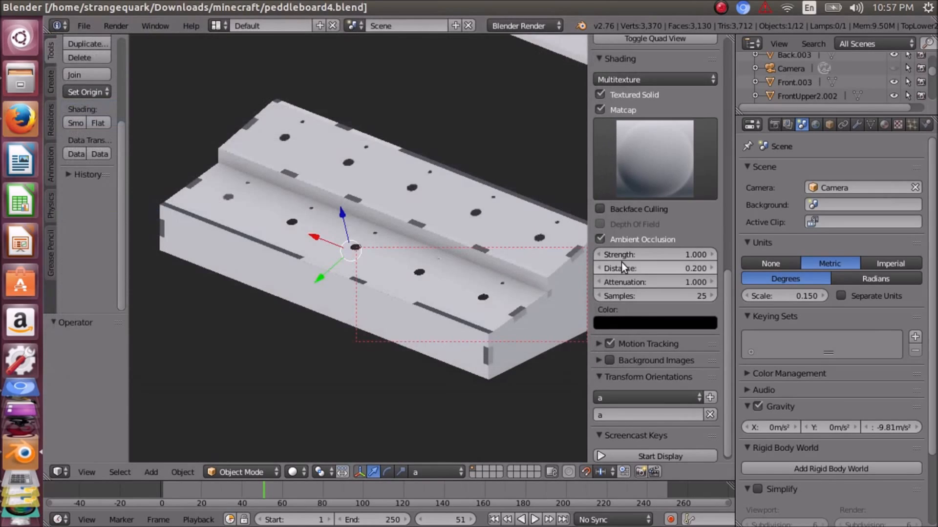
{"action": "left_click", "coordinate": [627, 457]}
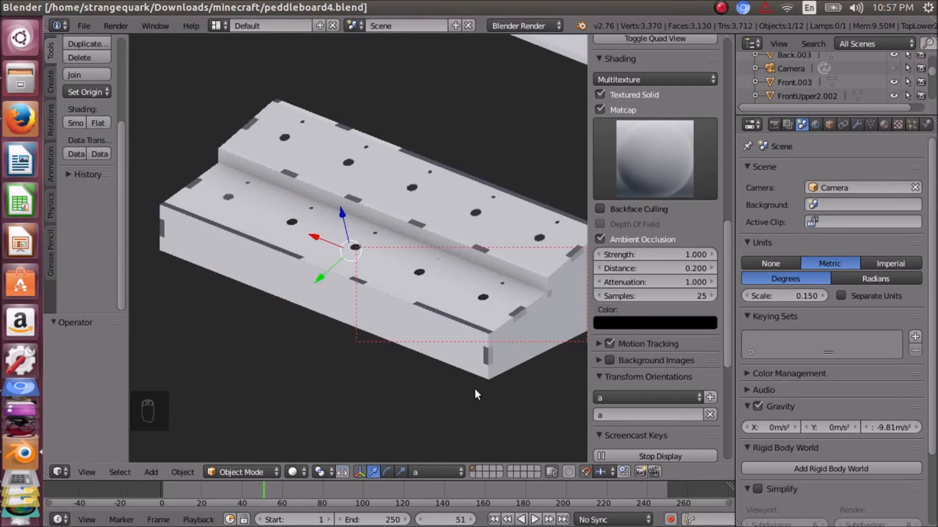
Delete the outermost loose perforated panel beside the assembled pedalboard.
{"action": "middle_click_drag", "start_coordinate": [289, 169], "coordinate": [259, 213]}
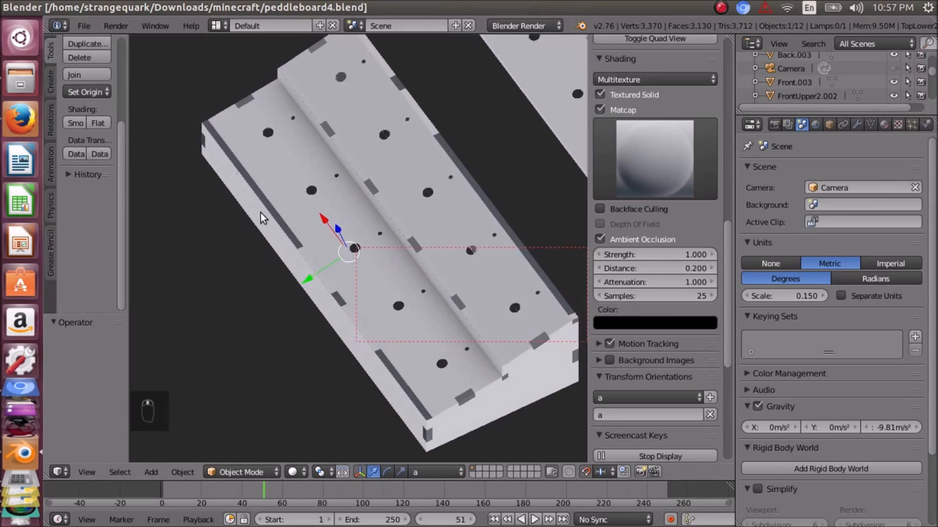
{"action": "scroll", "coordinate": [260, 213], "scroll_direction": "down", "scroll_amount": 4}
{"action": "scroll", "coordinate": [298, 253], "scroll_direction": "up", "scroll_amount": 2}
{"action": "scroll", "coordinate": [301, 250], "scroll_direction": "down", "scroll_amount": 4}
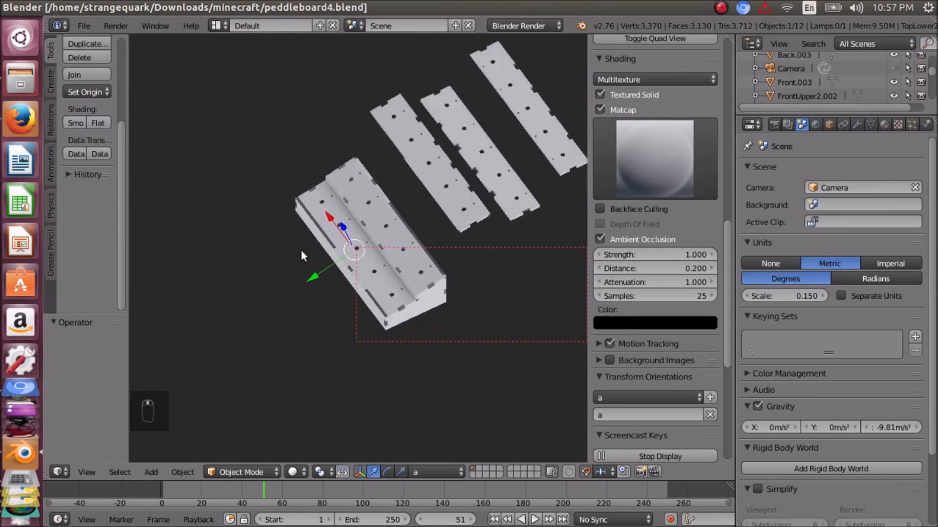
{"action": "middle_click_drag", "start_coordinate": [476, 144], "coordinate": [412, 178]}
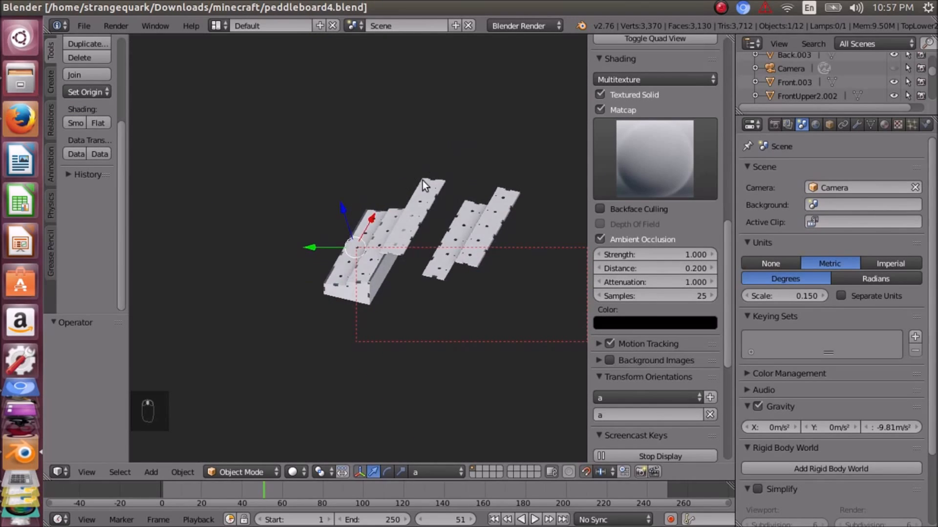
{"action": "right_click", "coordinate": [499, 218]}
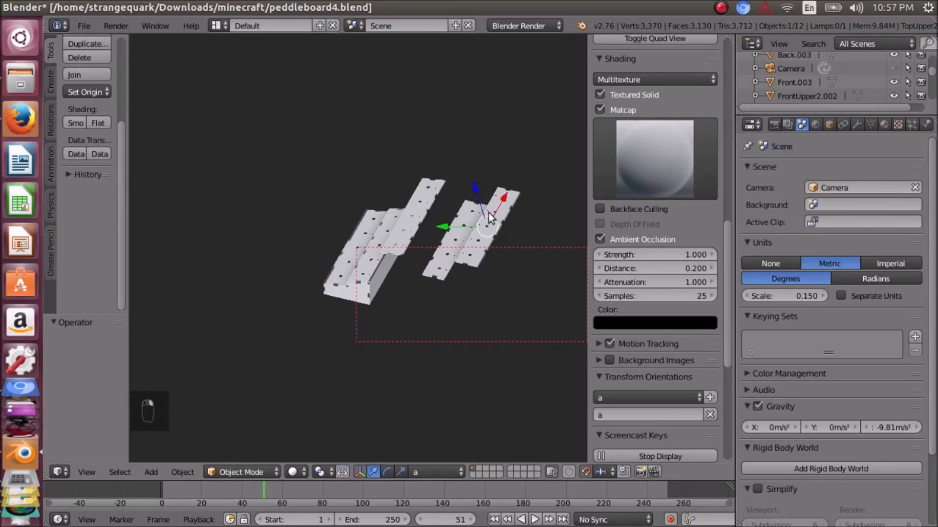
{"action": "key", "text": "Delete"}
{"action": "left_click", "coordinate": [475, 212]}
{"action": "scroll", "coordinate": [330, 283], "scroll_direction": "up", "scroll_amount": 6}
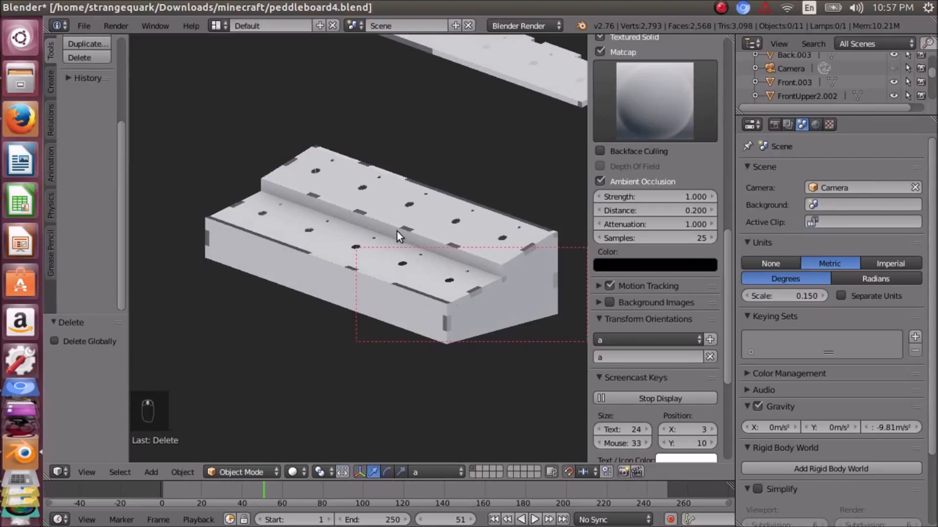
Select the pedalboard's lower top panel, frame it in the view, and examine its holes and slots.
{"action": "right_click", "coordinate": [431, 268]}
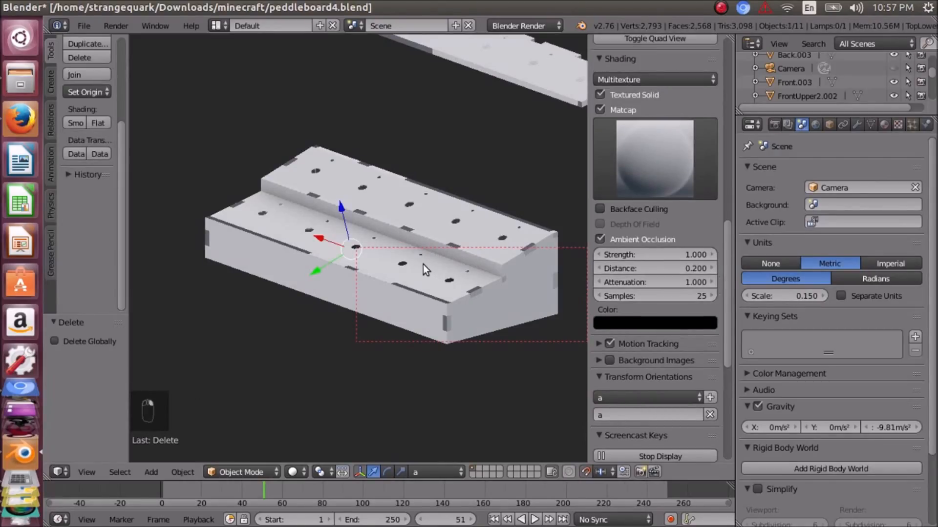
{"action": "key", "text": "KP_Decimal"}
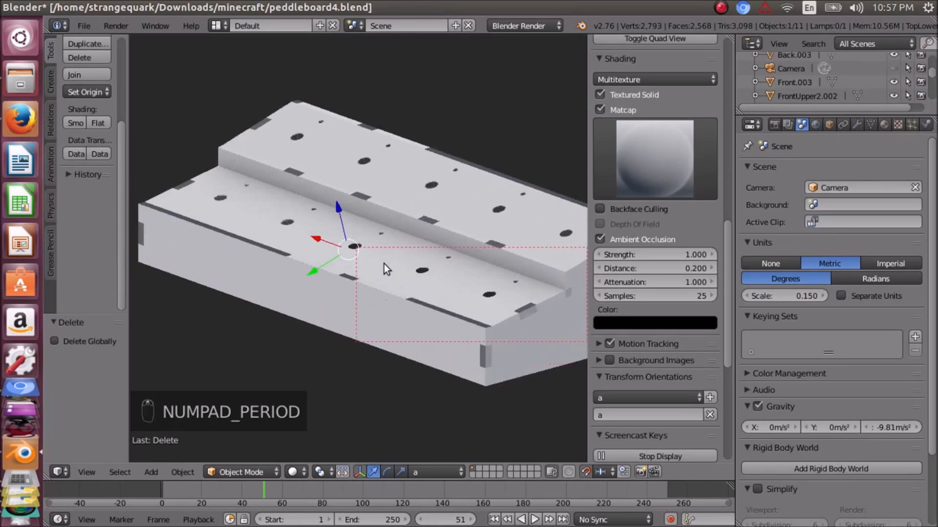
{"action": "scroll", "coordinate": [362, 272], "scroll_direction": "up", "scroll_amount": 1}
{"action": "middle_click_drag", "start_coordinate": [361, 272], "coordinate": [325, 297]}
{"action": "scroll", "coordinate": [377, 262], "scroll_direction": "down", "scroll_amount": 4}
{"action": "scroll", "coordinate": [326, 293], "scroll_direction": "up", "scroll_amount": 4}
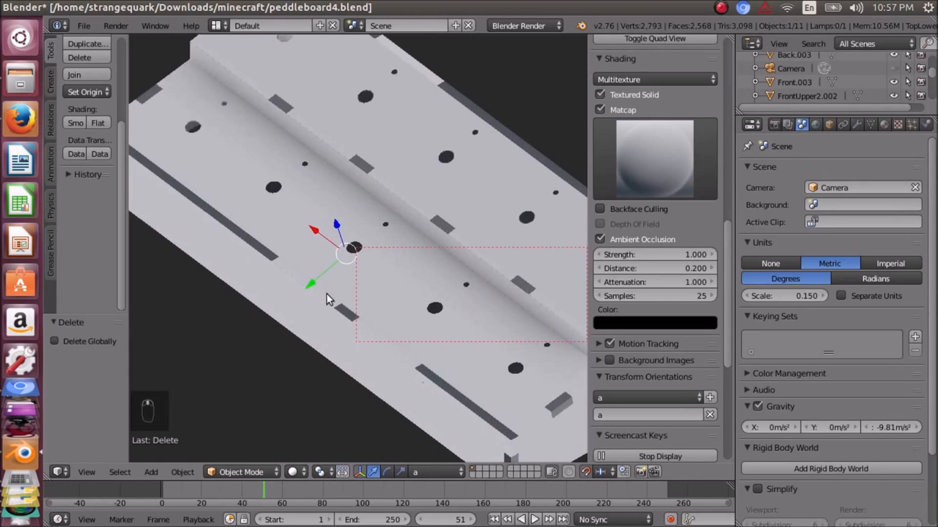
{"action": "scroll", "coordinate": [327, 292], "scroll_direction": "down", "scroll_amount": 4}
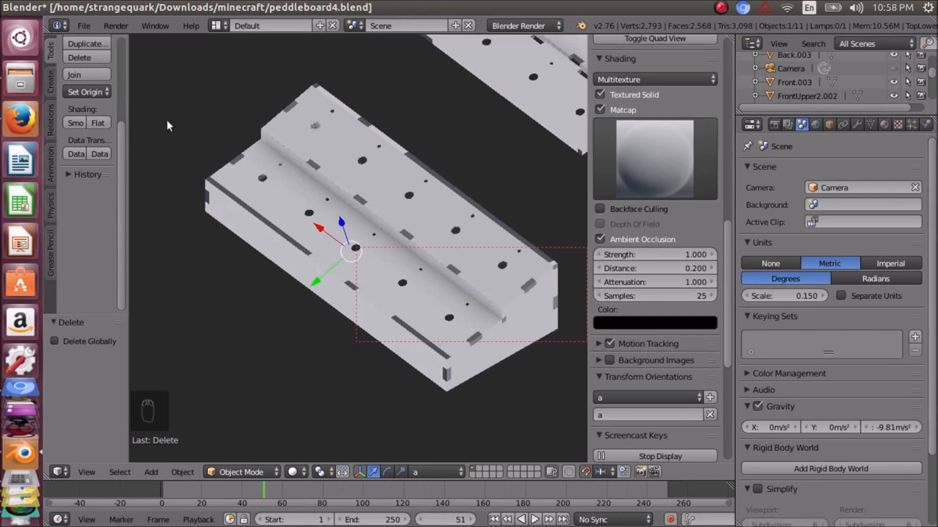
{"action": "scroll", "coordinate": [332, 311], "scroll_direction": "up", "scroll_amount": 2}
{"action": "scroll", "coordinate": [315, 315], "scroll_direction": "down", "scroll_amount": 6}
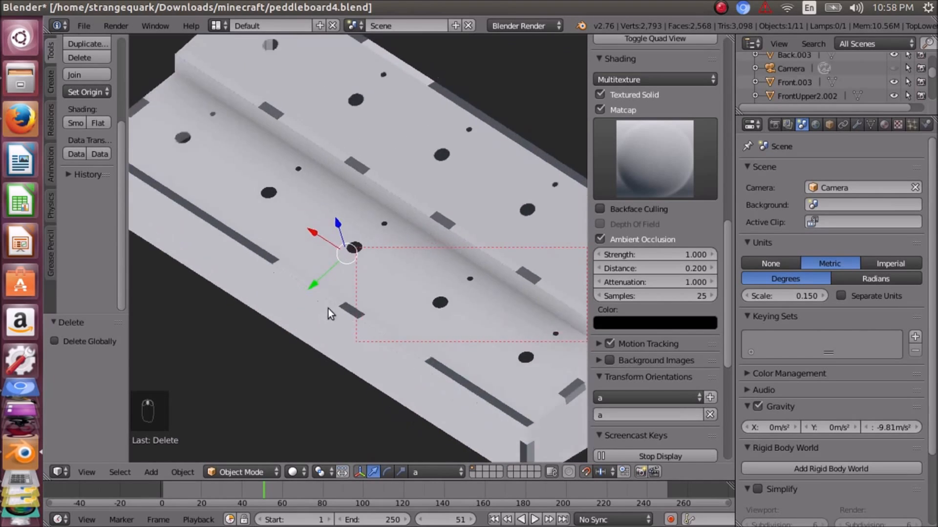
Select the front panel and the upper top panel in turn, examining how the slanted parts join along their edges.
{"action": "middle_click_drag", "start_coordinate": [406, 280], "coordinate": [265, 267]}
{"action": "scroll", "coordinate": [338, 280], "scroll_direction": "up", "scroll_amount": 4}
{"action": "right_click", "coordinate": [267, 262]}
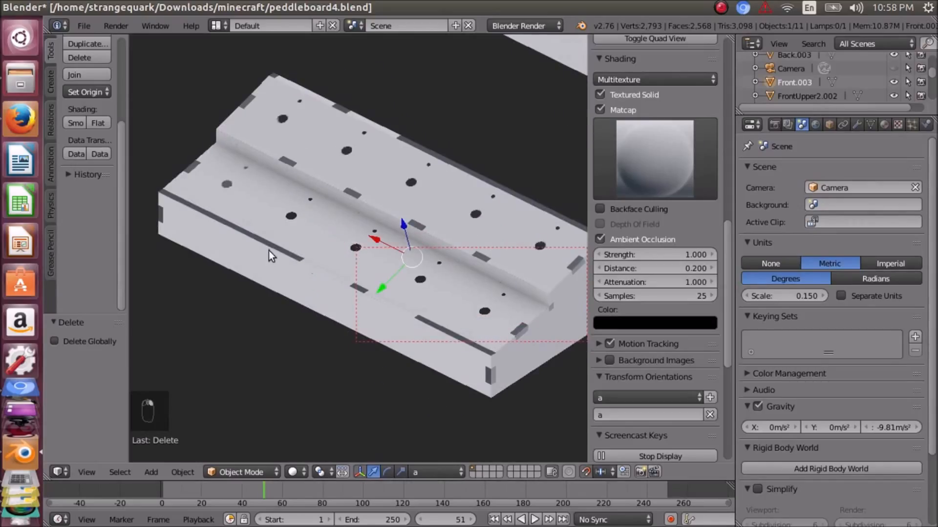
{"action": "right_click", "coordinate": [394, 171]}
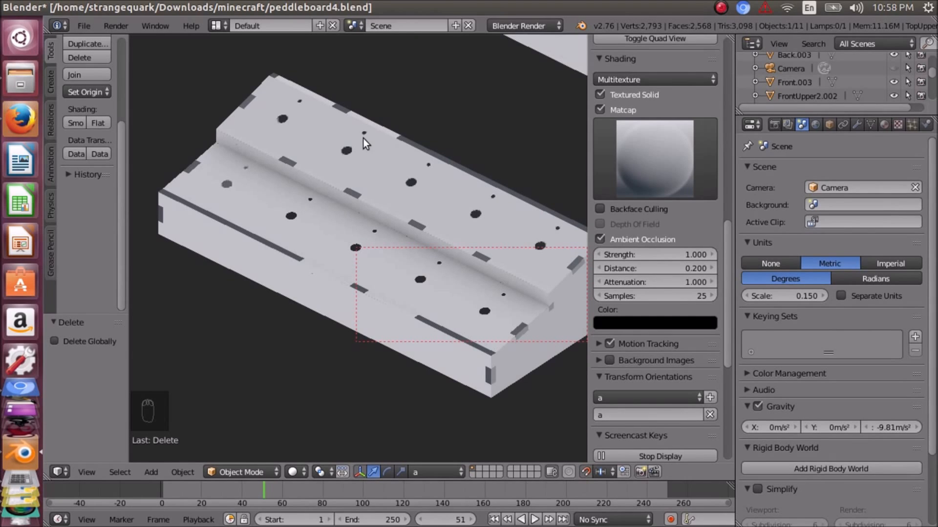
{"action": "middle_click_drag", "start_coordinate": [328, 257], "coordinate": [309, 260]}
{"action": "scroll", "coordinate": [263, 255], "scroll_direction": "up", "scroll_amount": 5}
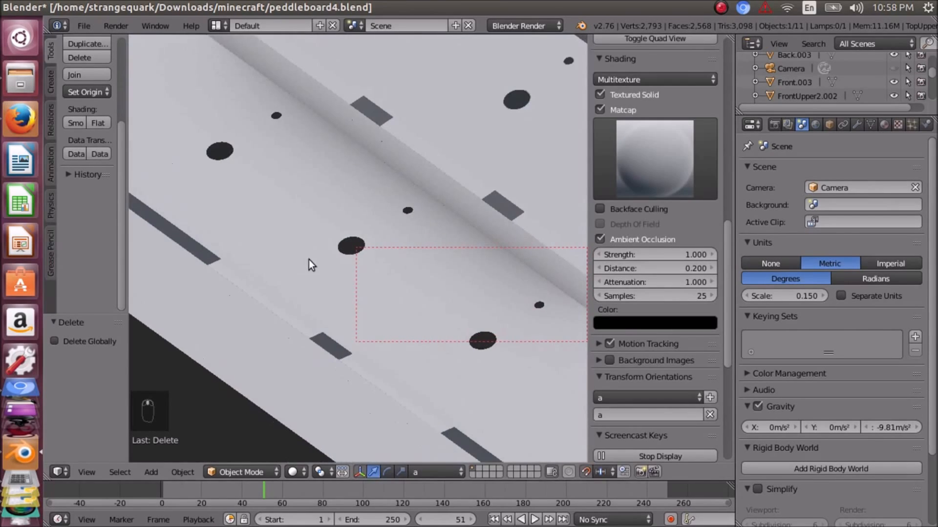
{"action": "right_click", "coordinate": [267, 334]}
{"action": "scroll", "coordinate": [274, 283], "scroll_direction": "down", "scroll_amount": 4}
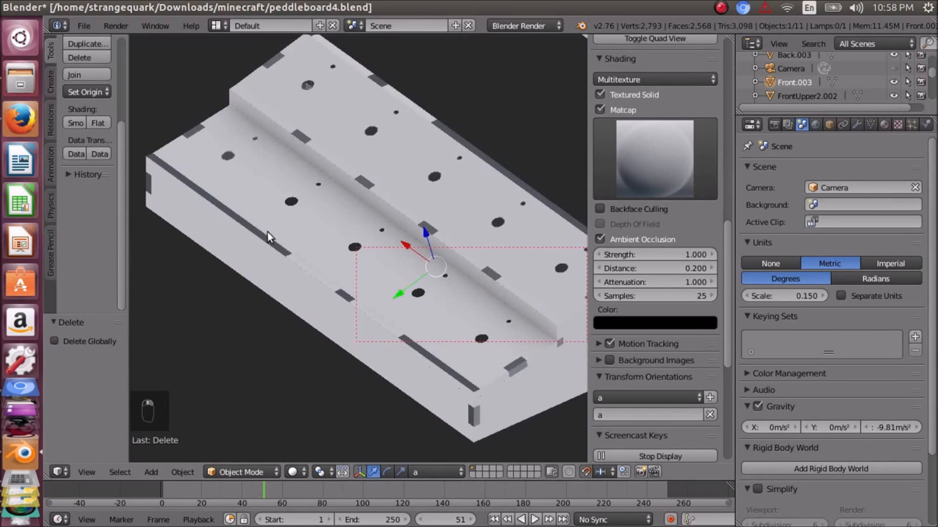
{"action": "middle_click_drag", "start_coordinate": [254, 201], "coordinate": [358, 206]}
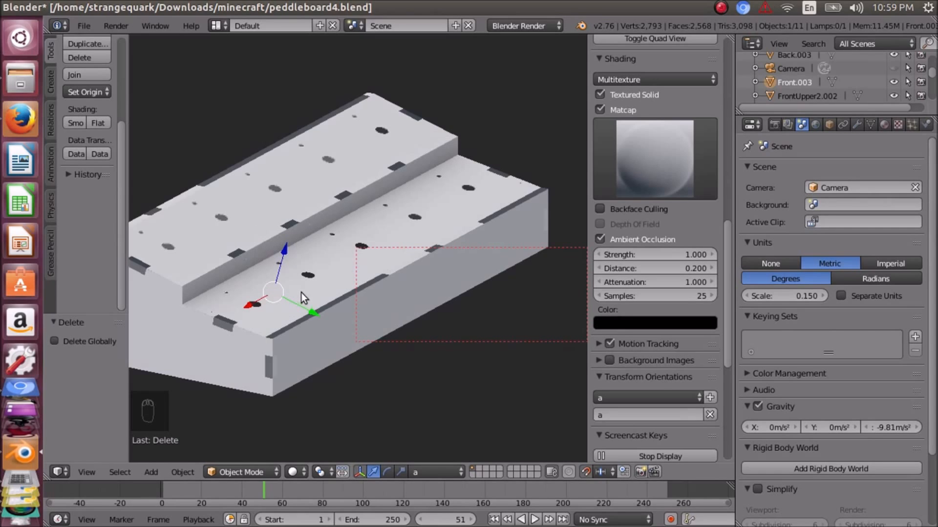
Remove the custom transform orientation "a".
{"action": "scroll", "coordinate": [300, 289], "scroll_direction": "down", "scroll_amount": 2}
{"action": "middle_click_drag", "start_coordinate": [401, 289], "coordinate": [342, 301]}
{"action": "scroll", "coordinate": [673, 398], "scroll_direction": "down", "scroll_amount": 5}
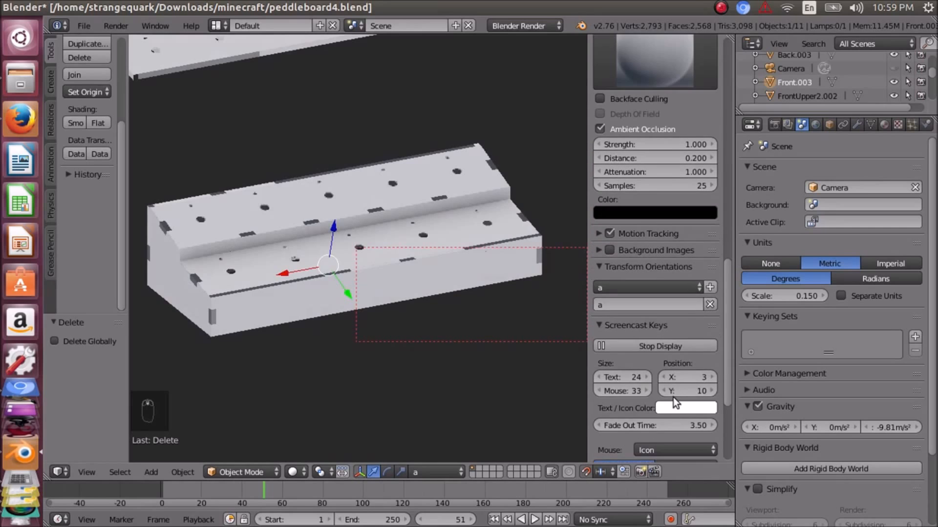
{"action": "left_click", "coordinate": [711, 304]}
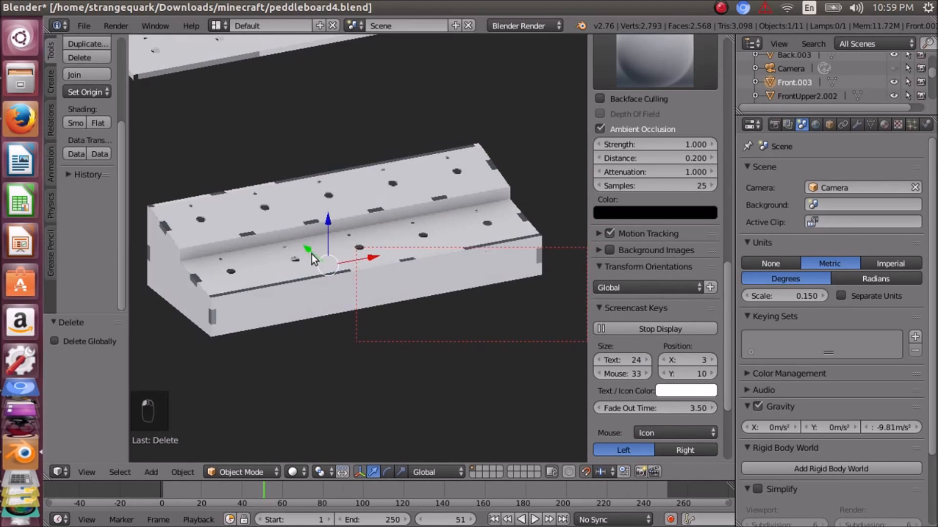
Select the lower top panel and switch it to Edit Mode.
{"action": "scroll", "coordinate": [300, 235], "scroll_direction": "up", "scroll_amount": 4}
{"action": "middle_click_drag", "start_coordinate": [389, 280], "coordinate": [272, 246]}
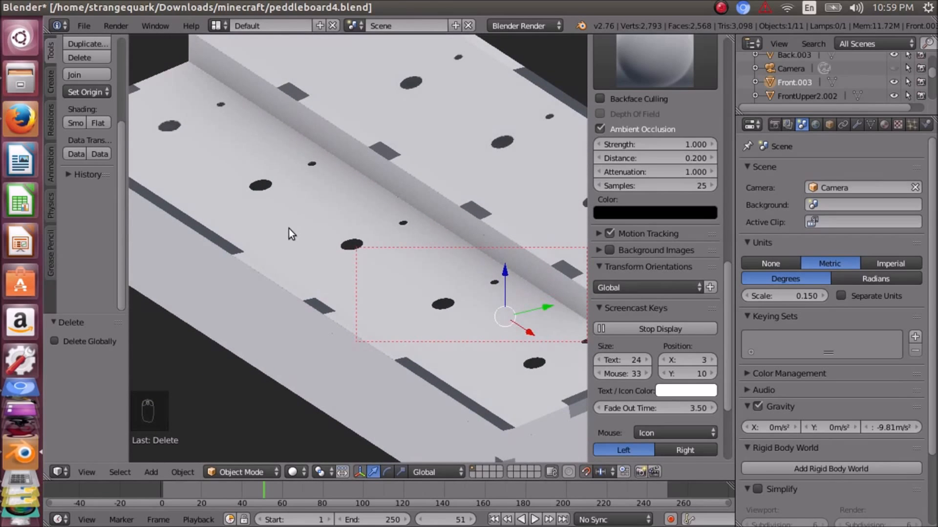
{"action": "right_click", "coordinate": [285, 230]}
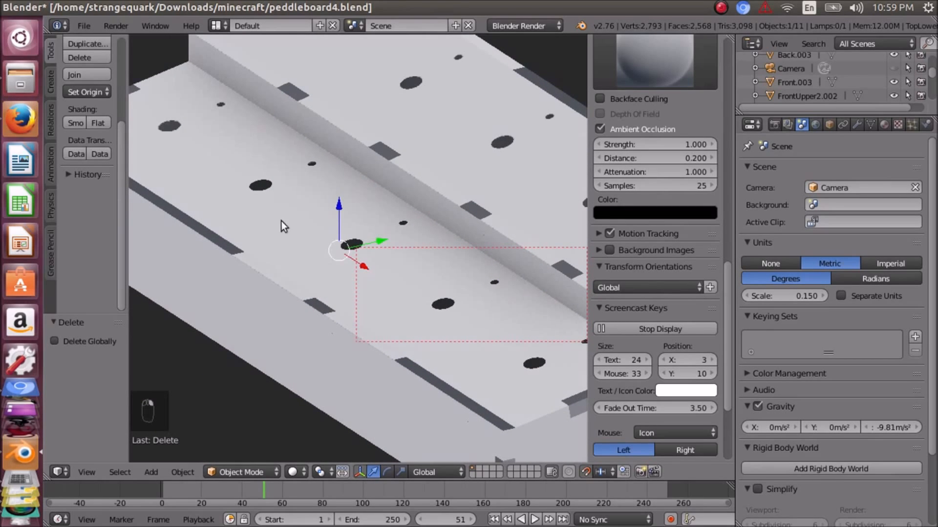
{"action": "scroll", "coordinate": [273, 212], "scroll_direction": "down", "scroll_amount": 2}
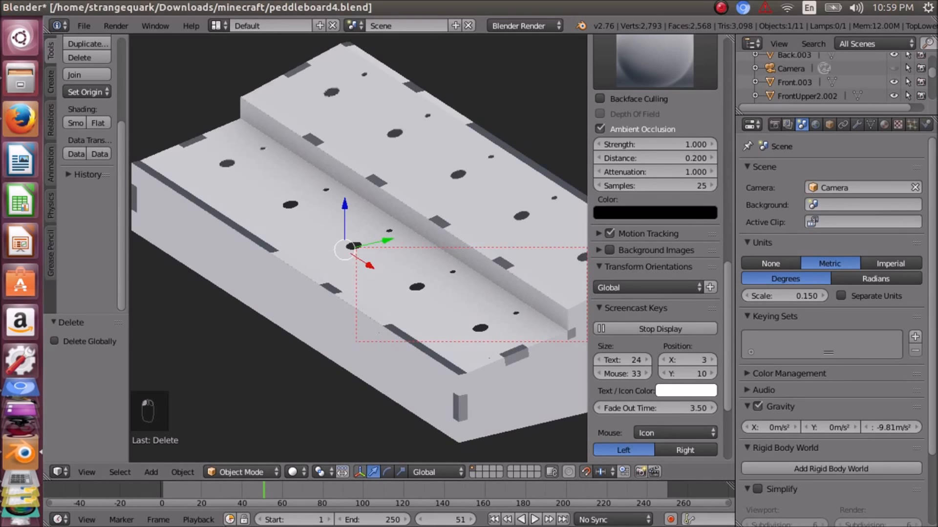
{"action": "left_click", "coordinate": [239, 472]}
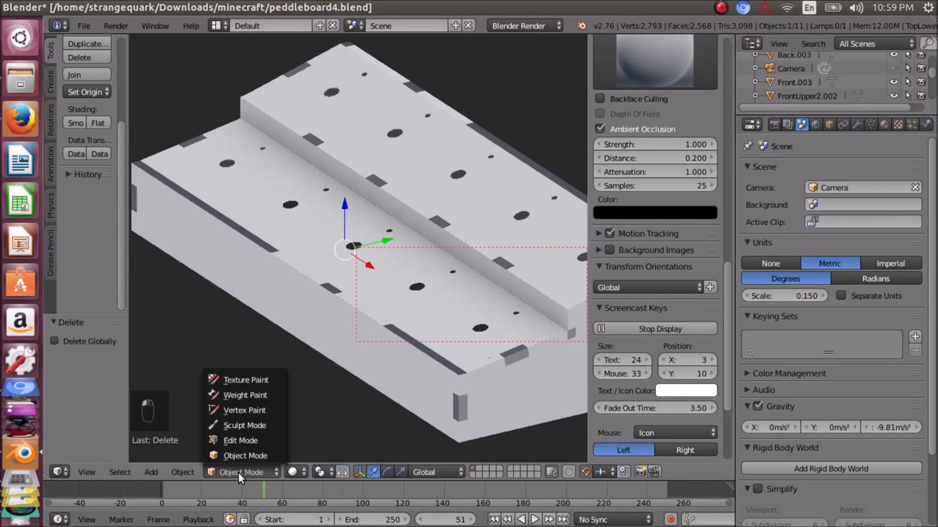
{"action": "left_click", "coordinate": [235, 442]}
Set the transform orientation to Normal for editing the lower top panel.
{"action": "middle_click_drag", "start_coordinate": [341, 272], "coordinate": [303, 283]}
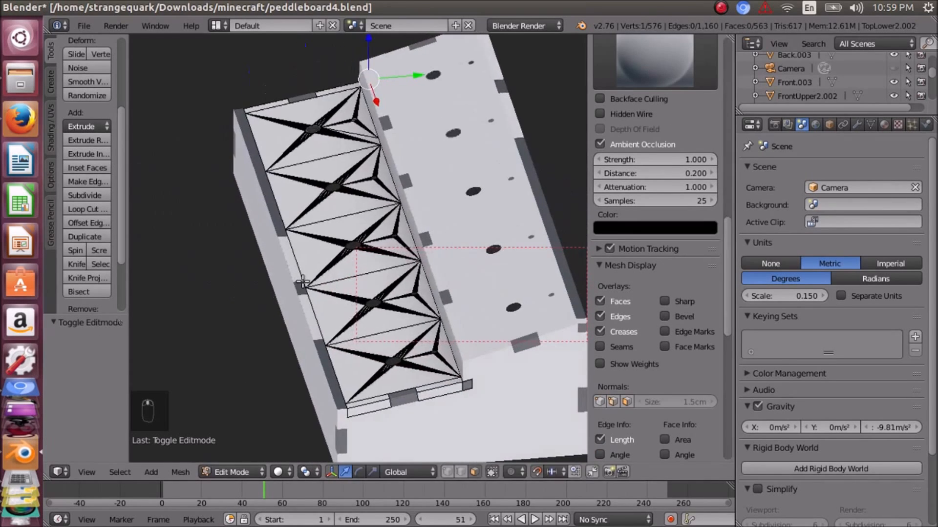
{"action": "scroll", "coordinate": [303, 280], "scroll_direction": "up", "scroll_amount": 3}
{"action": "scroll", "coordinate": [317, 273], "scroll_direction": "up", "scroll_amount": 1}
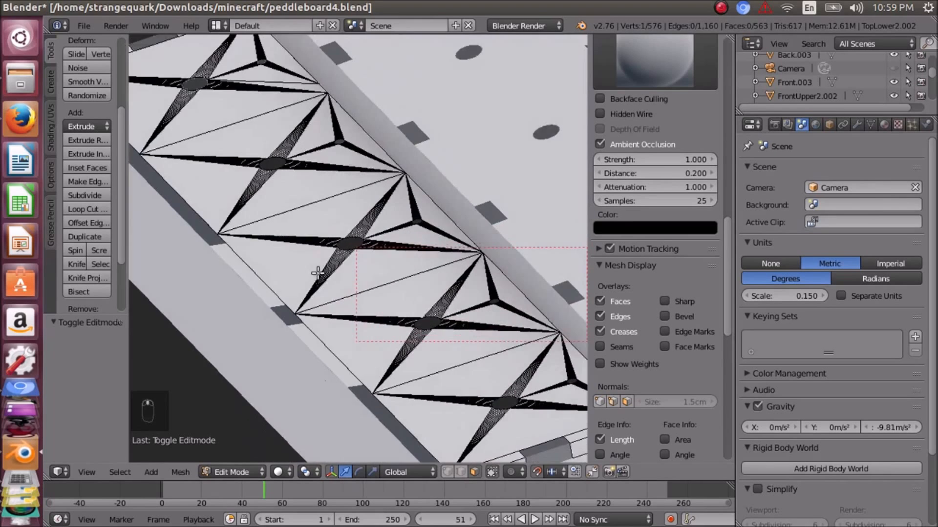
{"action": "scroll", "coordinate": [251, 141], "scroll_direction": "down", "scroll_amount": 2}
{"action": "scroll", "coordinate": [230, 123], "scroll_direction": "down", "scroll_amount": 4}
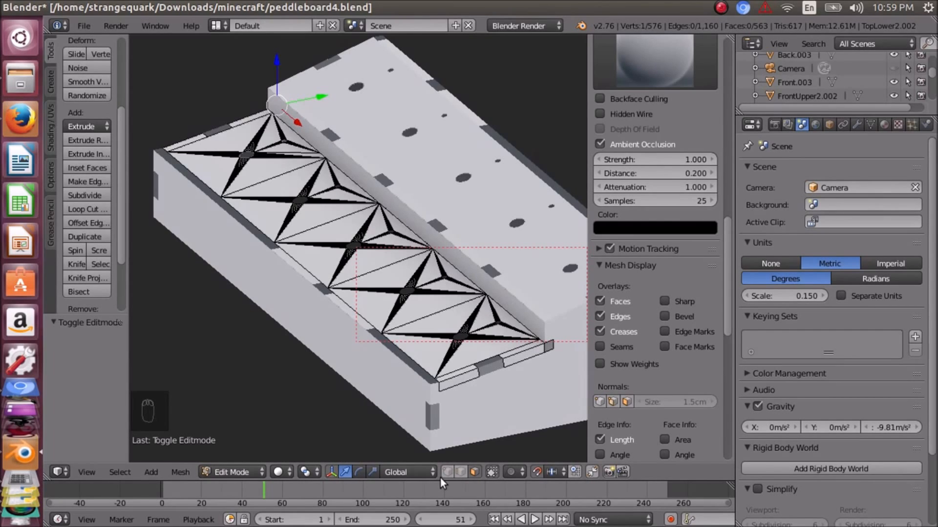
{"action": "left_click", "coordinate": [429, 471]}
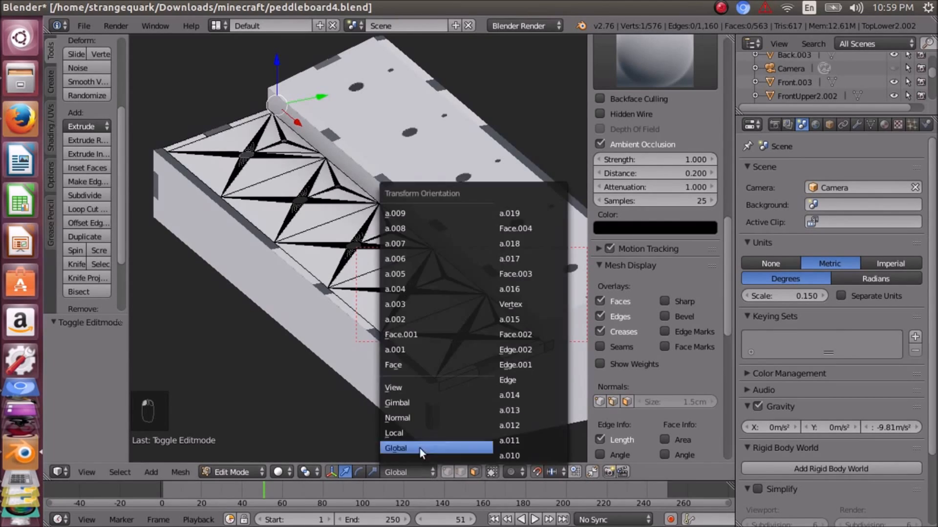
{"action": "left_click", "coordinate": [423, 412]}
Select several faces of the lower top panel one after another to compare the direction of their normal axes.
{"action": "right_click", "coordinate": [298, 220]}
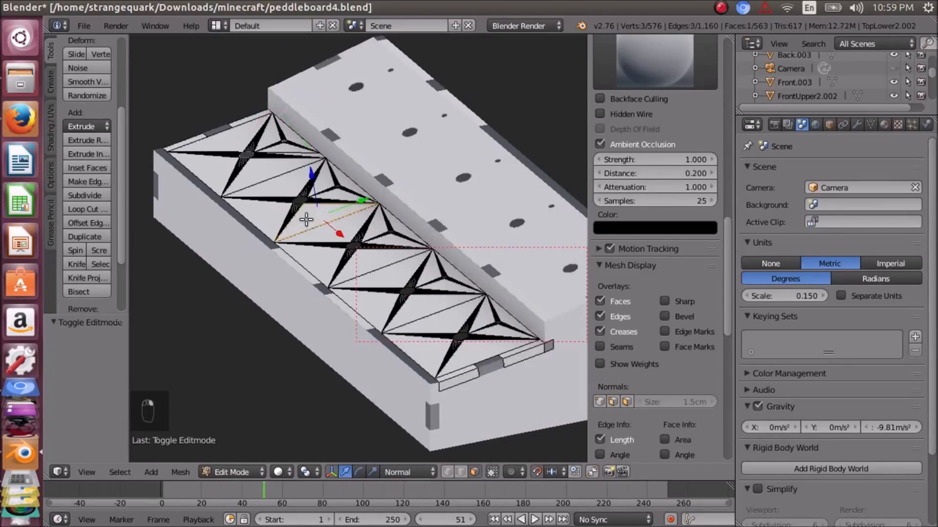
{"action": "right_click", "coordinate": [288, 188]}
{"action": "right_click", "coordinate": [221, 170]}
{"action": "right_click", "coordinate": [235, 142]}
{"action": "right_click", "coordinate": [268, 134]}
{"action": "right_click", "coordinate": [344, 223]}
{"action": "right_click", "coordinate": [333, 258]}
{"action": "middle_click_drag", "start_coordinate": [356, 287], "coordinate": [328, 258]}
{"action": "scroll", "coordinate": [328, 259], "scroll_direction": "up", "scroll_amount": 5}
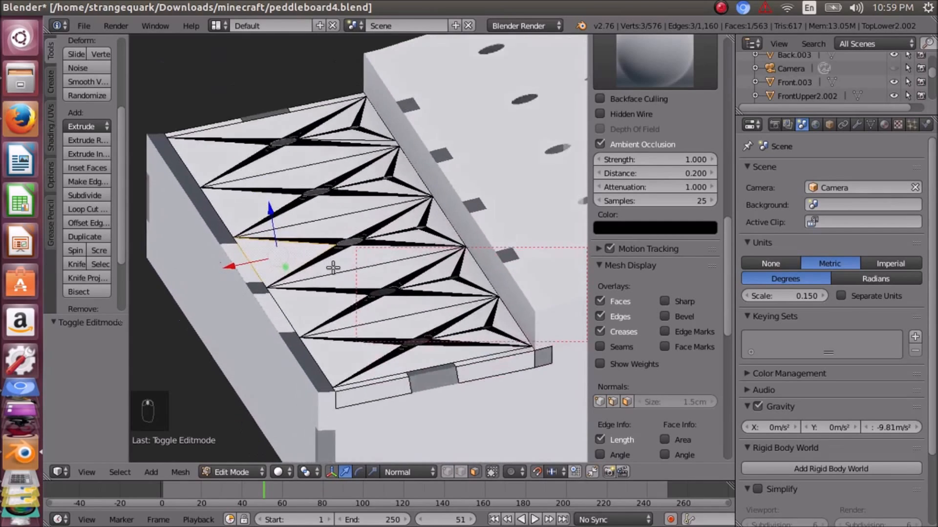
Leave mesh editing of the lower top panel by returning to Object Mode, and select the front panel.
{"action": "scroll", "coordinate": [342, 284], "scroll_direction": "down", "scroll_amount": 4}
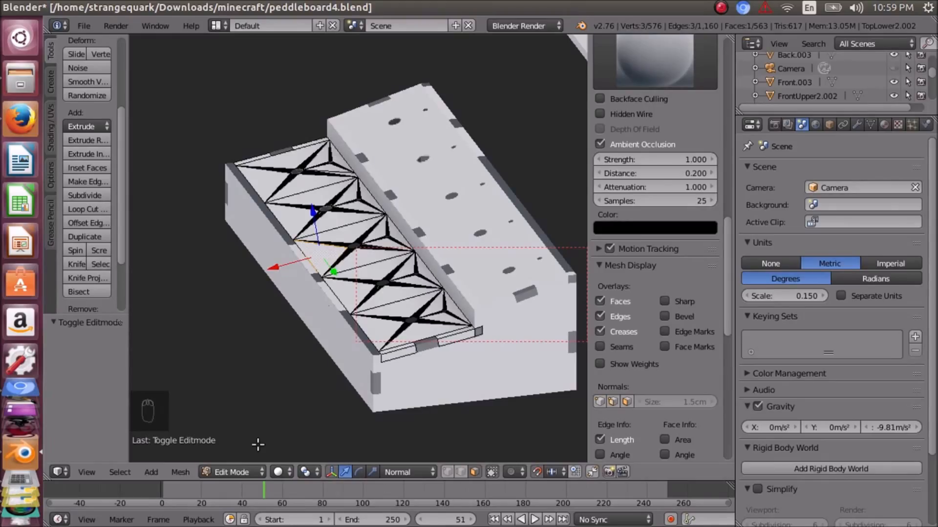
{"action": "left_click", "coordinate": [251, 470]}
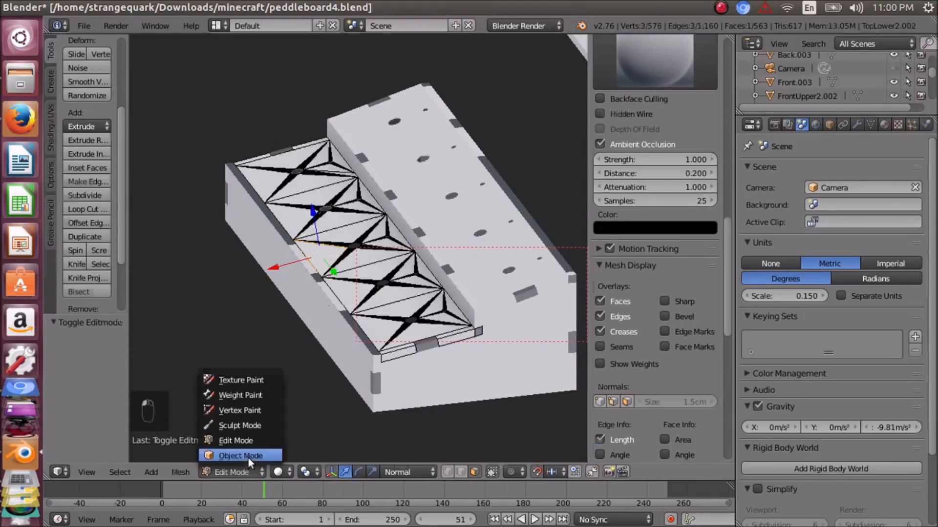
{"action": "left_click", "coordinate": [248, 456]}
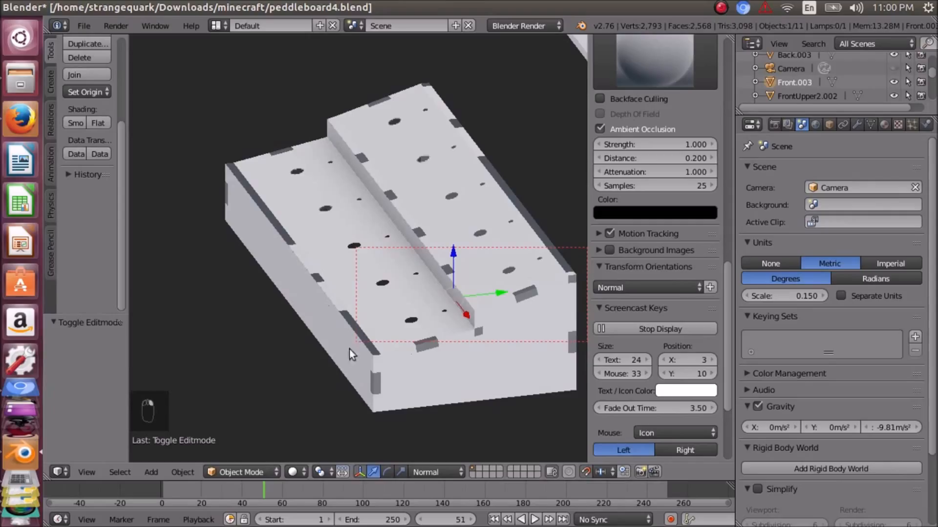
Put the front panel in Edit Mode and examine the Normal axes of its selected faces from several angles and distances.
{"action": "left_click", "coordinate": [239, 477]}
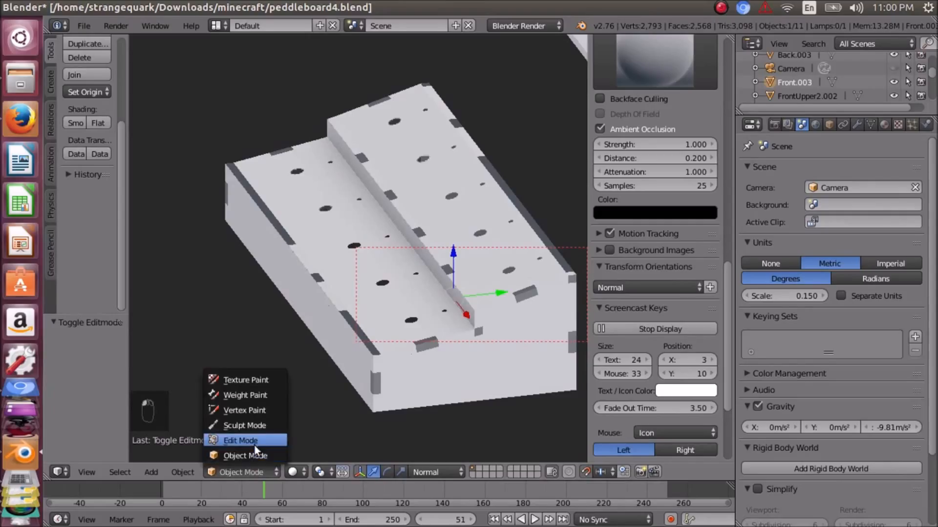
{"action": "left_click", "coordinate": [254, 444]}
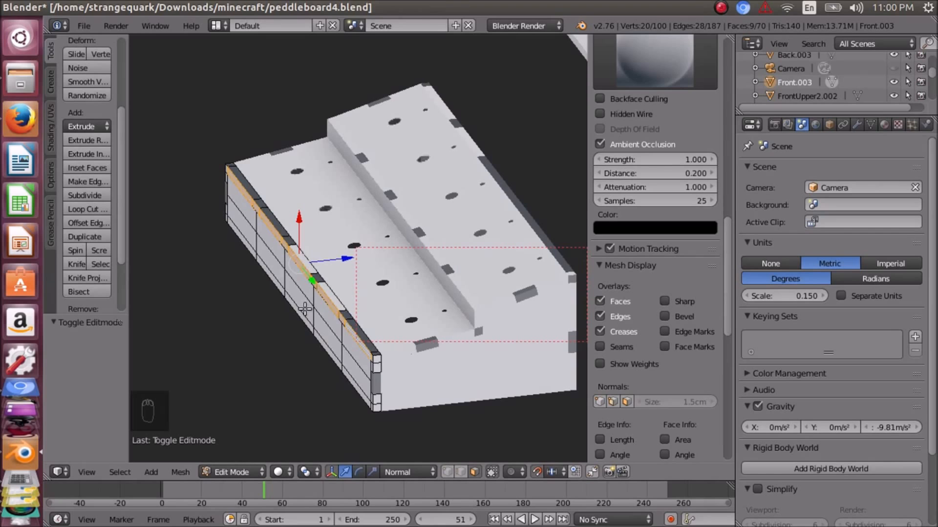
{"action": "scroll", "coordinate": [298, 268], "scroll_direction": "up", "scroll_amount": 2}
{"action": "middle_click_drag", "start_coordinate": [258, 272], "coordinate": [286, 306]}
{"action": "scroll", "coordinate": [293, 299], "scroll_direction": "down", "scroll_amount": 3}
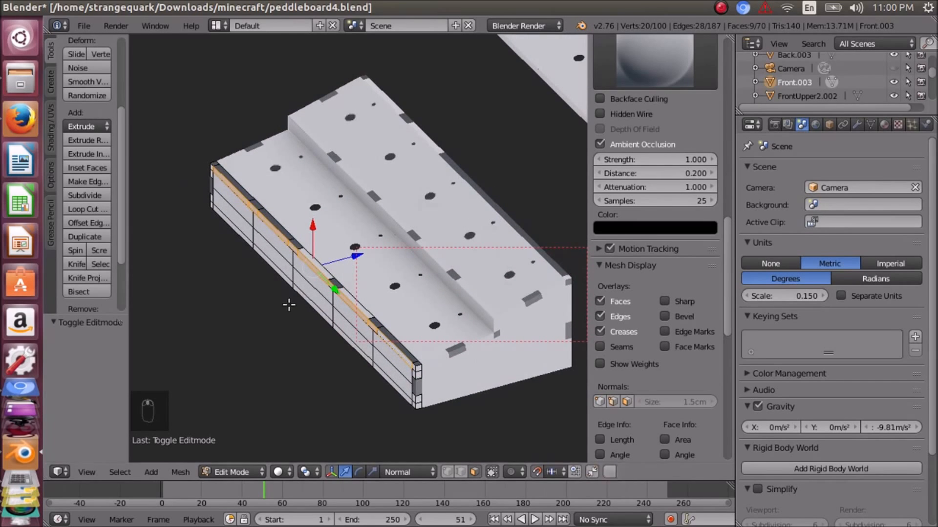
{"action": "scroll", "coordinate": [296, 297], "scroll_direction": "down", "scroll_amount": 3}
{"action": "scroll", "coordinate": [296, 298], "scroll_direction": "up", "scroll_amount": 4}
{"action": "mouse_move", "coordinate": [297, 298]}
{"action": "middle_mouse_down"}
{"action": "mouse_move", "coordinate": [274, 309]}
{"action": "mouse_move", "coordinate": [299, 311]}
{"action": "middle_mouse_up"}
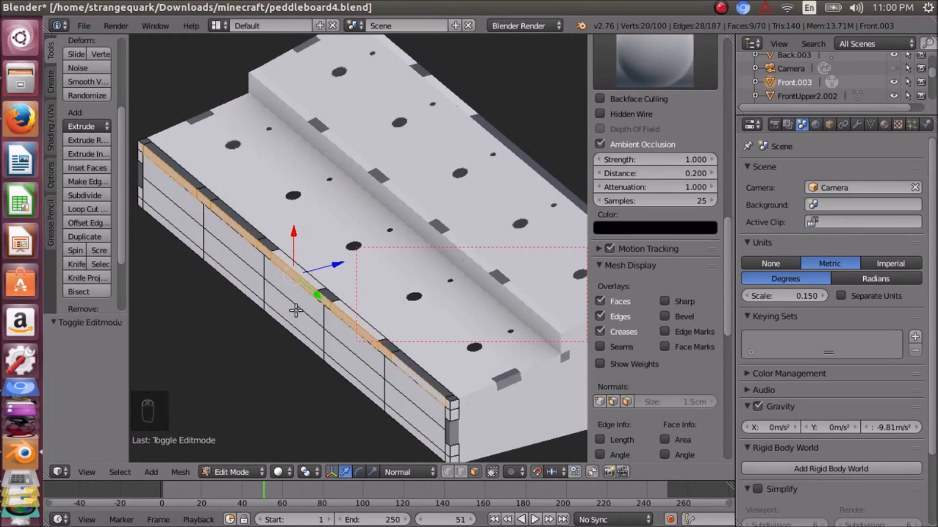
{"action": "scroll", "coordinate": [293, 308], "scroll_direction": "down", "scroll_amount": 2}
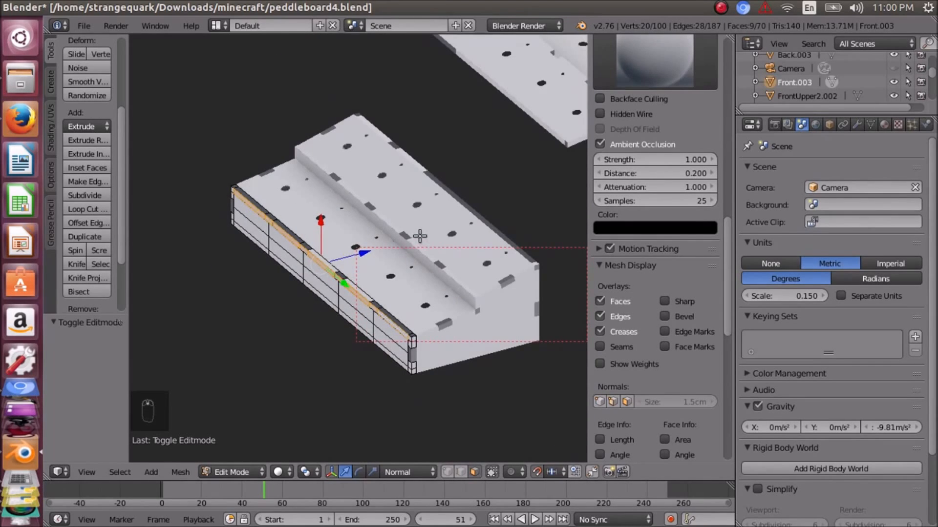
{"action": "middle_click_drag", "start_coordinate": [429, 247], "coordinate": [383, 261]}
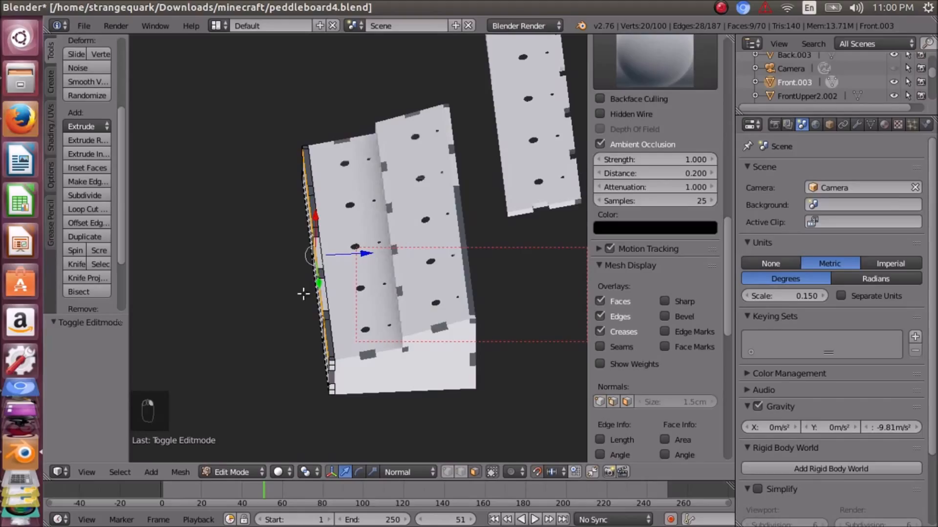
{"action": "scroll", "coordinate": [304, 290], "scroll_direction": "down", "scroll_amount": 3}
{"action": "scroll", "coordinate": [309, 299], "scroll_direction": "up", "scroll_amount": 9}
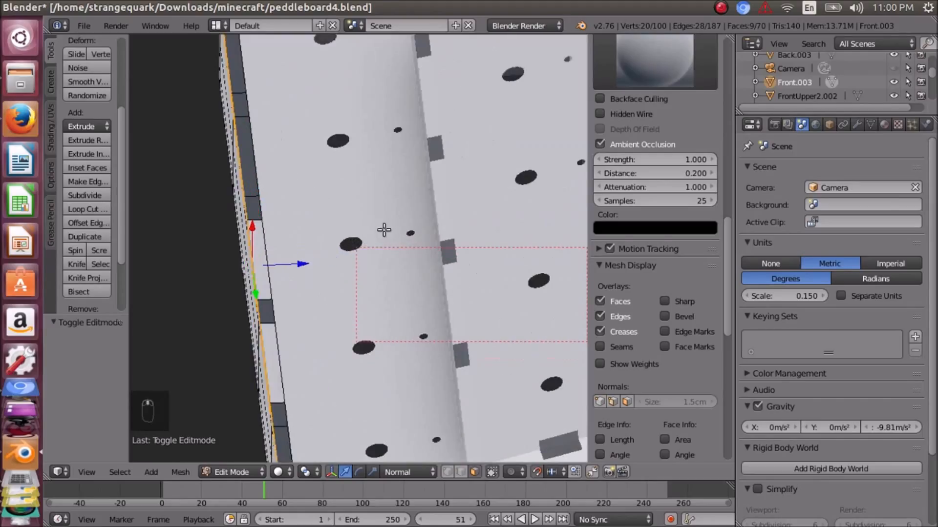
{"action": "scroll", "coordinate": [379, 247], "scroll_direction": "down", "scroll_amount": 3}
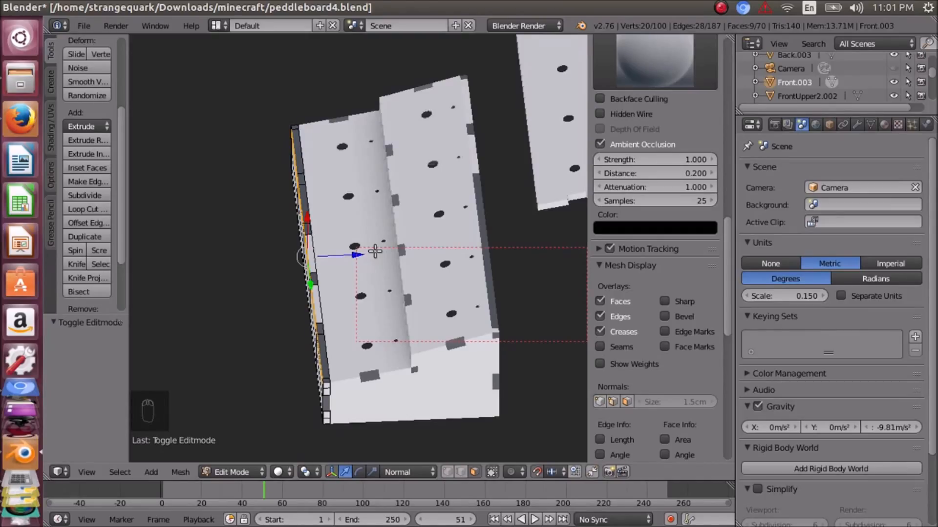
{"action": "scroll", "coordinate": [419, 243], "scroll_direction": "down", "scroll_amount": 6}
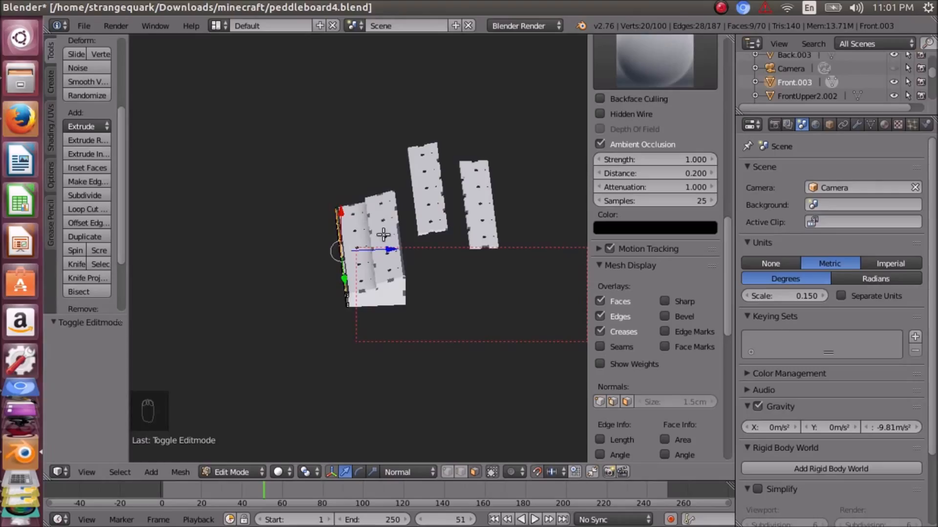
{"action": "scroll", "coordinate": [380, 276], "scroll_direction": "up", "scroll_amount": 4}
{"action": "scroll", "coordinate": [380, 276], "scroll_direction": "up", "scroll_amount": 3}
Leave the front panel's mesh editing for Object Mode and select the assembled board's upper top panel, TopUpper2.002.
{"action": "left_click", "coordinate": [254, 474]}
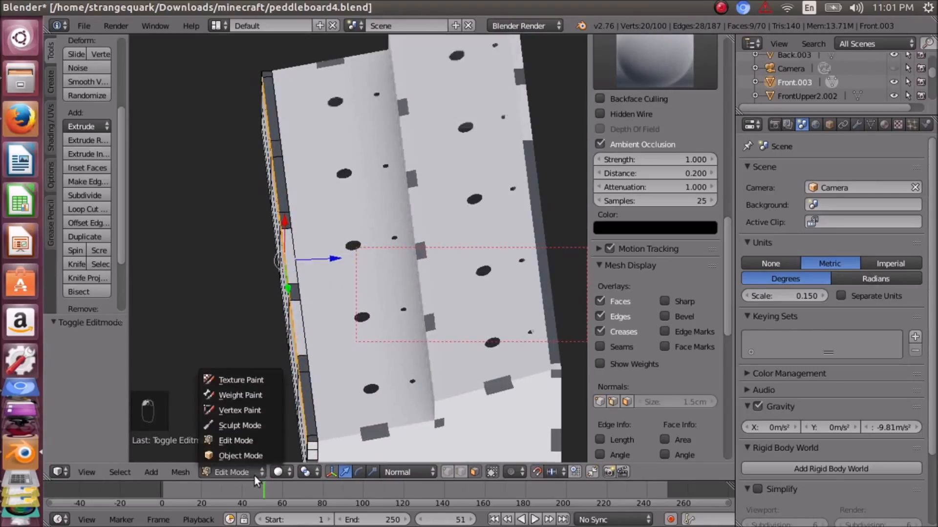
{"action": "left_click", "coordinate": [250, 454]}
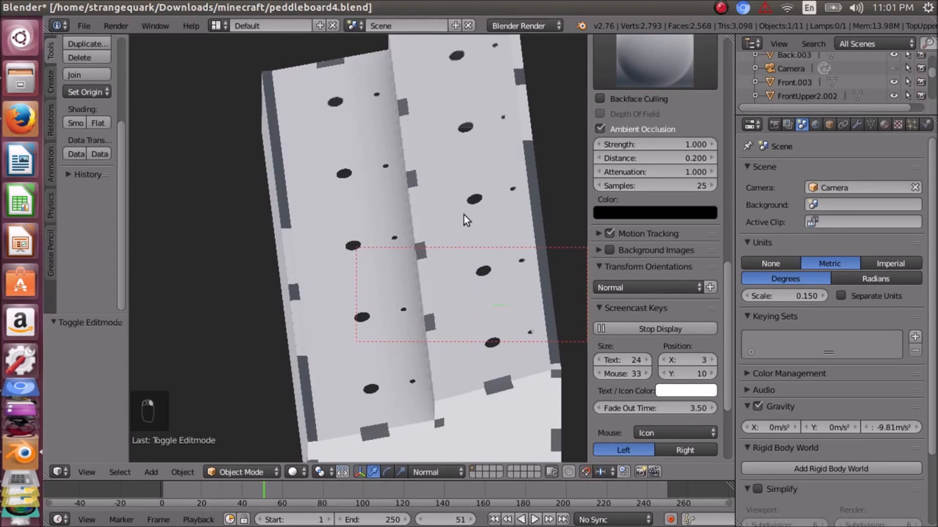
{"action": "scroll", "coordinate": [466, 218], "scroll_direction": "down", "scroll_amount": 5}
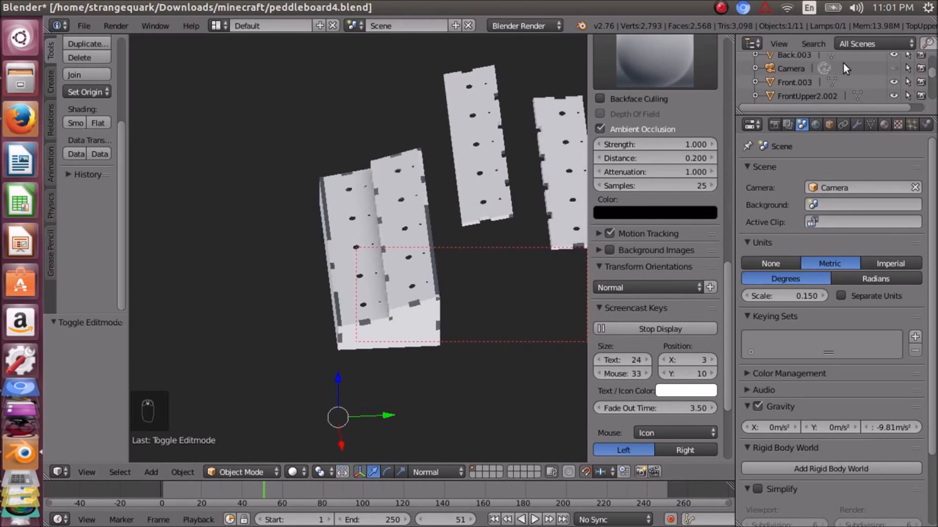
{"action": "scroll", "coordinate": [841, 65], "scroll_direction": "down", "scroll_amount": 3}
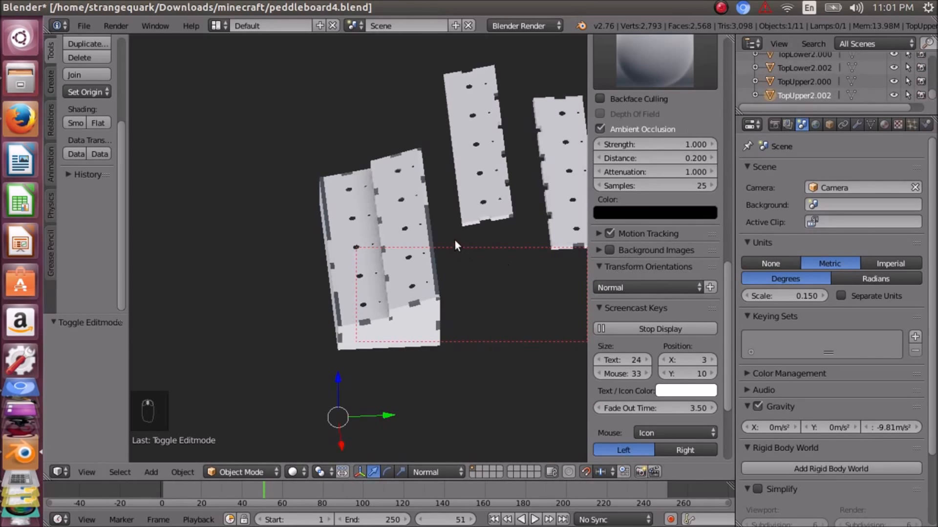
{"action": "key", "text": "KP_Decimal"}
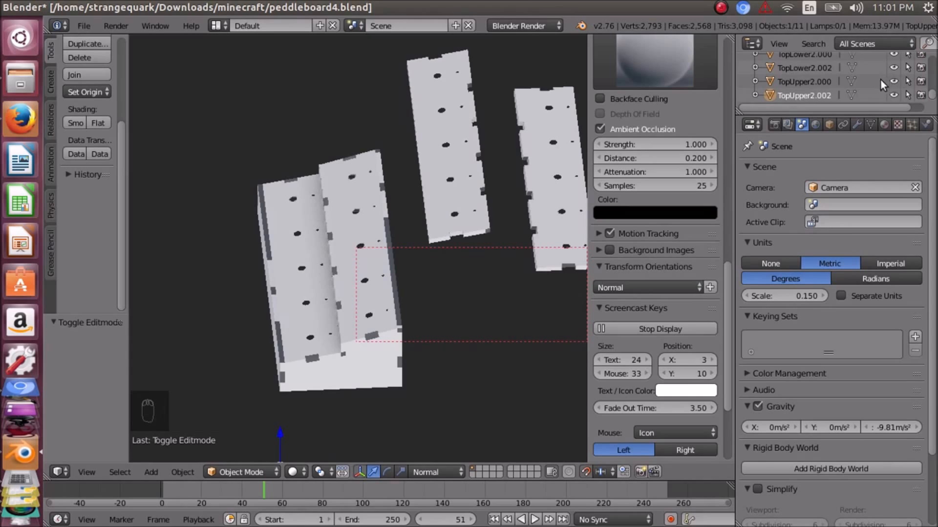
Hide and reveal TopUpper2.000 to identify which panel in the scene it is.
{"action": "scroll", "coordinate": [383, 289], "scroll_direction": "up", "scroll_amount": 5}
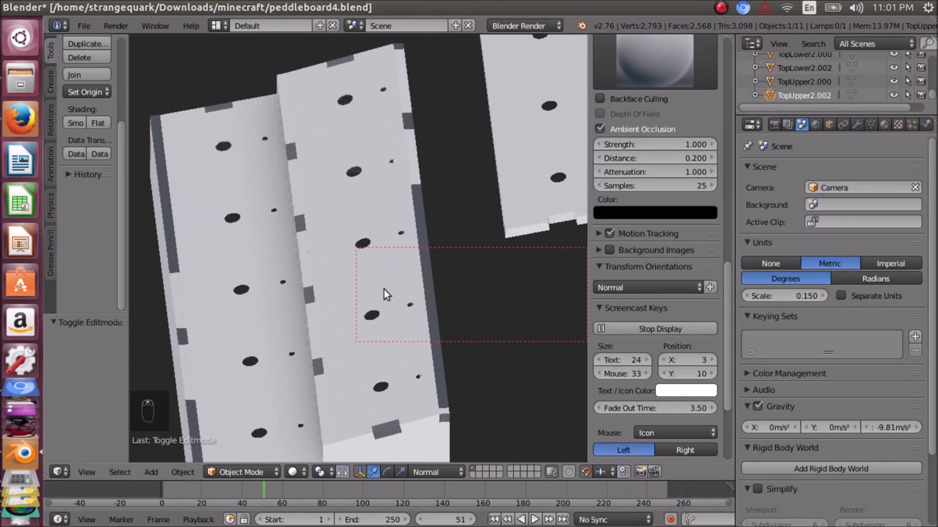
{"action": "mouse_move", "coordinate": [369, 293]}
{"action": "middle_mouse_down"}
{"action": "mouse_move", "coordinate": [359, 271]}
{"action": "mouse_move", "coordinate": [379, 283]}
{"action": "middle_mouse_up"}
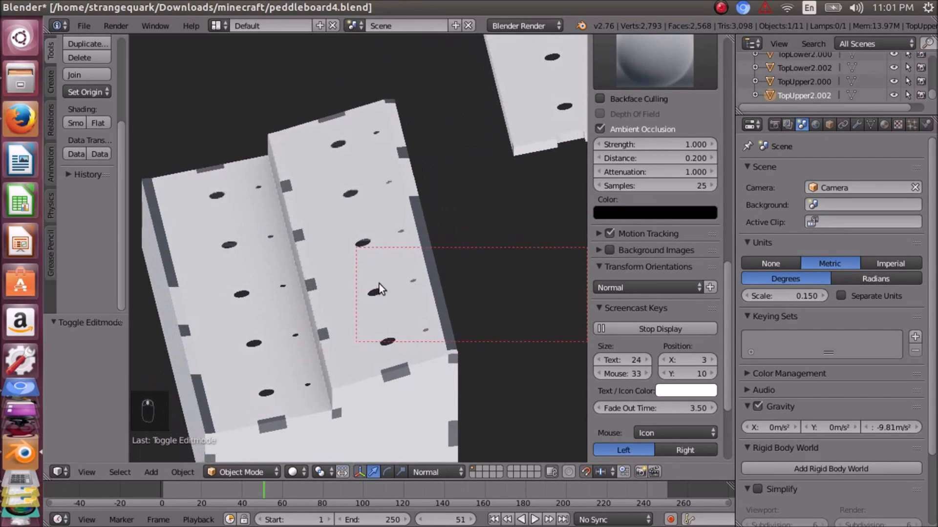
{"action": "scroll", "coordinate": [379, 285], "scroll_direction": "down", "scroll_amount": 4}
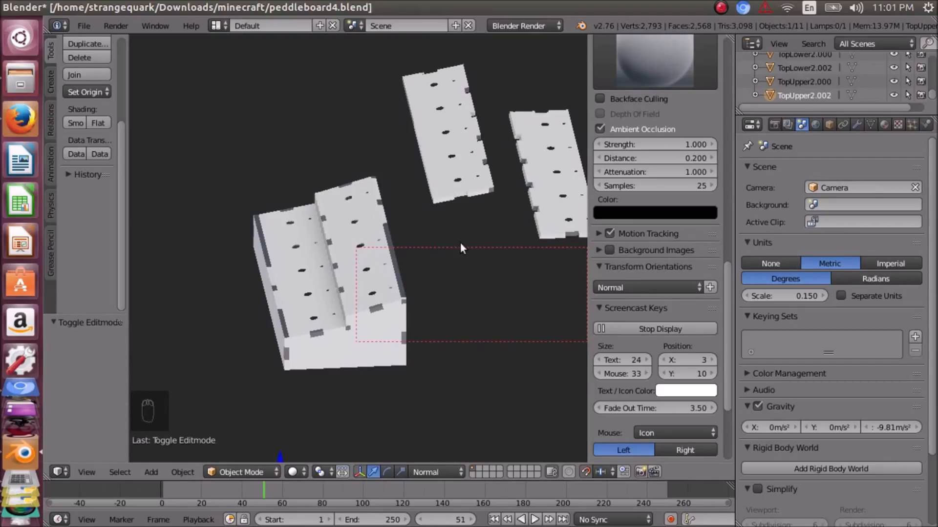
{"action": "mouse_move", "coordinate": [454, 276]}
{"action": "middle_mouse_down"}
{"action": "mouse_move", "coordinate": [448, 261]}
{"action": "mouse_move", "coordinate": [466, 271]}
{"action": "middle_mouse_up"}
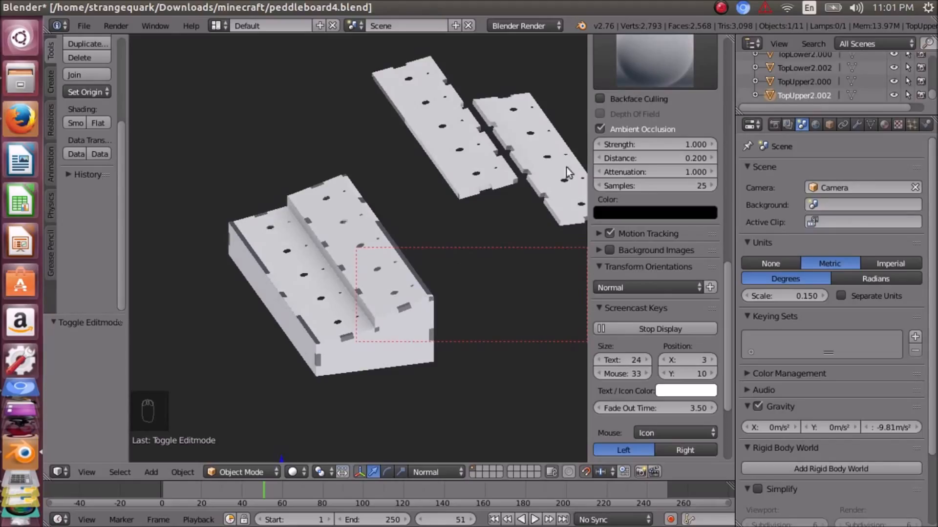
{"action": "left_click", "coordinate": [894, 81]}
{"action": "left_click", "coordinate": [894, 81]}
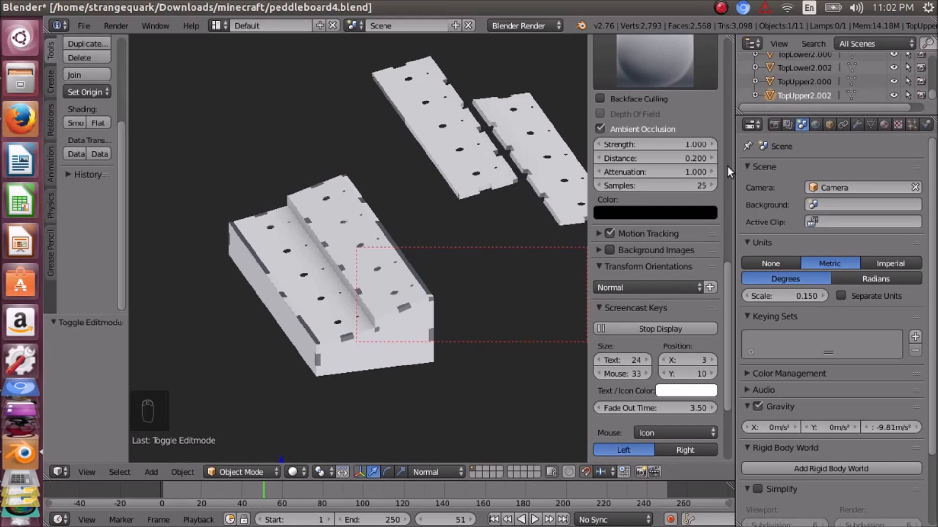
Set the transform orientation to Global for the selected upper top panel.
{"action": "middle_click_drag", "start_coordinate": [491, 277], "coordinate": [467, 281]}
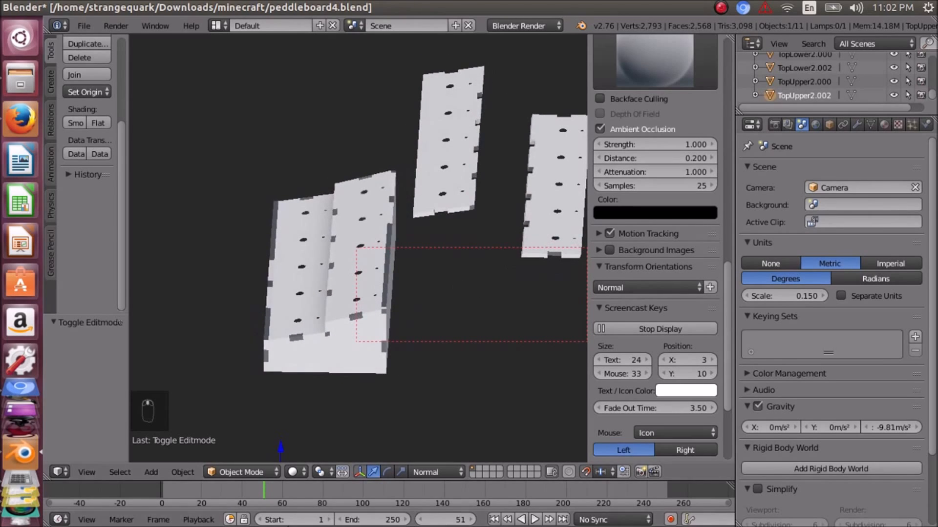
{"action": "left_click", "coordinate": [435, 468]}
{"action": "left_click", "coordinate": [429, 443]}
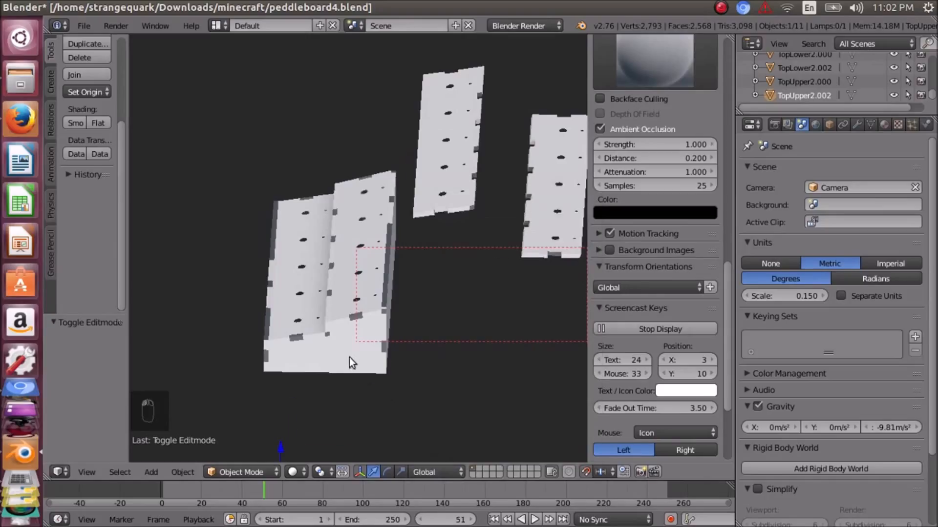
Try setting the upper top panel's origin to its center of mass.
{"action": "scroll", "coordinate": [350, 357], "scroll_direction": "down", "scroll_amount": 2}
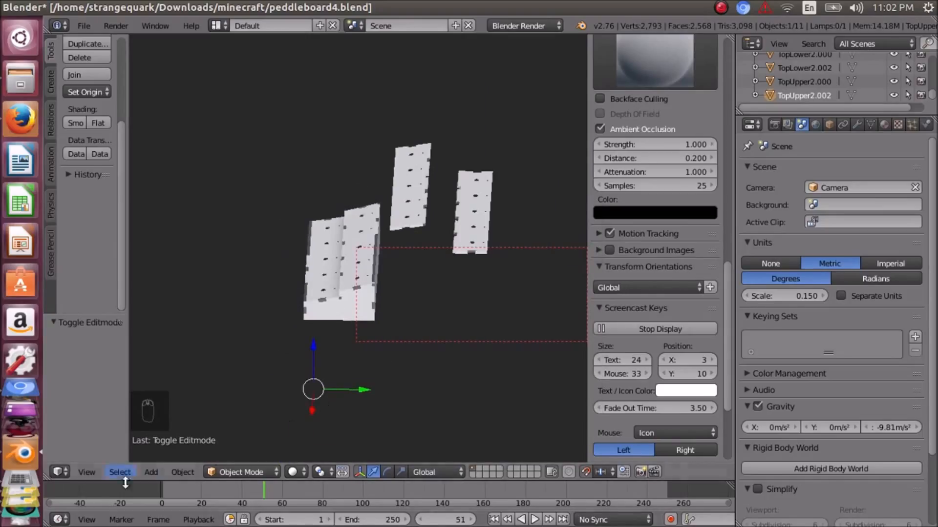
{"action": "left_click", "coordinate": [178, 473]}
{"action": "mouse_move", "coordinate": [252, 393]}
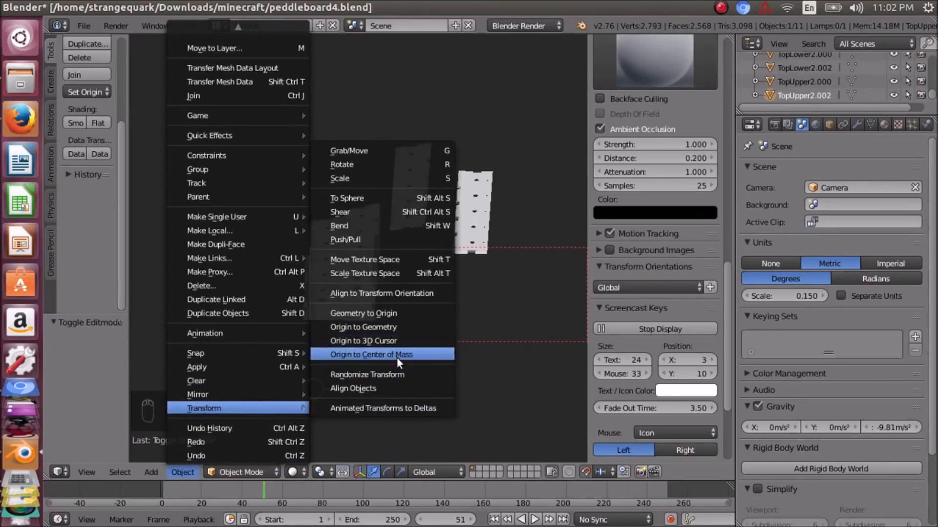
{"action": "left_click", "coordinate": [396, 356]}
{"action": "scroll", "coordinate": [378, 337], "scroll_direction": "up", "scroll_amount": 5}
{"action": "middle_click_drag", "start_coordinate": [369, 312], "coordinate": [353, 262]}
{"action": "scroll", "coordinate": [390, 310], "scroll_direction": "down", "scroll_amount": 2}
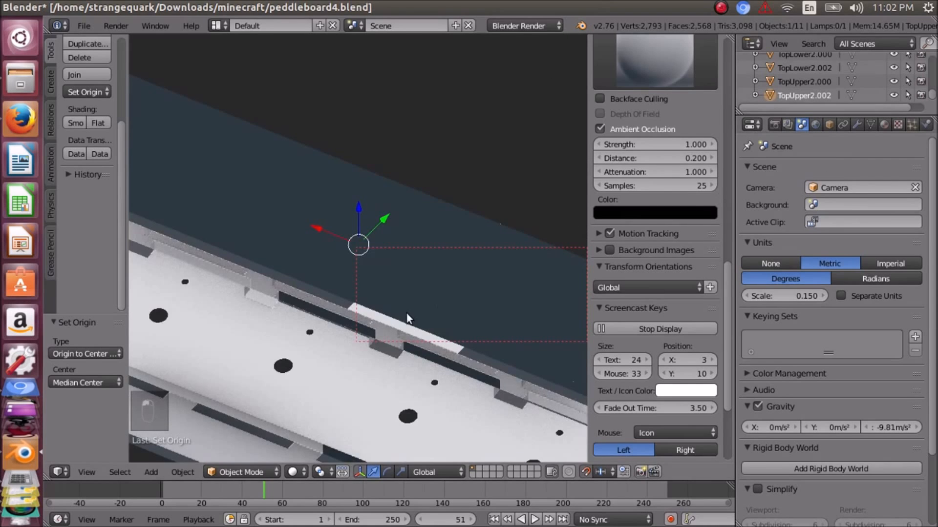
{"action": "scroll", "coordinate": [406, 313], "scroll_direction": "down", "scroll_amount": 3}
{"action": "middle_click_drag", "start_coordinate": [431, 278], "coordinate": [207, 411]}
{"action": "scroll", "coordinate": [376, 247], "scroll_direction": "down", "scroll_amount": 6}
{"action": "key", "text": "ctrl+z"}
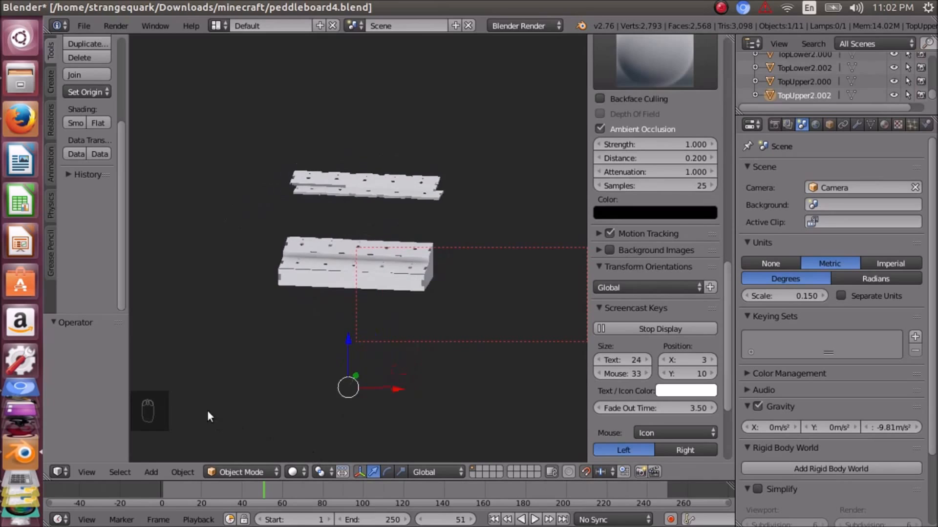
{"action": "middle_click_drag", "start_coordinate": [377, 265], "coordinate": [262, 320]}
{"action": "scroll", "coordinate": [306, 253], "scroll_direction": "up", "scroll_amount": 6}
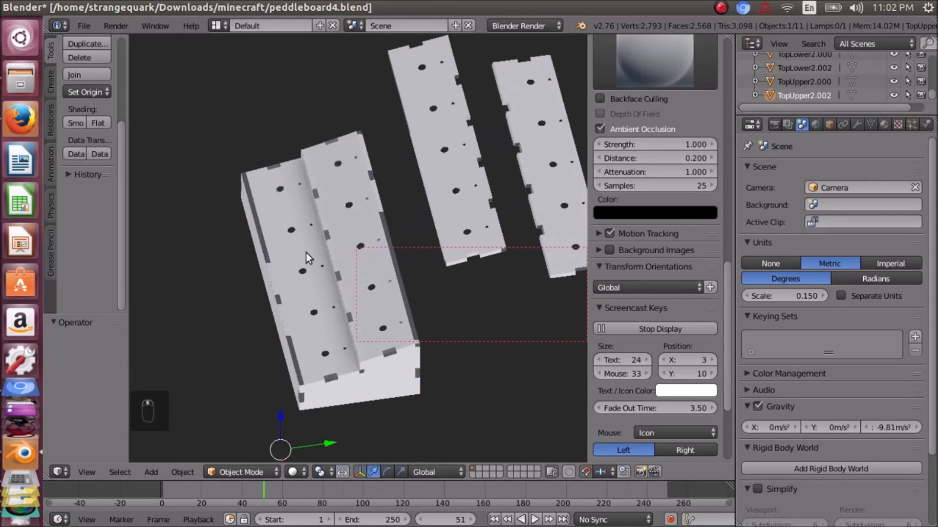
{"action": "middle_click_drag", "start_coordinate": [353, 245], "coordinate": [376, 317]}
{"action": "scroll", "coordinate": [362, 323], "scroll_direction": "down", "scroll_amount": 3}
{"action": "scroll", "coordinate": [371, 308], "scroll_direction": "down", "scroll_amount": 3}
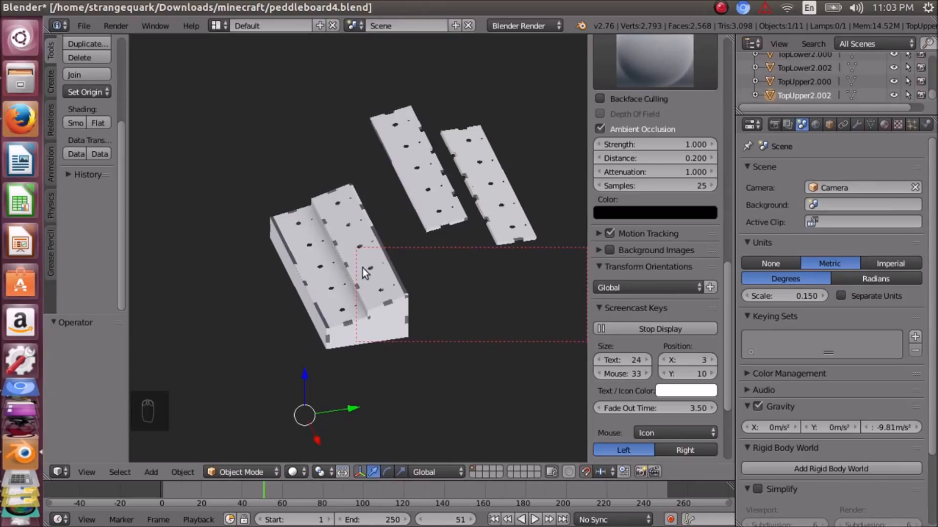
{"action": "scroll", "coordinate": [385, 308], "scroll_direction": "up", "scroll_amount": 3}
{"action": "scroll", "coordinate": [386, 311], "scroll_direction": "down", "scroll_amount": 3}
{"action": "scroll", "coordinate": [367, 264], "scroll_direction": "up", "scroll_amount": 4}
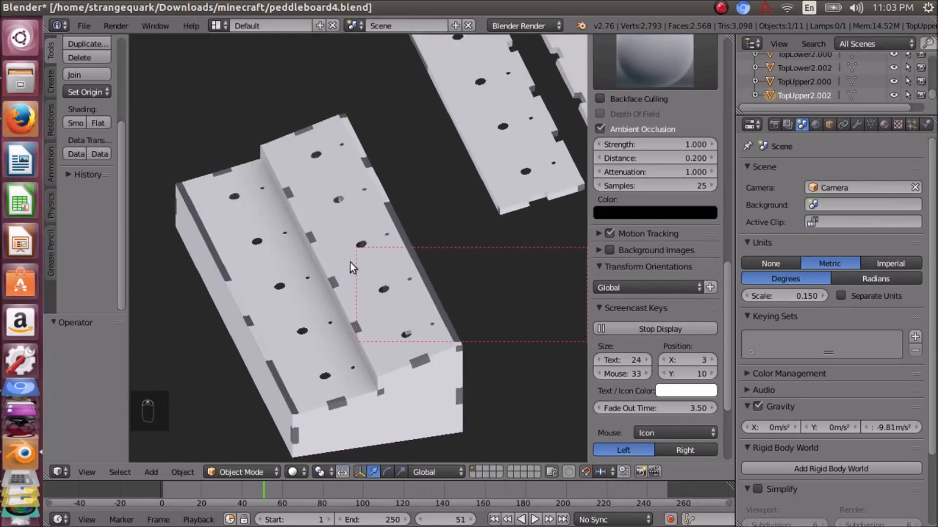
{"action": "scroll", "coordinate": [352, 259], "scroll_direction": "down", "scroll_amount": 3}
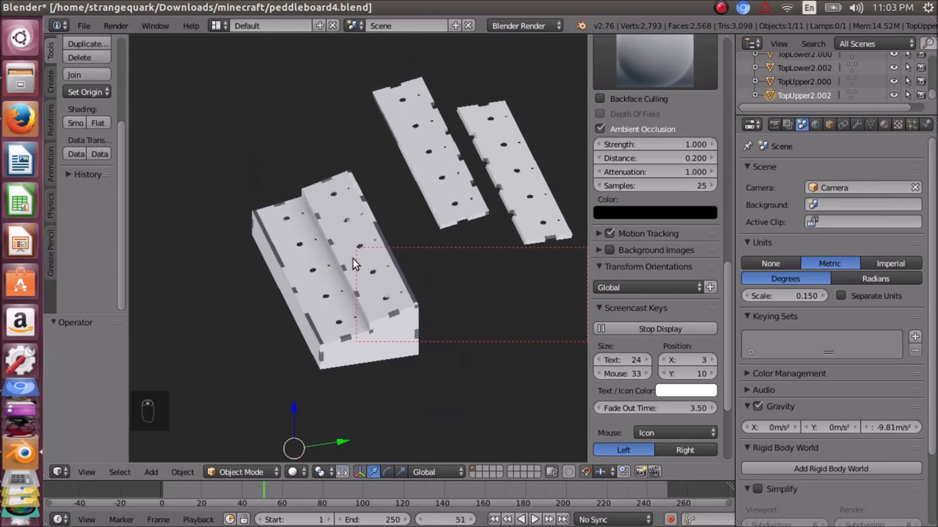
{"action": "scroll", "coordinate": [353, 259], "scroll_direction": "up", "scroll_amount": 4}
{"action": "scroll", "coordinate": [353, 259], "scroll_direction": "down", "scroll_amount": 1}
{"action": "scroll", "coordinate": [352, 259], "scroll_direction": "down", "scroll_amount": 3}
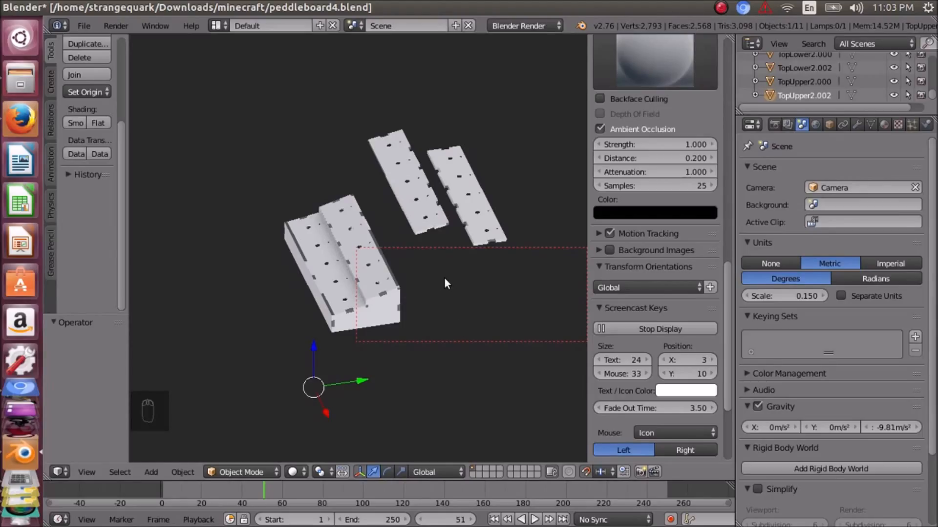
Duplicate the upper top panel TopUpper2.002 and place the copy beyond the separate panels, offset X 3 cm, Y 42 cm and Z 12 cm.
{"action": "scroll", "coordinate": [412, 266], "scroll_direction": "up", "scroll_amount": 4}
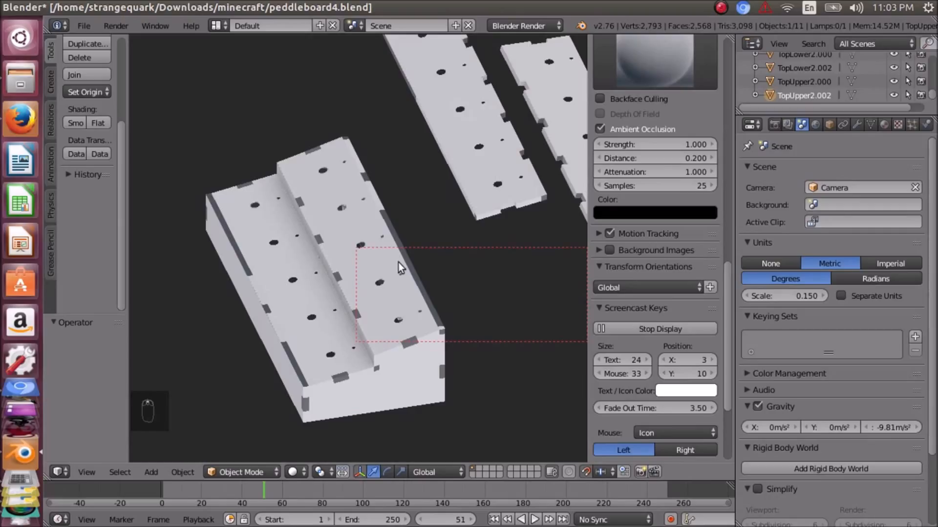
{"action": "key", "text": "shift+d"}
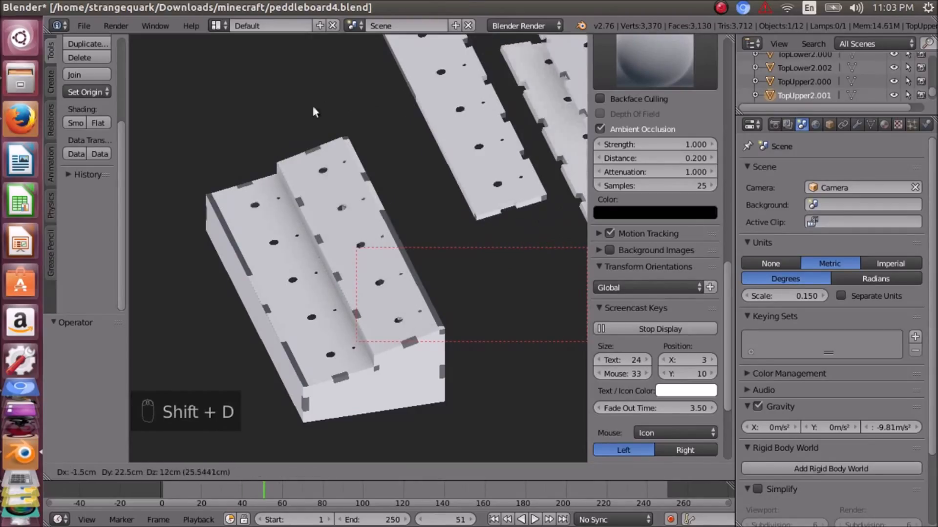
{"action": "left_click", "coordinate": [425, 104]}
{"action": "scroll", "coordinate": [458, 267], "scroll_direction": "down", "scroll_amount": 5}
{"action": "middle_click_drag", "start_coordinate": [458, 267], "coordinate": [408, 289]}
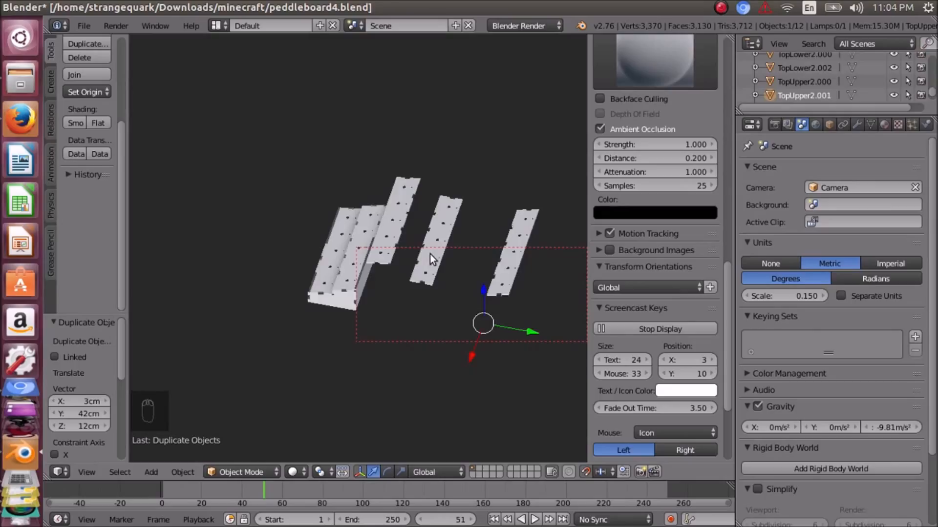
{"action": "key", "text": "KP_Decimal"}
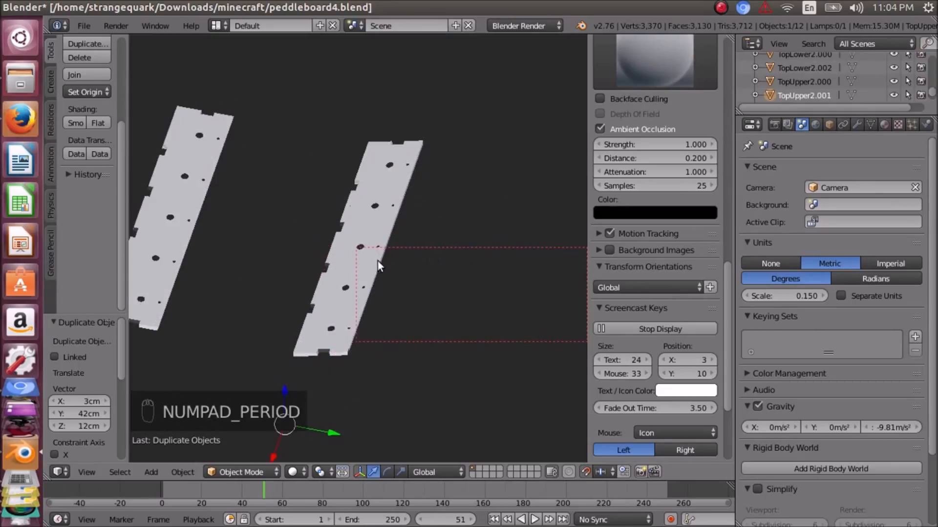
{"action": "scroll", "coordinate": [377, 261], "scroll_direction": "down", "scroll_amount": 4}
{"action": "middle_click_drag", "start_coordinate": [377, 262], "coordinate": [274, 329]}
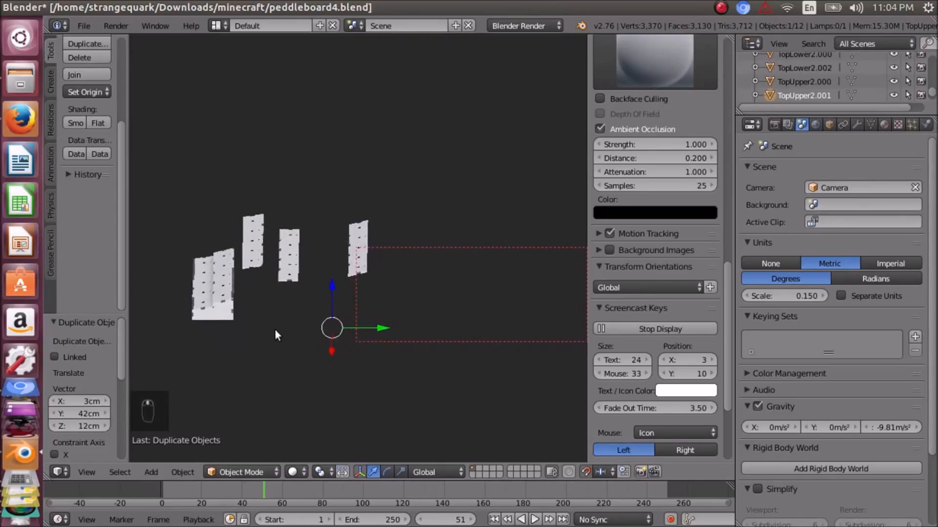
Try the Normal transform orientation on the copied upper top panel in Object Mode and check its axes.
{"action": "left_click", "coordinate": [423, 473]}
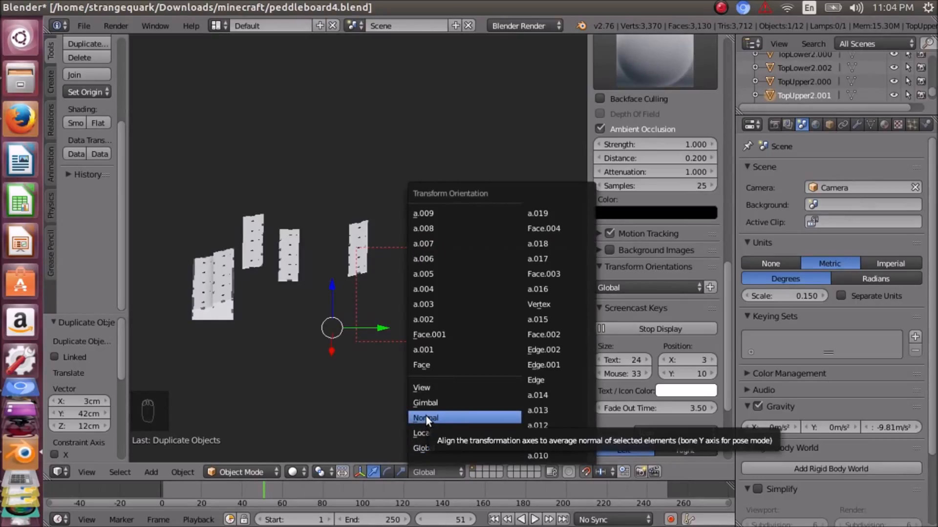
{"action": "left_click", "coordinate": [426, 418]}
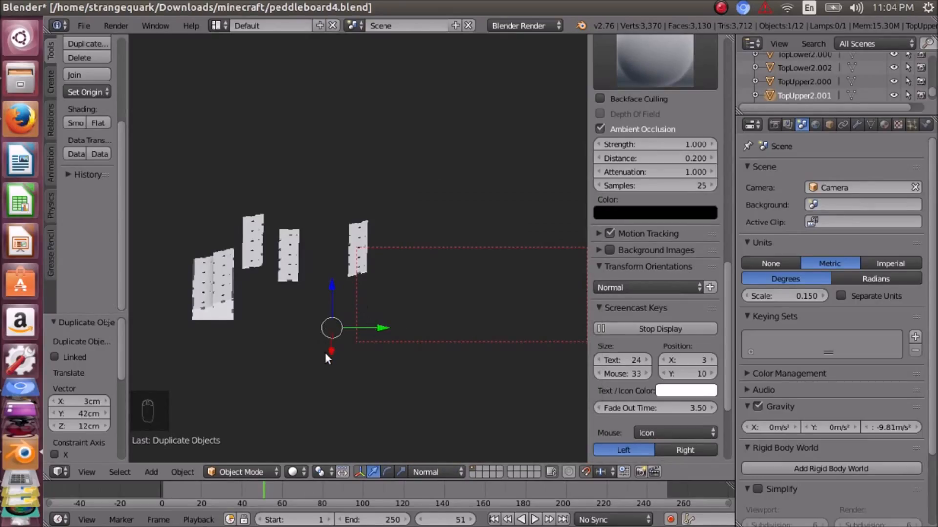
{"action": "middle_click_drag", "start_coordinate": [326, 358], "coordinate": [314, 371]}
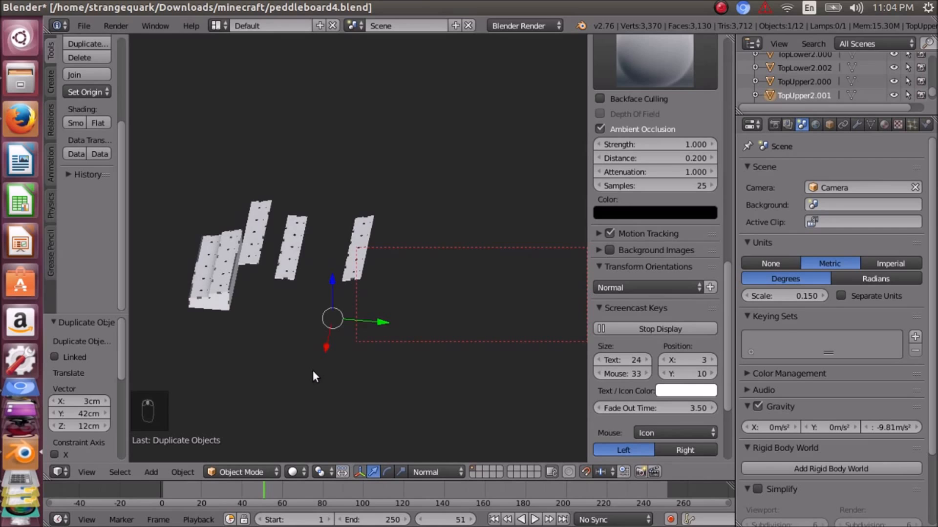
{"action": "mouse_move", "coordinate": [314, 370]}
{"action": "middle_mouse_down"}
{"action": "mouse_move", "coordinate": [308, 362]}
{"action": "mouse_move", "coordinate": [325, 369]}
{"action": "middle_mouse_up"}
{"action": "scroll", "coordinate": [337, 366], "scroll_direction": "up", "scroll_amount": 3}
{"action": "scroll", "coordinate": [323, 369], "scroll_direction": "down", "scroll_amount": 4}
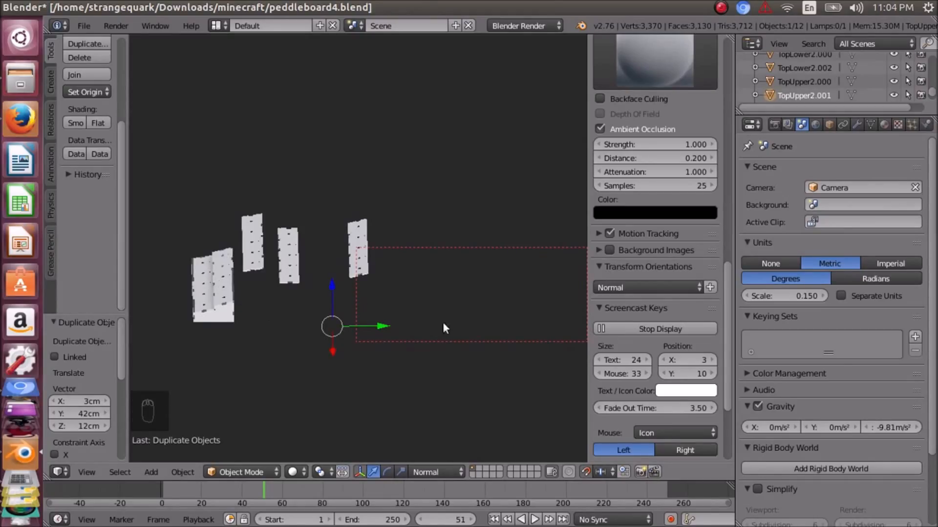
{"action": "scroll", "coordinate": [371, 276], "scroll_direction": "up", "scroll_amount": 3}
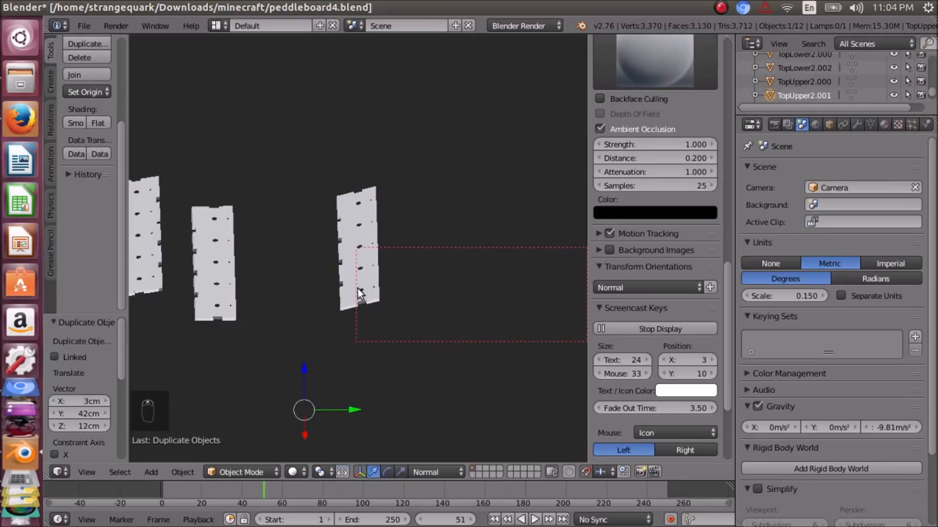
In Edit Mode, select a face on the copied panel's slanted surface and set the transform orientation to Normal.
{"action": "left_click", "coordinate": [245, 472]}
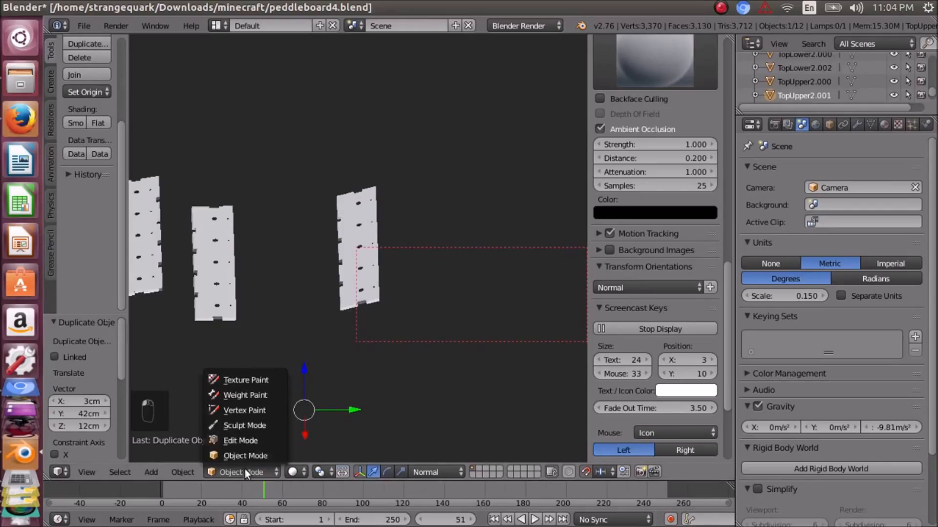
{"action": "left_click", "coordinate": [255, 442]}
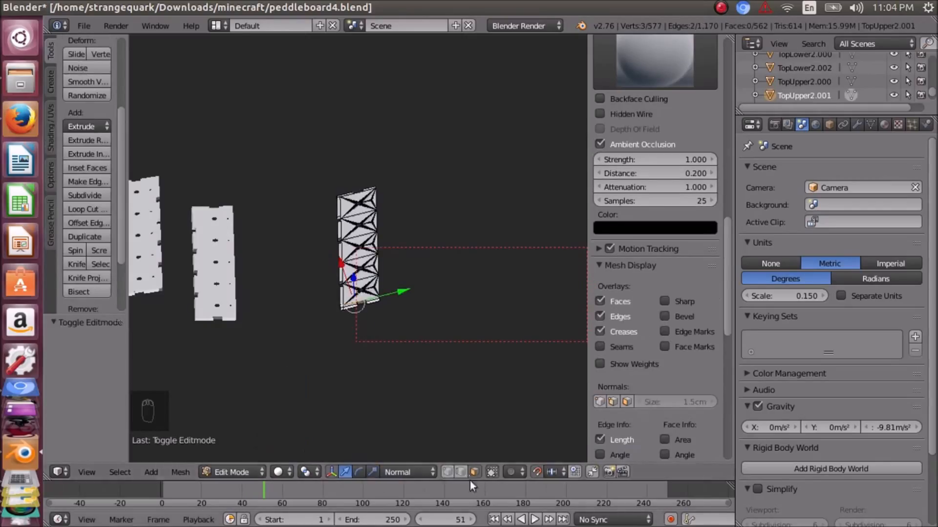
{"action": "left_click", "coordinate": [407, 471]}
{"action": "left_click", "coordinate": [400, 453]}
{"action": "scroll", "coordinate": [369, 267], "scroll_direction": "up", "scroll_amount": 4}
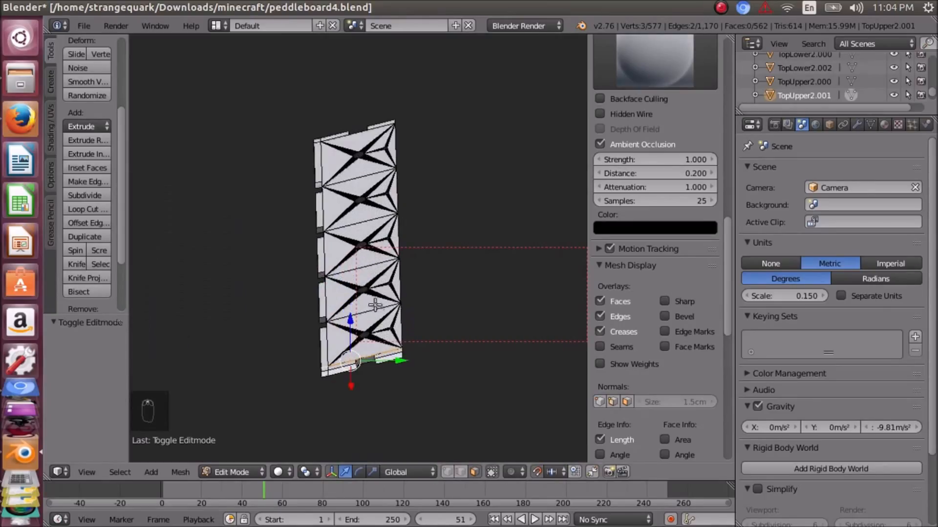
{"action": "right_click", "coordinate": [365, 233]}
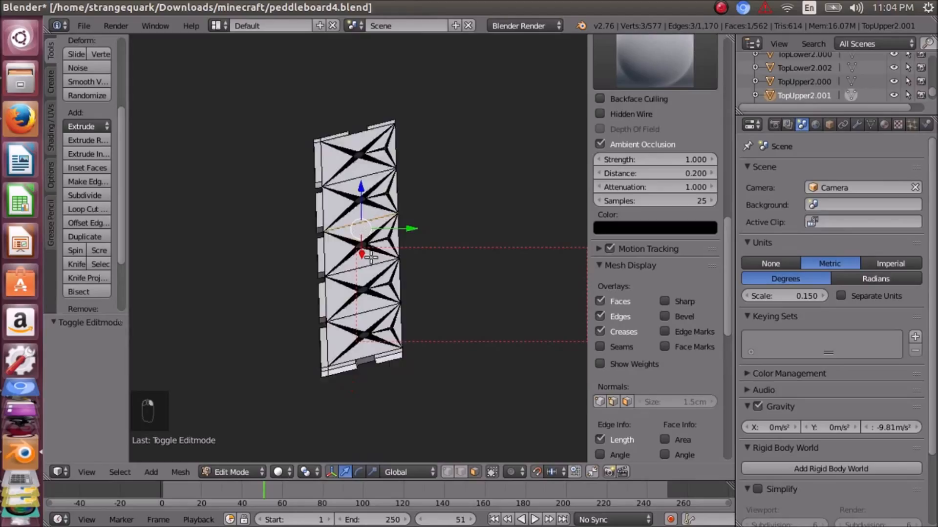
{"action": "scroll", "coordinate": [371, 258], "scroll_direction": "down", "scroll_amount": 3}
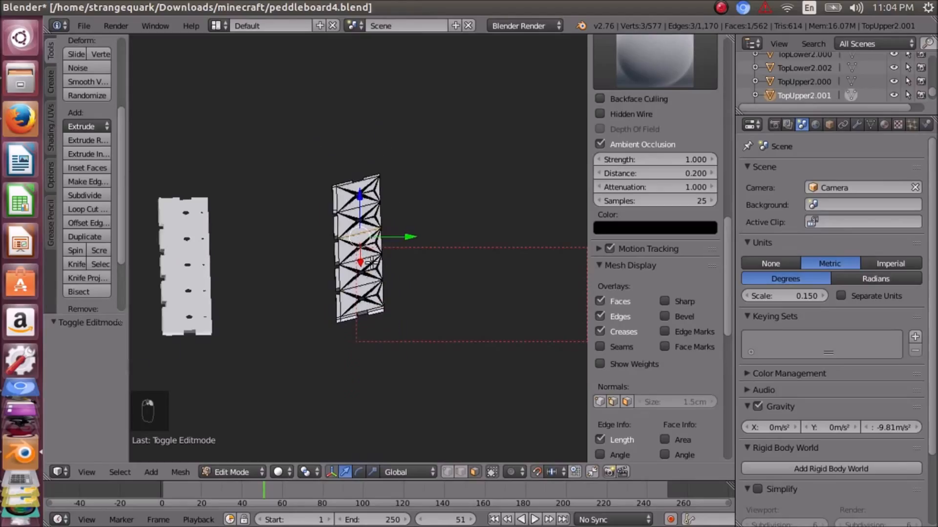
{"action": "left_click", "coordinate": [406, 473]}
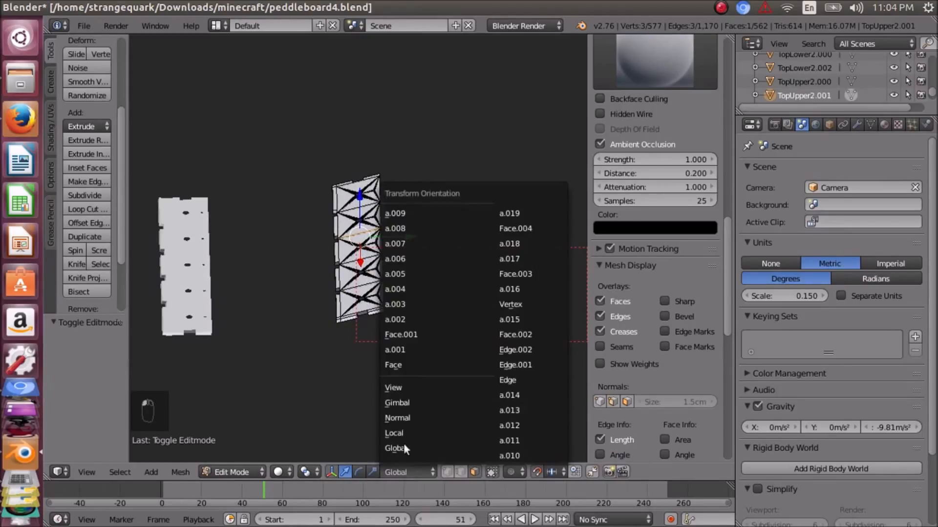
{"action": "left_click", "coordinate": [431, 418]}
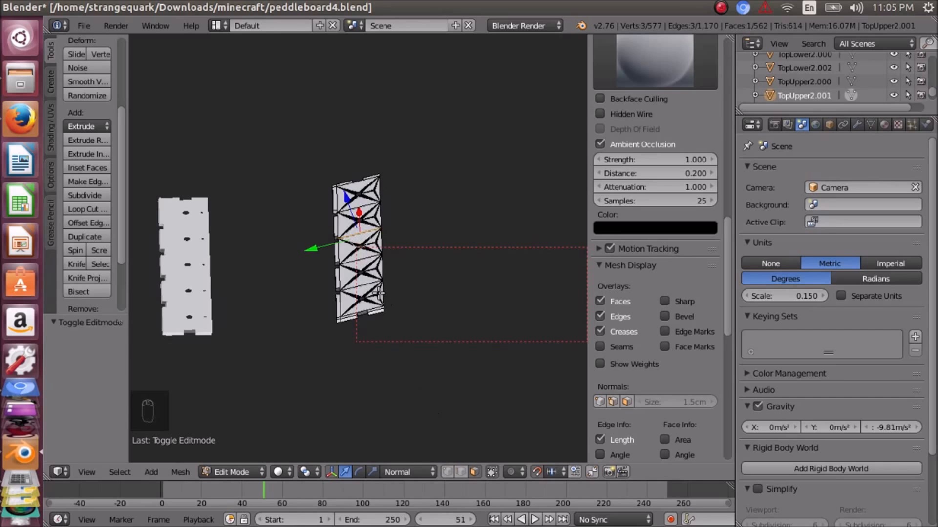
Examine from several angles how the Normal axes of the selected face line up with the panel's slanted surface.
{"action": "scroll", "coordinate": [367, 303], "scroll_direction": "up", "scroll_amount": 6}
{"action": "mouse_move", "coordinate": [352, 299]}
{"action": "middle_mouse_down"}
{"action": "mouse_move", "coordinate": [324, 280]}
{"action": "mouse_move", "coordinate": [340, 293]}
{"action": "mouse_move", "coordinate": [362, 285]}
{"action": "mouse_move", "coordinate": [350, 286]}
{"action": "middle_mouse_up"}
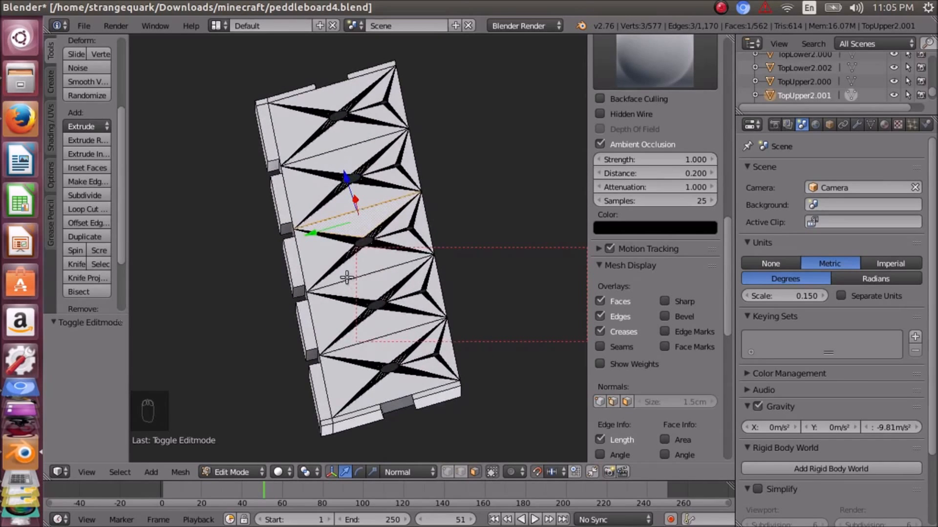
{"action": "scroll", "coordinate": [347, 277], "scroll_direction": "down", "scroll_amount": 2}
{"action": "middle_click_drag", "start_coordinate": [353, 268], "coordinate": [380, 269]}
{"action": "scroll", "coordinate": [364, 278], "scroll_direction": "down", "scroll_amount": 5}
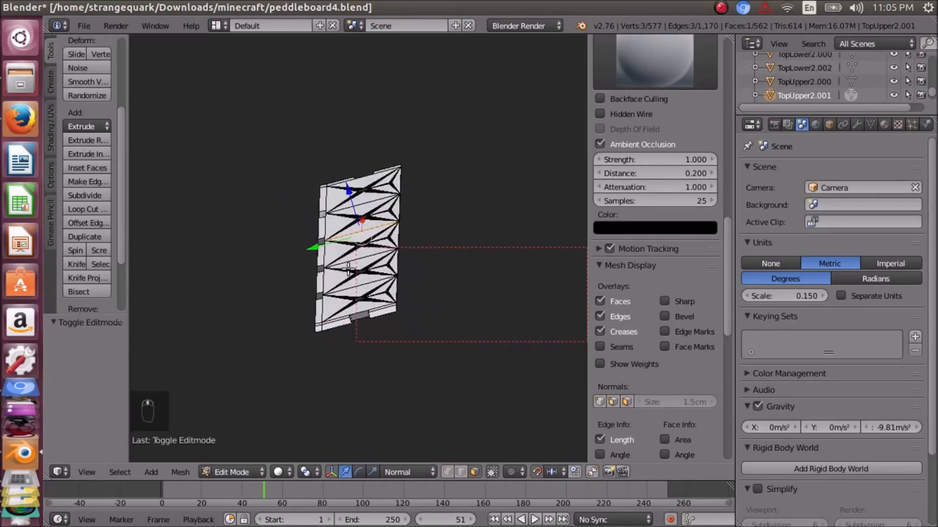
{"action": "middle_click_drag", "start_coordinate": [352, 272], "coordinate": [365, 274]}
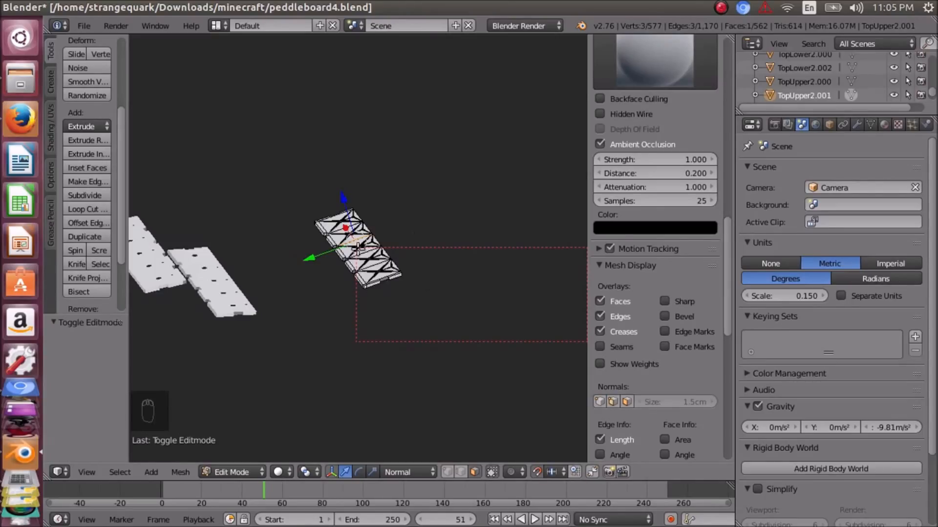
{"action": "scroll", "coordinate": [367, 276], "scroll_direction": "up", "scroll_amount": 6}
{"action": "middle_click_drag", "start_coordinate": [392, 283], "coordinate": [432, 359]}
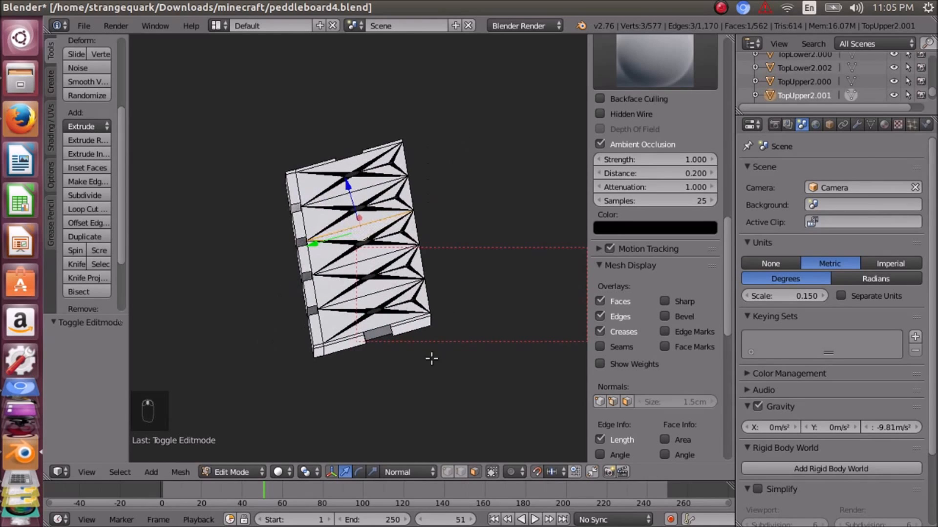
Create a custom transform orientation named a from the selected face, used after creation and overwriting the previous one of that name.
{"action": "scroll", "coordinate": [664, 374], "scroll_direction": "down", "scroll_amount": 15}
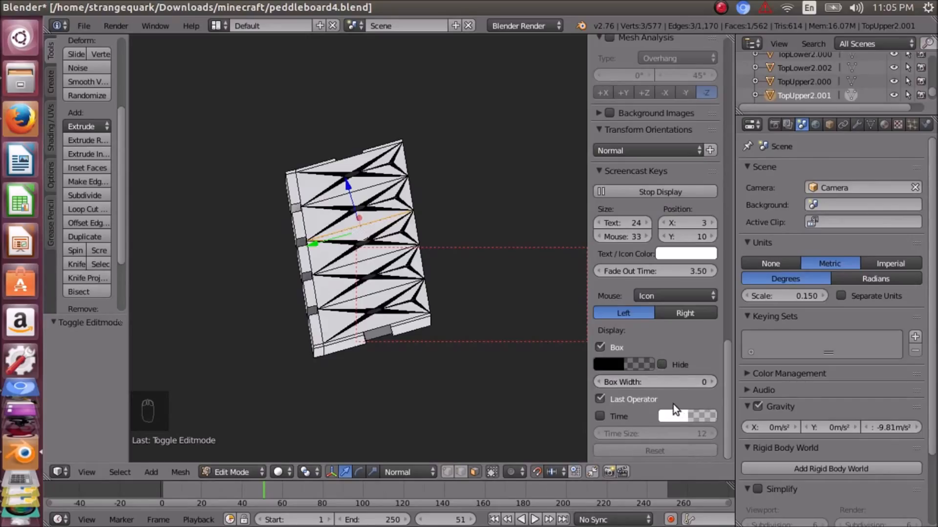
{"action": "scroll", "coordinate": [661, 379], "scroll_direction": "up", "scroll_amount": 5}
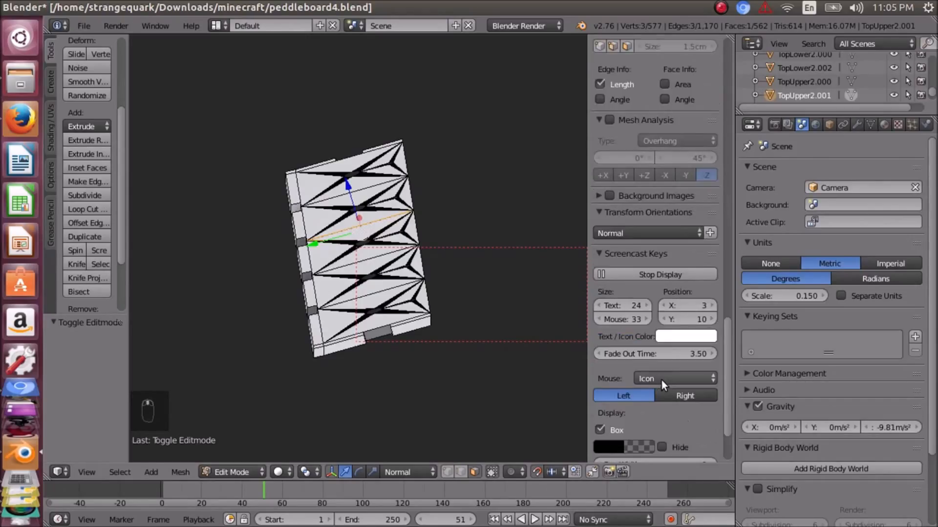
{"action": "scroll", "coordinate": [659, 372], "scroll_direction": "up", "scroll_amount": 4}
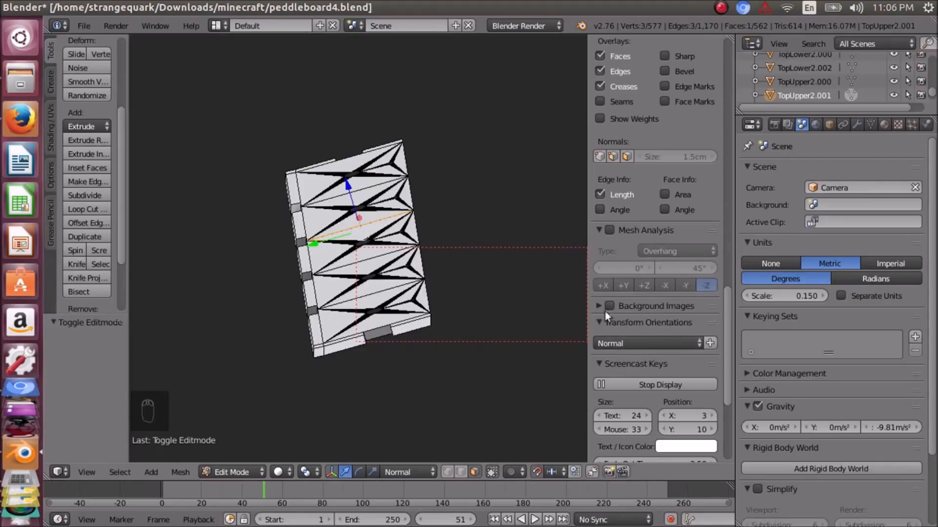
{"action": "left_click", "coordinate": [711, 343]}
{"action": "left_click", "coordinate": [74, 355]}
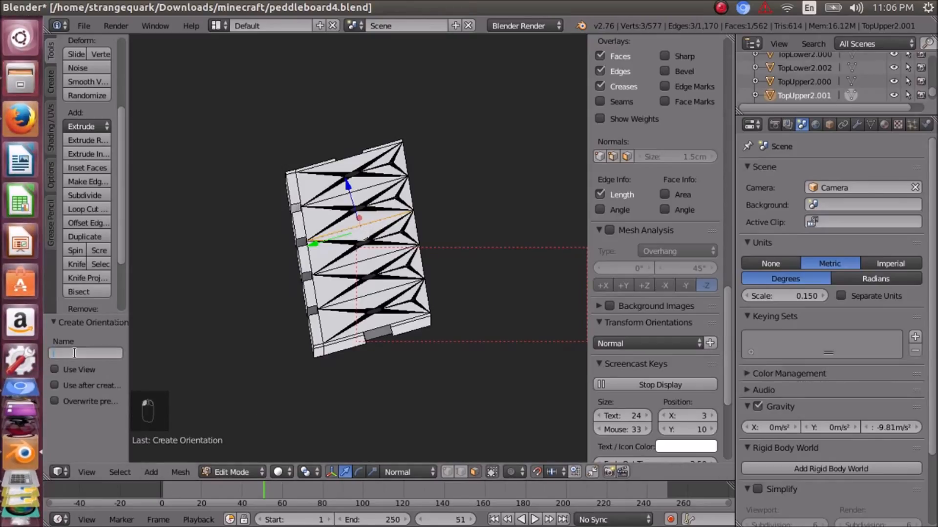
{"action": "type", "text": "a"}
{"action": "left_click", "coordinate": [58, 385]}
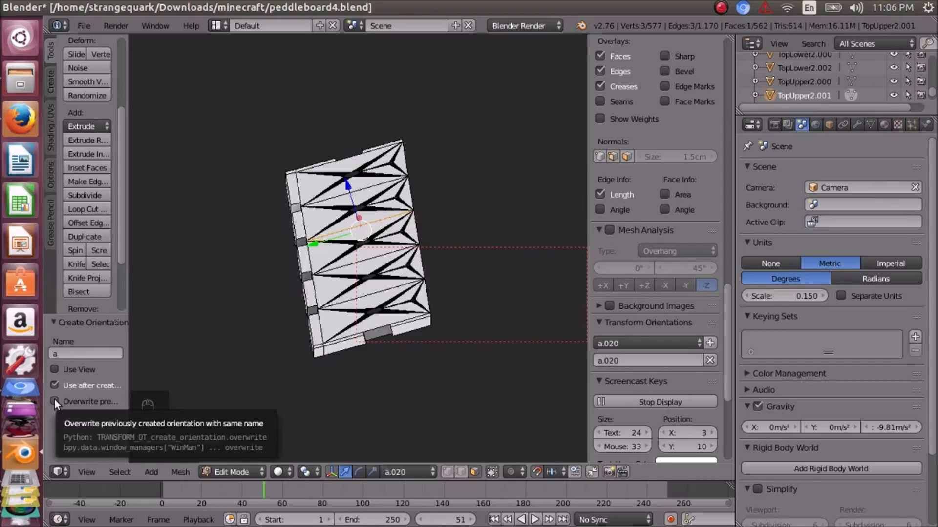
{"action": "left_click", "coordinate": [57, 400]}
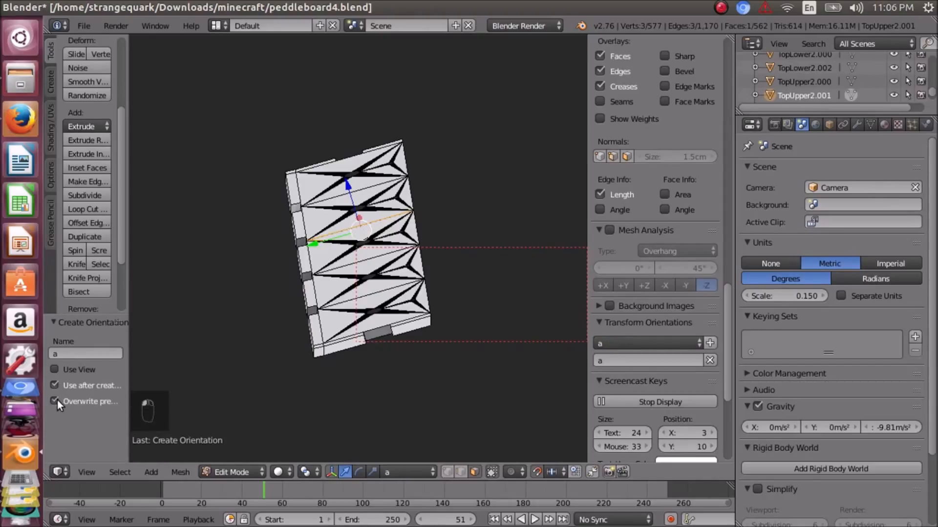
{"action": "left_click", "coordinate": [95, 349]}
{"action": "key", "text": "Return"}
{"action": "scroll", "coordinate": [310, 321], "scroll_direction": "down", "scroll_amount": 2}
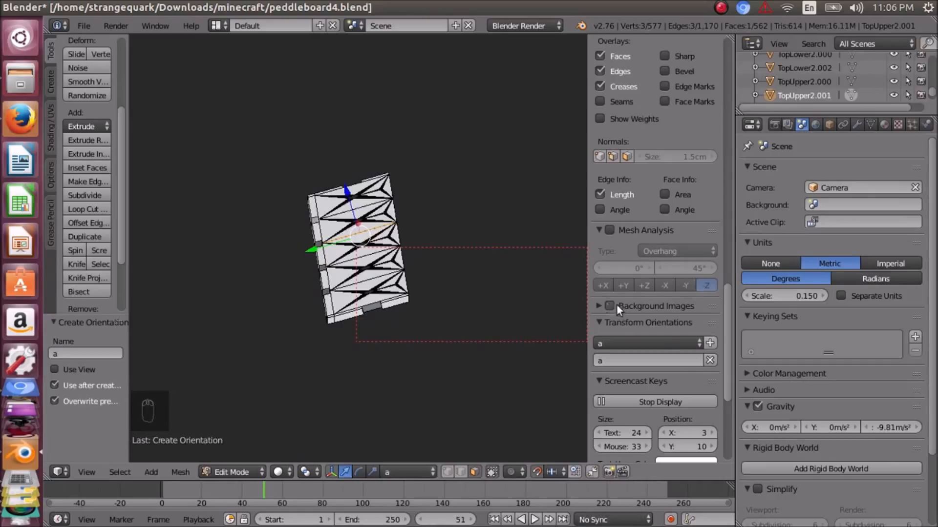
Return to Object Mode and set the copied panel's origin to its center of mass.
{"action": "left_click", "coordinate": [245, 472]}
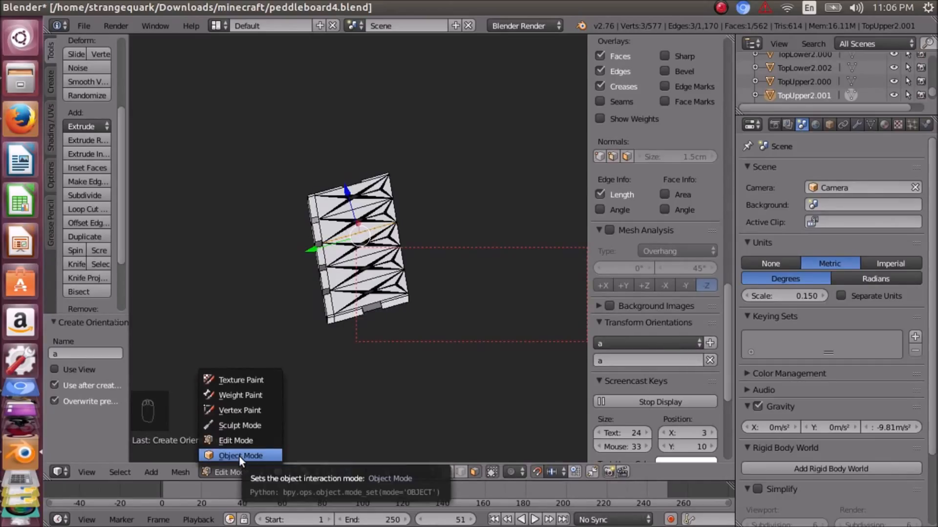
{"action": "left_click", "coordinate": [240, 456]}
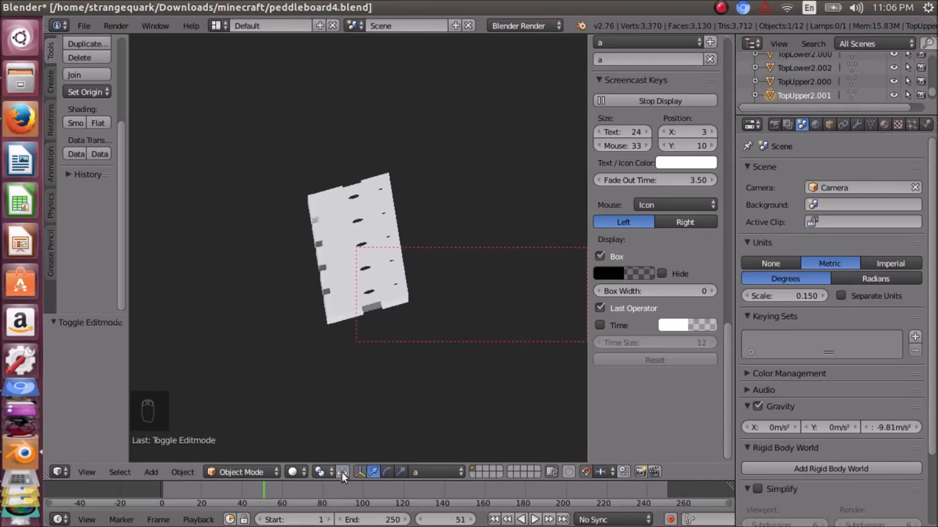
{"action": "scroll", "coordinate": [348, 373], "scroll_direction": "down", "scroll_amount": 6}
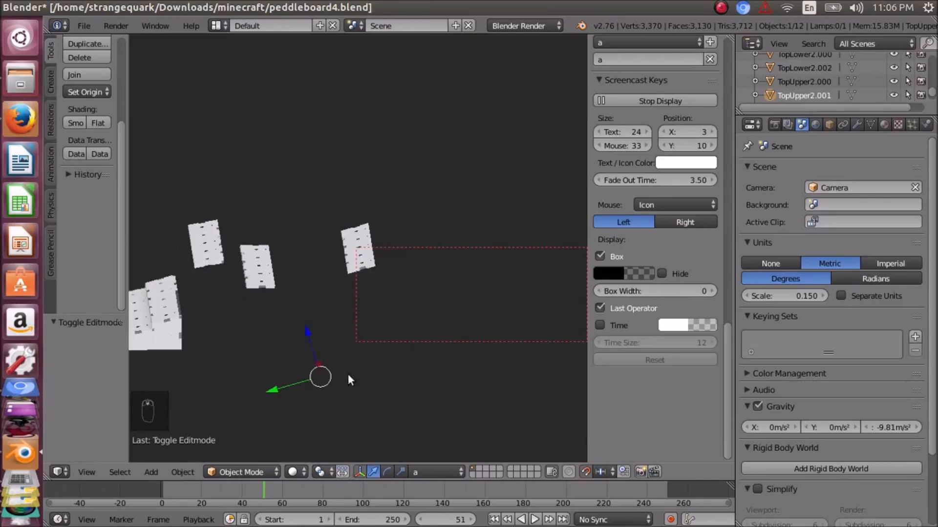
{"action": "left_click", "coordinate": [185, 471]}
{"action": "mouse_move", "coordinate": [241, 408]}
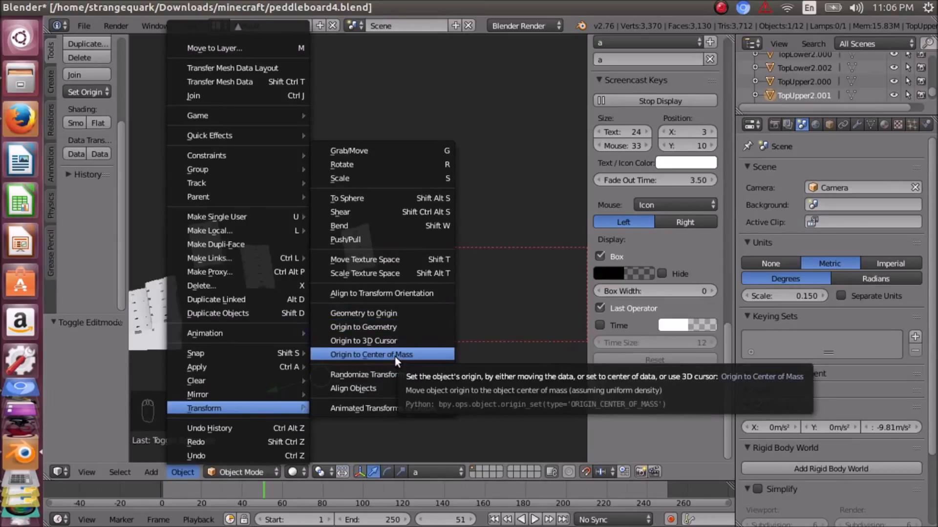
{"action": "left_click", "coordinate": [395, 355]}
{"action": "scroll", "coordinate": [341, 340], "scroll_direction": "up", "scroll_amount": 5}
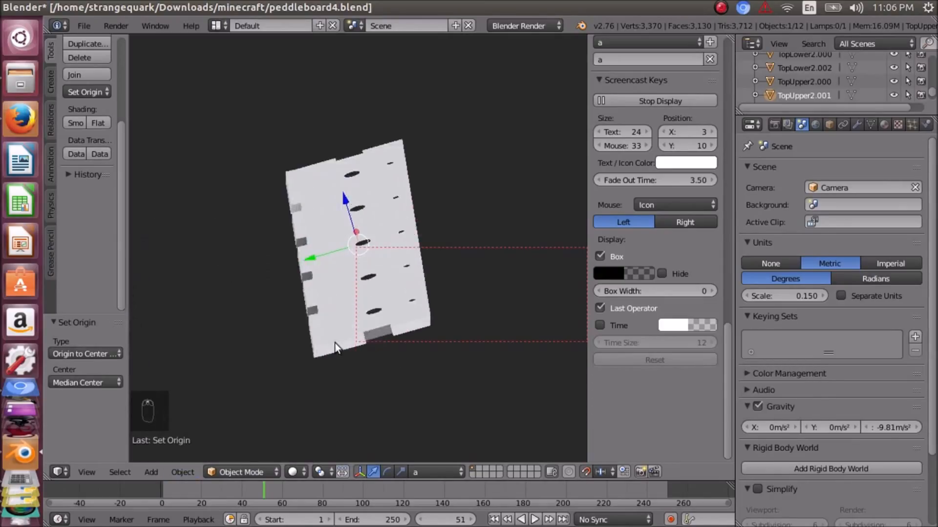
Align the copied upper top panel to the custom transform orientation a.
{"action": "scroll", "coordinate": [312, 339], "scroll_direction": "up", "scroll_amount": 3}
{"action": "middle_click_drag", "start_coordinate": [303, 339], "coordinate": [334, 309]}
{"action": "scroll", "coordinate": [346, 338], "scroll_direction": "up", "scroll_amount": 4}
{"action": "scroll", "coordinate": [321, 323], "scroll_direction": "down", "scroll_amount": 5}
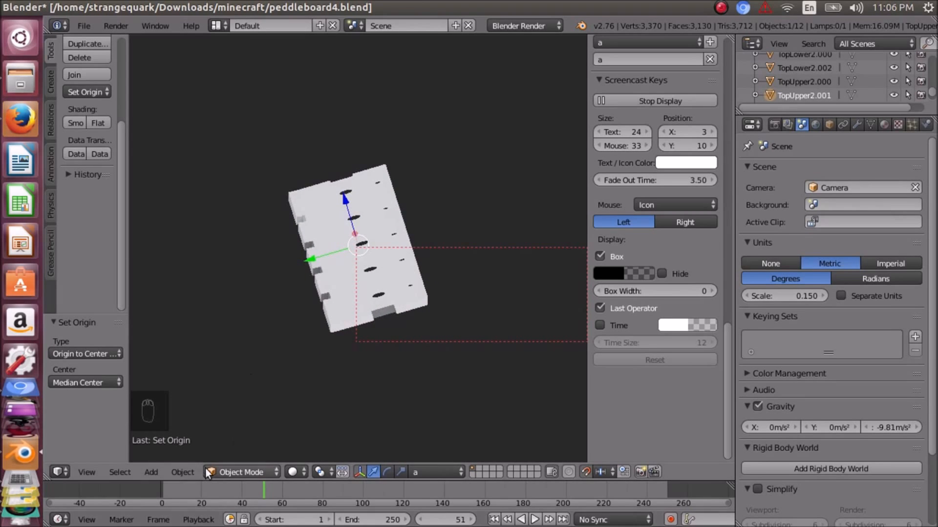
{"action": "left_click", "coordinate": [191, 468]}
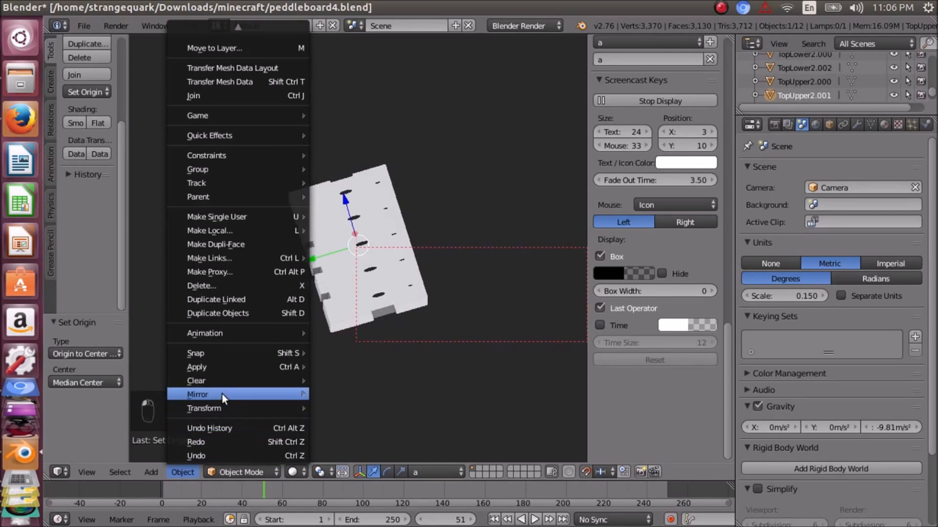
{"action": "mouse_move", "coordinate": [233, 407]}
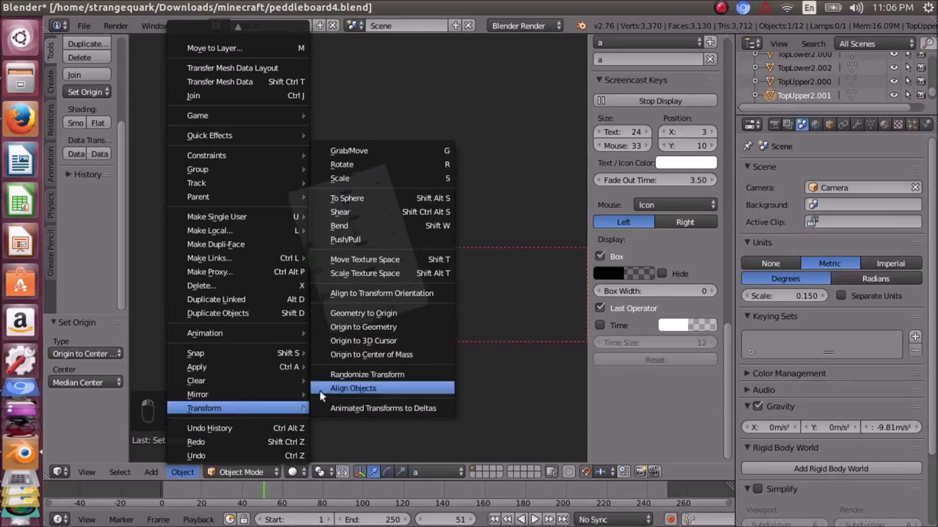
{"action": "left_click", "coordinate": [390, 294]}
{"action": "scroll", "coordinate": [398, 330], "scroll_direction": "down", "scroll_amount": 3}
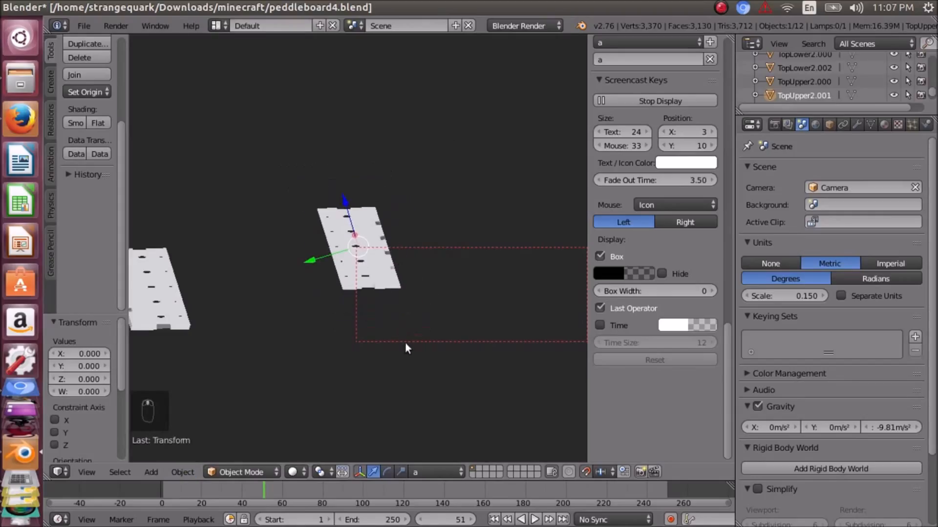
Repeat Align to Transform Orientation on the copied panel and check its tilt against the neighbouring panels.
{"action": "left_click", "coordinate": [182, 472]}
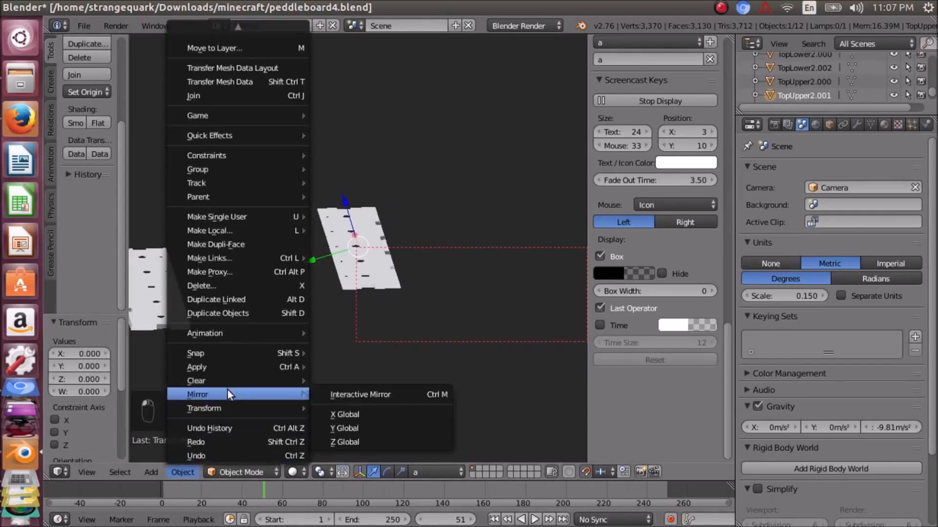
{"action": "mouse_move", "coordinate": [236, 408]}
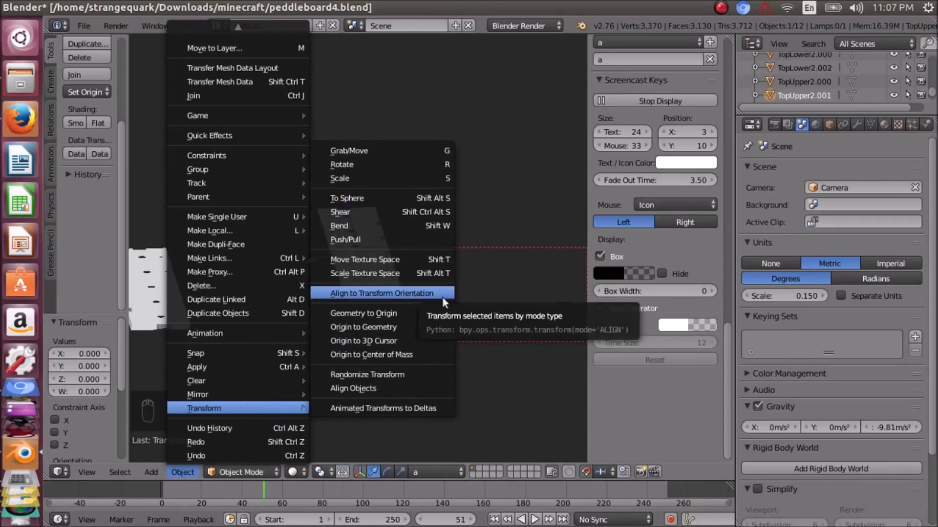
{"action": "left_click", "coordinate": [418, 294]}
{"action": "middle_click_drag", "start_coordinate": [425, 294], "coordinate": [540, 262]}
{"action": "mouse_move", "coordinate": [330, 276]}
{"action": "middle_mouse_down"}
{"action": "mouse_move", "coordinate": [224, 275]}
{"action": "mouse_move", "coordinate": [341, 282]}
{"action": "mouse_move", "coordinate": [322, 282]}
{"action": "mouse_move", "coordinate": [339, 291]}
{"action": "middle_mouse_up"}
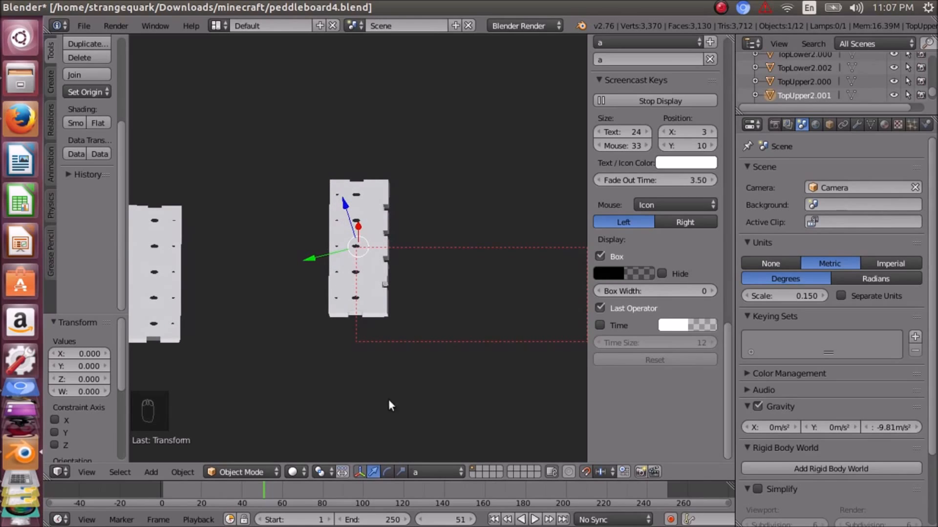
Set the transform orientation to Global and view the copied upper top panel directly from above.
{"action": "left_click", "coordinate": [432, 472]}
{"action": "left_click", "coordinate": [439, 455]}
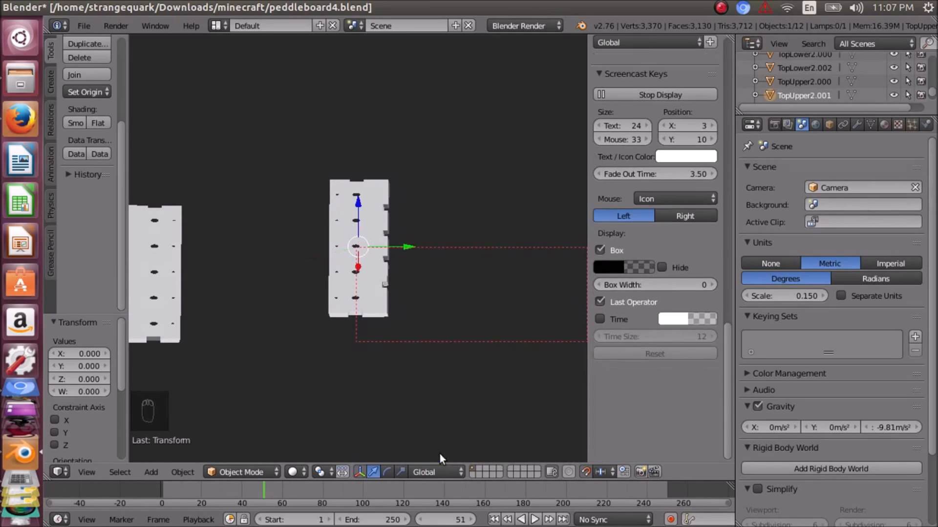
{"action": "mouse_move", "coordinate": [360, 315]}
{"action": "middle_mouse_down"}
{"action": "mouse_move", "coordinate": [268, 309]}
{"action": "mouse_move", "coordinate": [355, 314]}
{"action": "middle_mouse_up"}
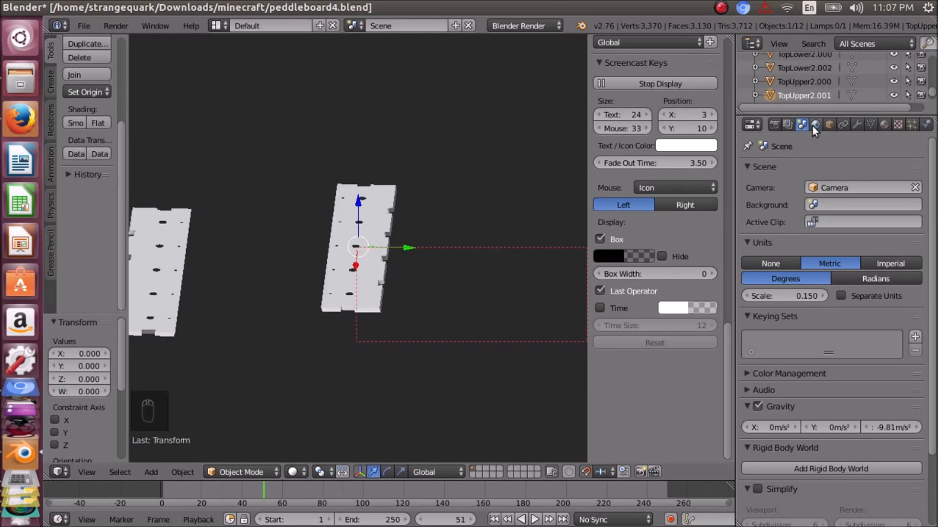
{"action": "middle_click_drag", "start_coordinate": [486, 280], "coordinate": [464, 335]}
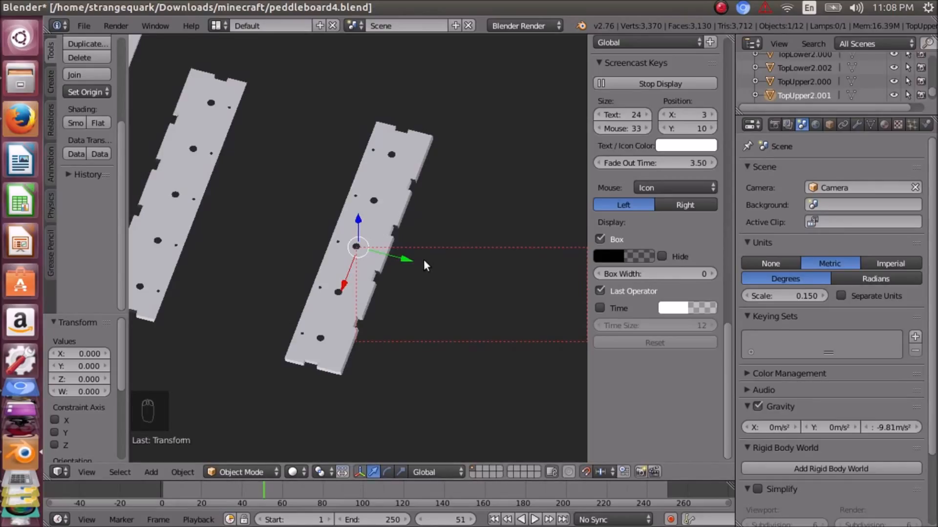
{"action": "key", "text": "KP_Decimal"}
{"action": "key", "text": "KP_7"}
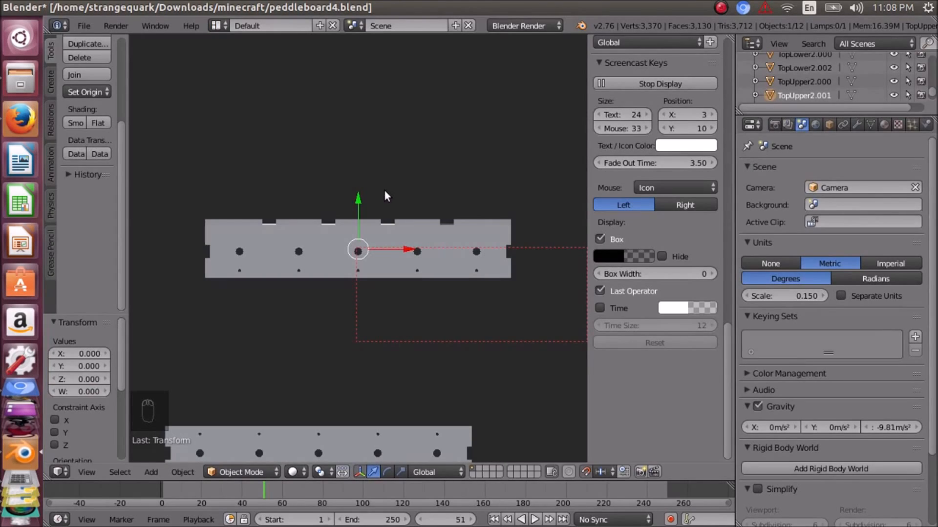
Apply the DVCPRO HD 1080p render preset to the scene's dimensions.
{"action": "left_click", "coordinate": [775, 124]}
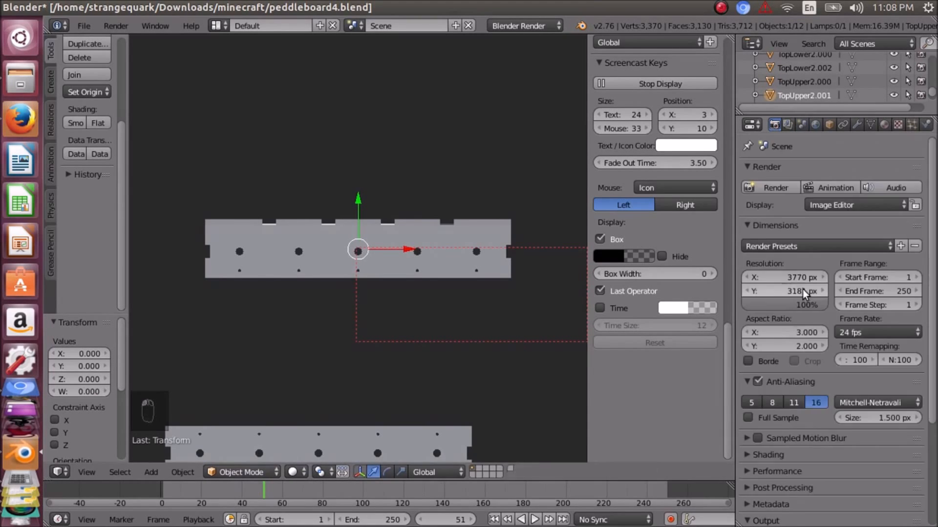
{"action": "left_click", "coordinate": [792, 245]}
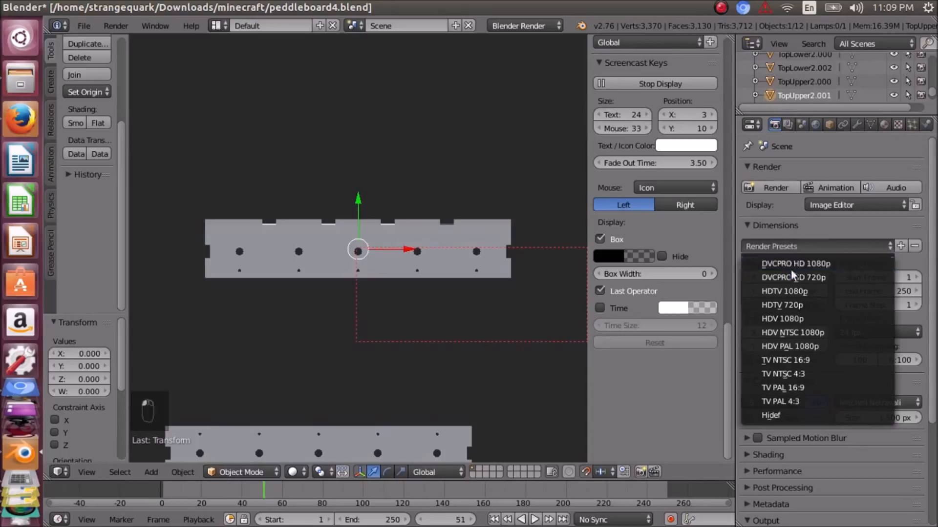
{"action": "left_click", "coordinate": [793, 263]}
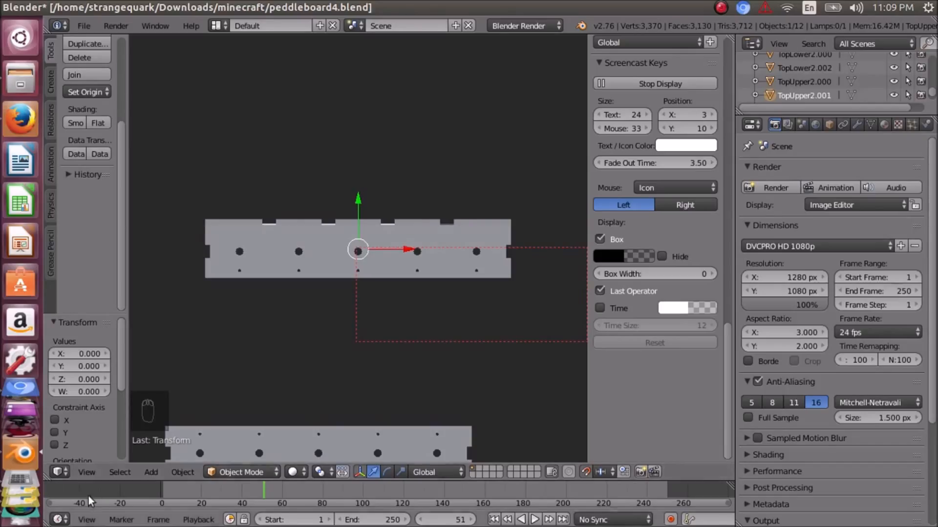
Switch to Calculator and compute 300 × 12.5 for the image width in pixels.
{"action": "left_click", "coordinate": [20, 490]}
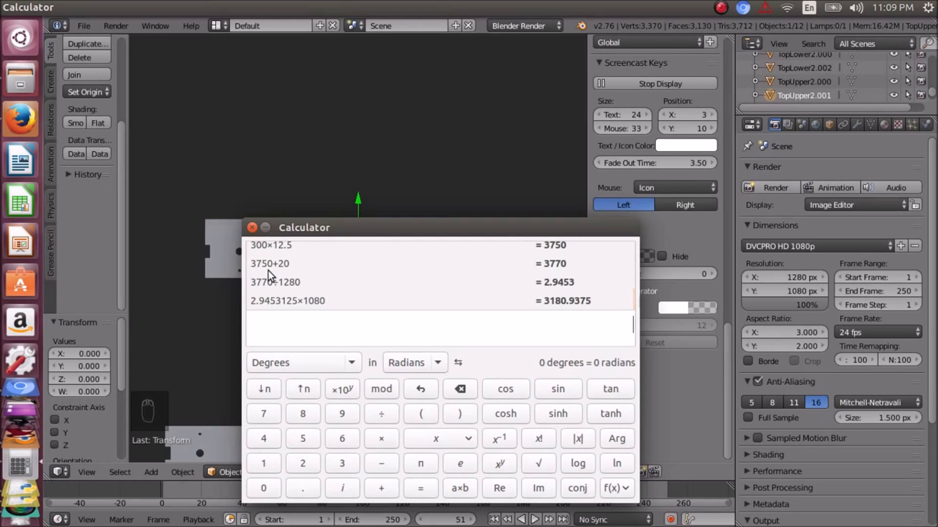
{"action": "left_click_drag", "start_coordinate": [324, 231], "coordinate": [608, 189]}
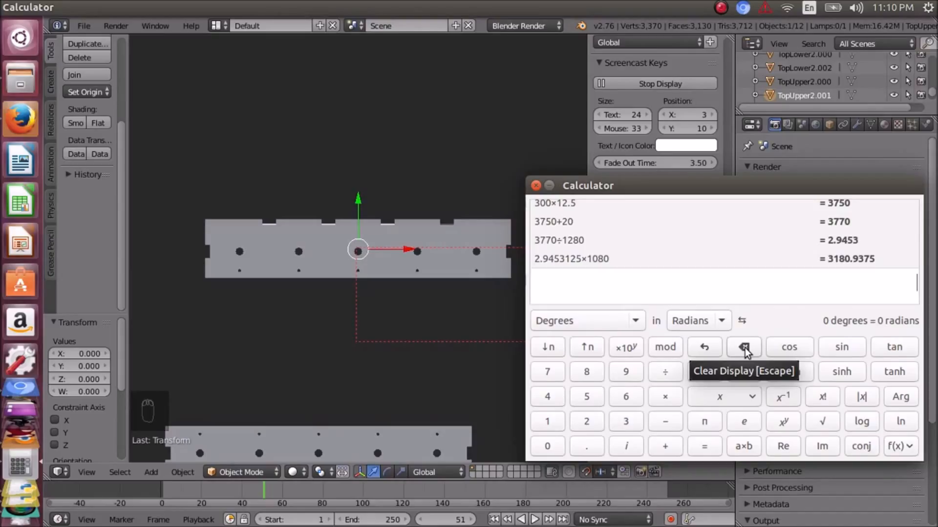
{"action": "type", "text": "300"}
{"action": "type", "text": "*"}
{"action": "type", "text": "12.5"}
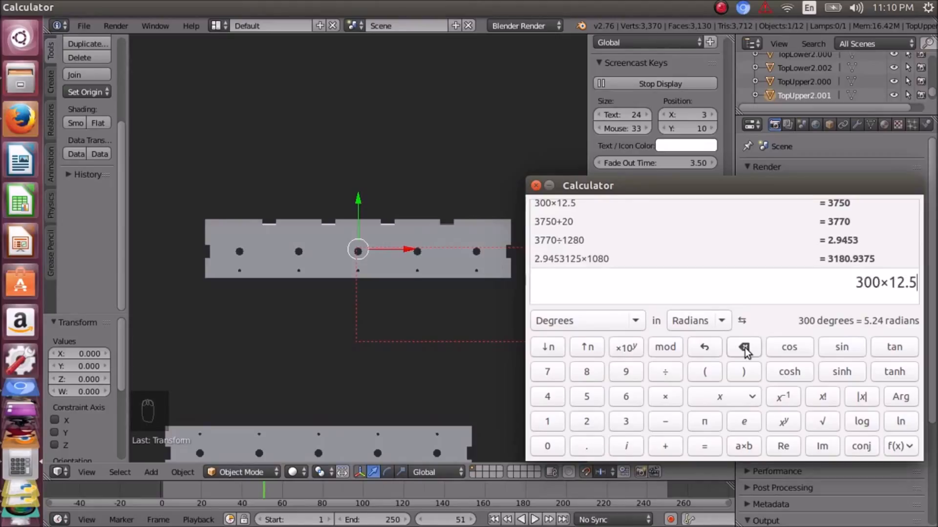
{"action": "key", "text": "Return"}
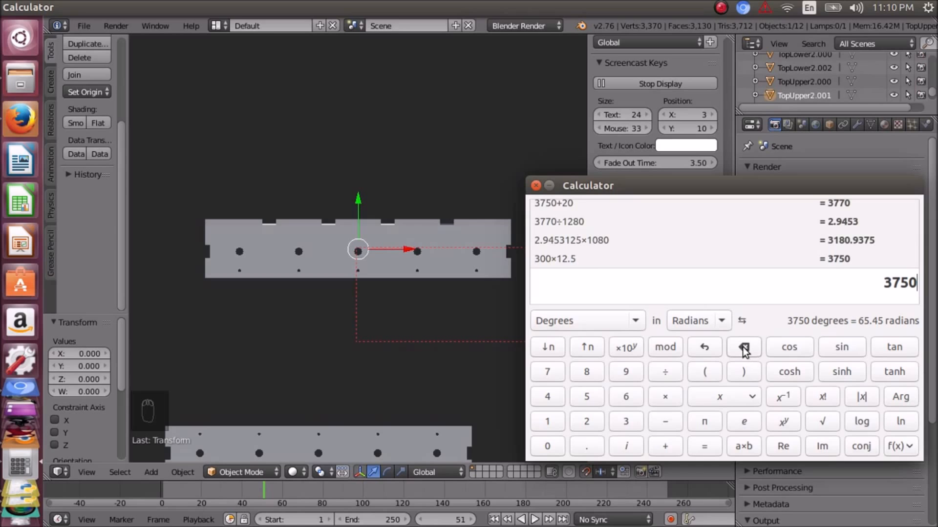
Replace the calculator's current entry with 3770 and move its window aside.
{"action": "left_click_drag", "start_coordinate": [659, 188], "coordinate": [412, 206]}
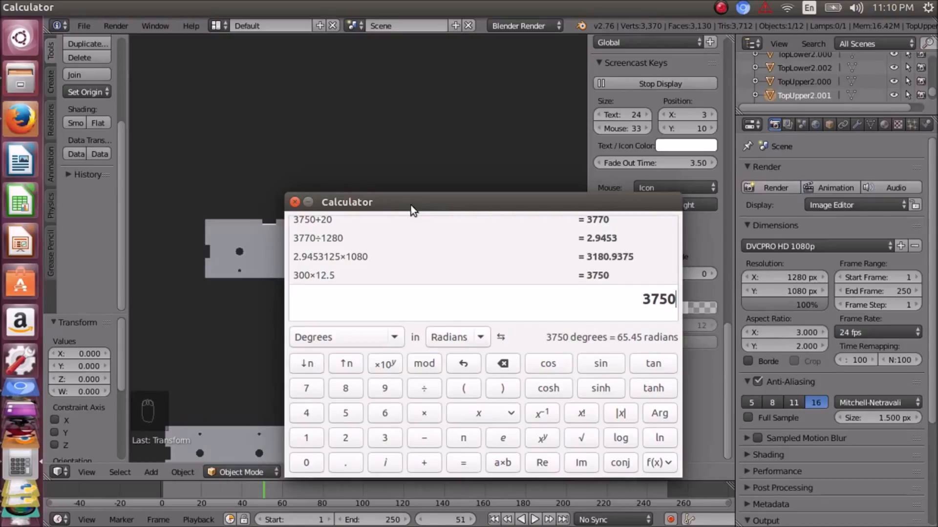
{"action": "left_click_drag", "start_coordinate": [454, 200], "coordinate": [455, 198]}
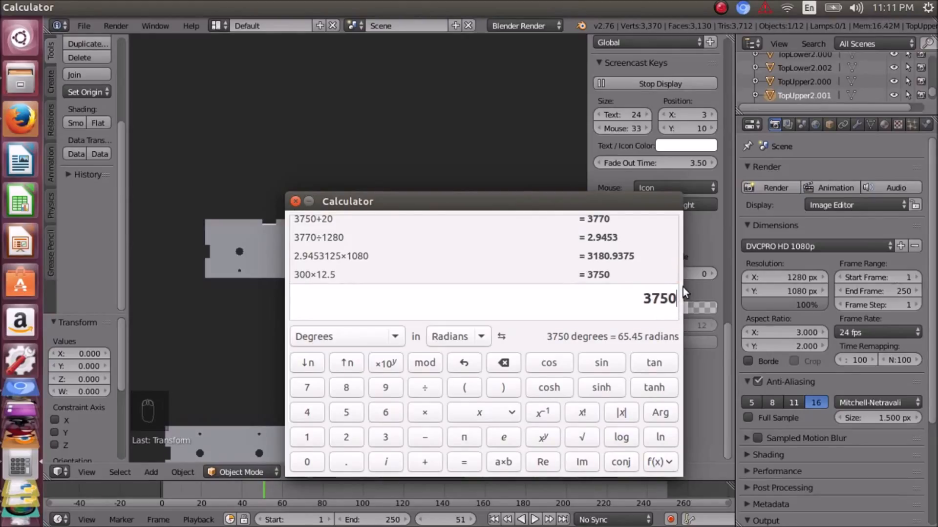
{"action": "type", "text": "+"}
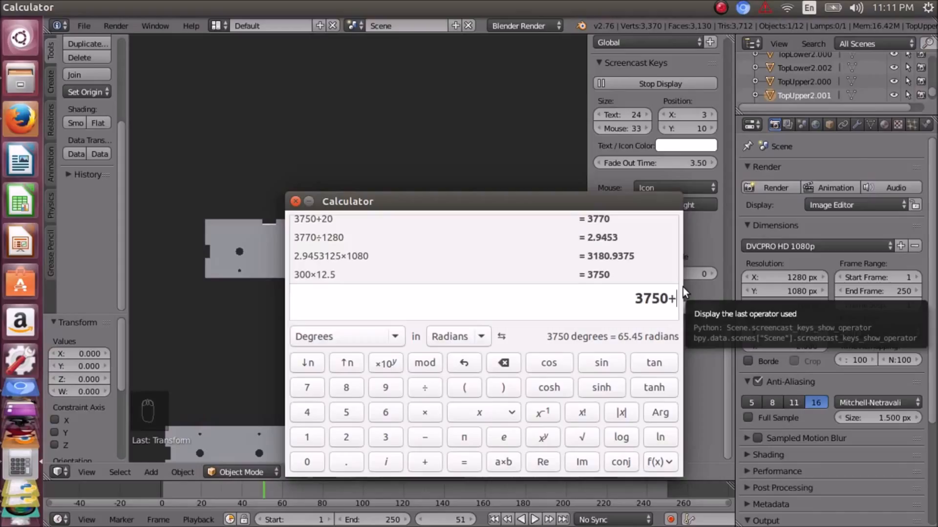
{"action": "key", "text": "BackSpace"}
{"action": "key", "text": "BackSpace"}
{"action": "key", "text": "BackSpace"}
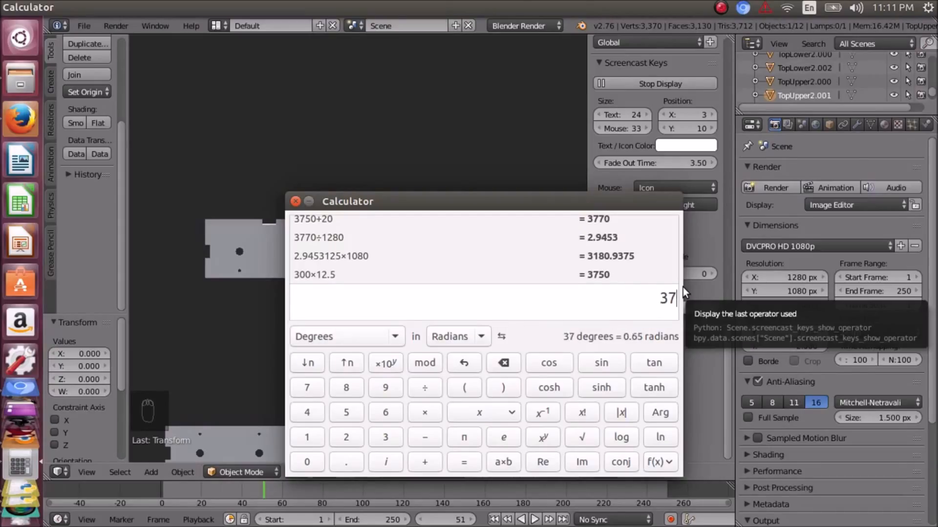
{"action": "type", "text": "70"}
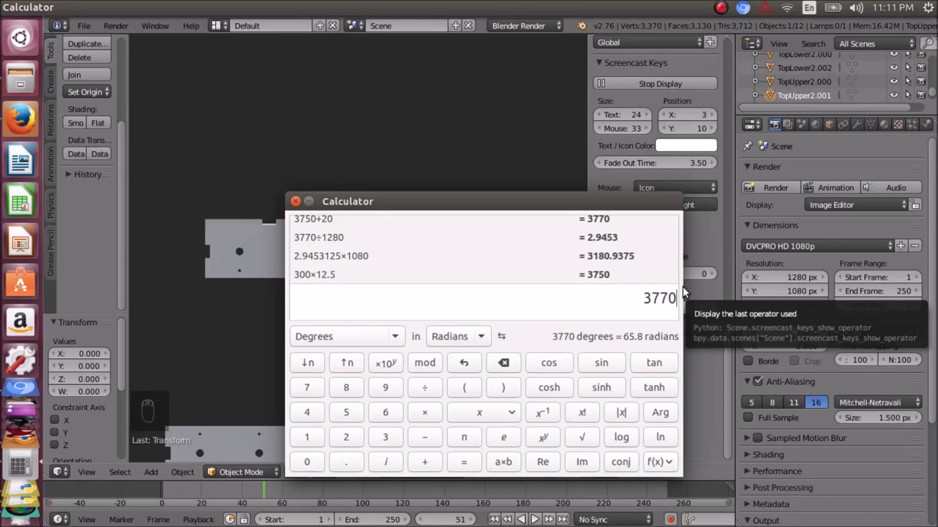
{"action": "left_click_drag", "start_coordinate": [416, 206], "coordinate": [584, 226]}
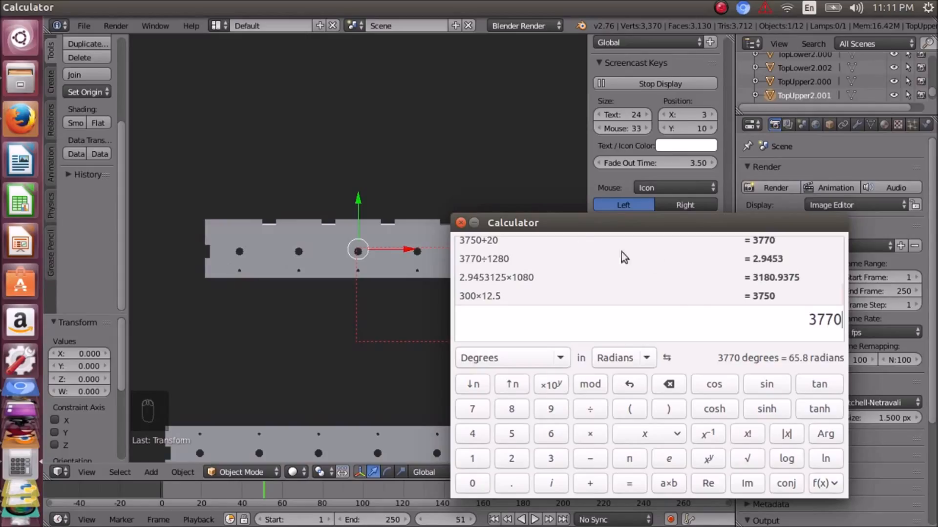
Return to Blender and set the horizontal render resolution to 3770 px.
{"action": "left_click", "coordinate": [821, 161]}
{"action": "left_click", "coordinate": [799, 276]}
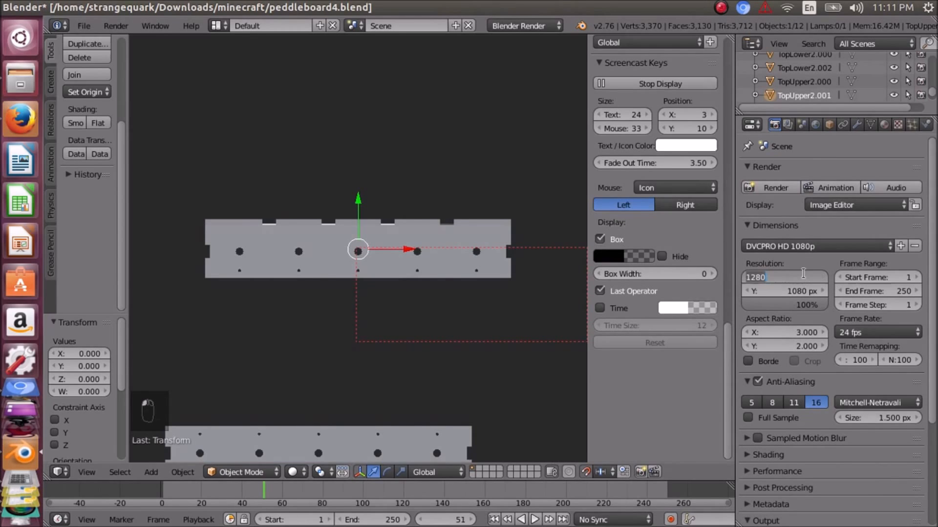
{"action": "type", "text": "3770"}
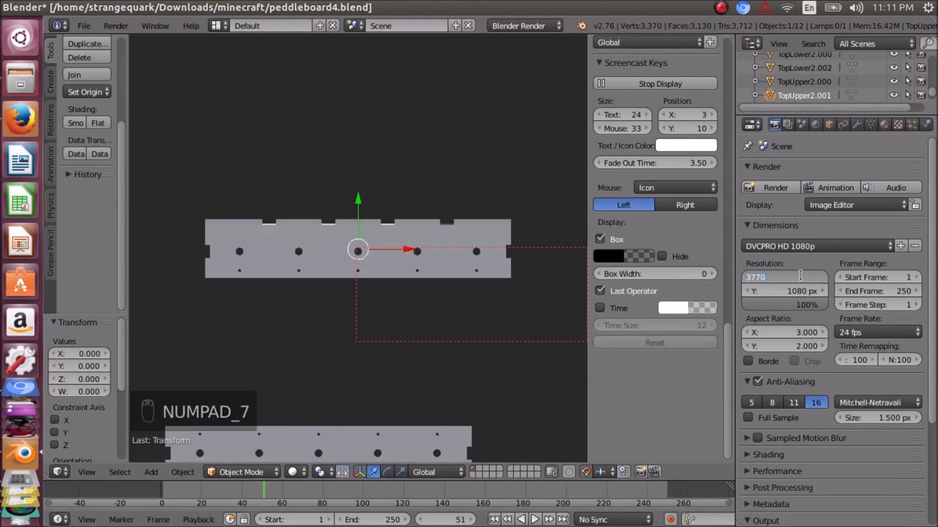
{"action": "key", "text": "Return"}
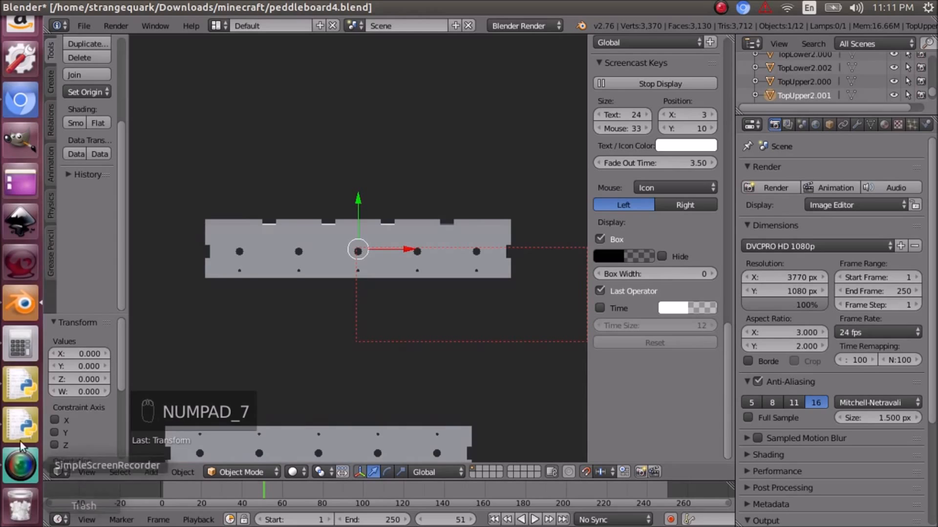
Switch to Calculator, clear the entry and compute 5 × 300 for the image height in pixels.
{"action": "left_click", "coordinate": [25, 338]}
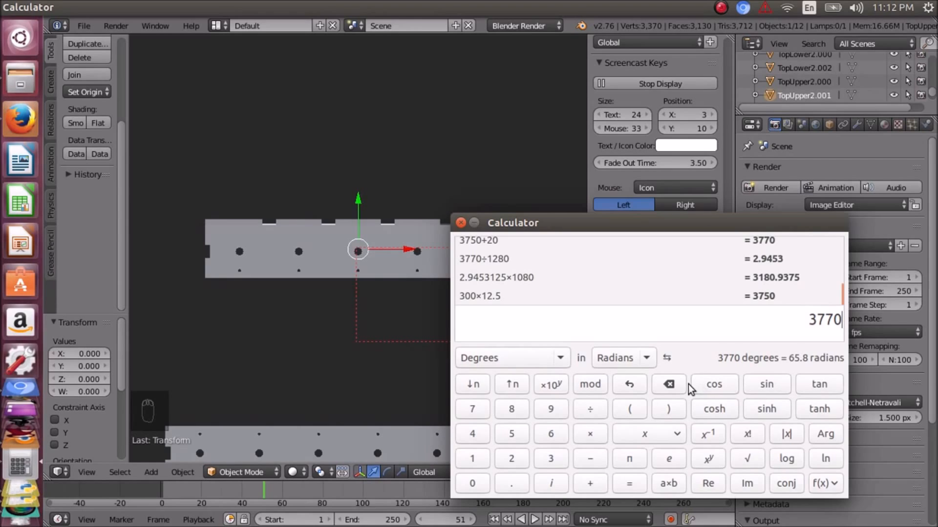
{"action": "left_click", "coordinate": [669, 385]}
{"action": "left_click_drag", "start_coordinate": [616, 220], "coordinate": [567, 233]}
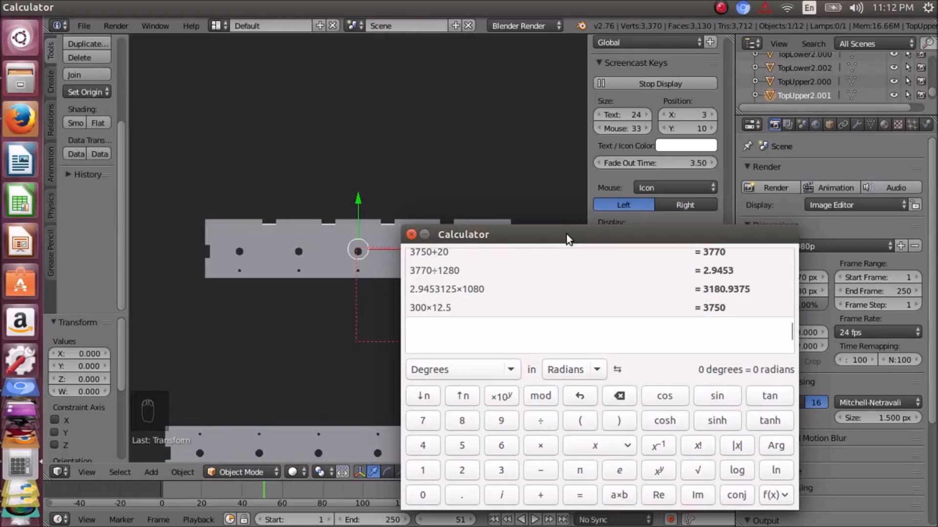
{"action": "type", "text": "5"}
{"action": "type", "text": "*300"}
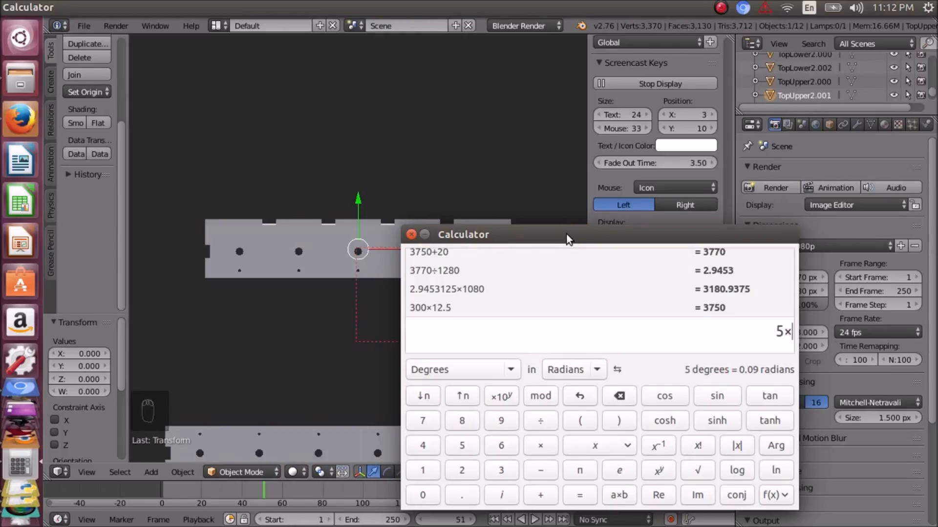
{"action": "key", "text": "Return"}
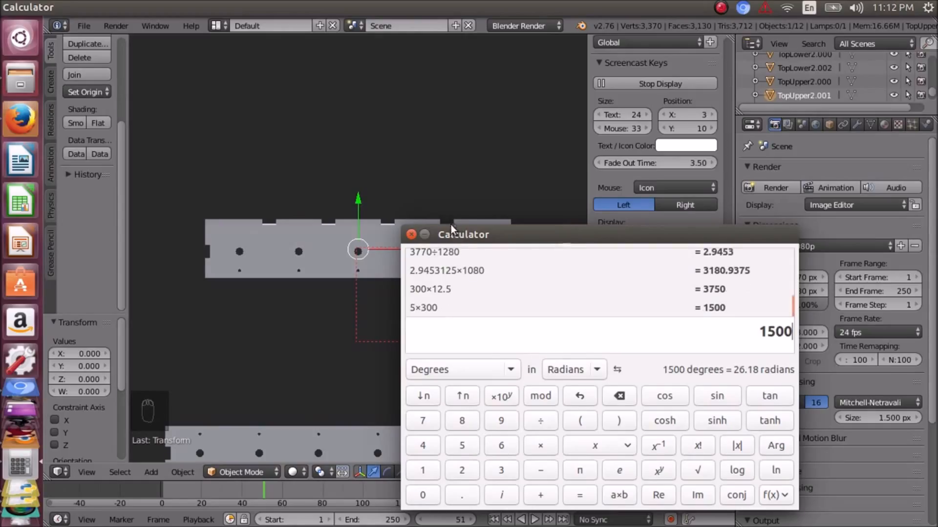
{"action": "left_click_drag", "start_coordinate": [493, 236], "coordinate": [334, 352]}
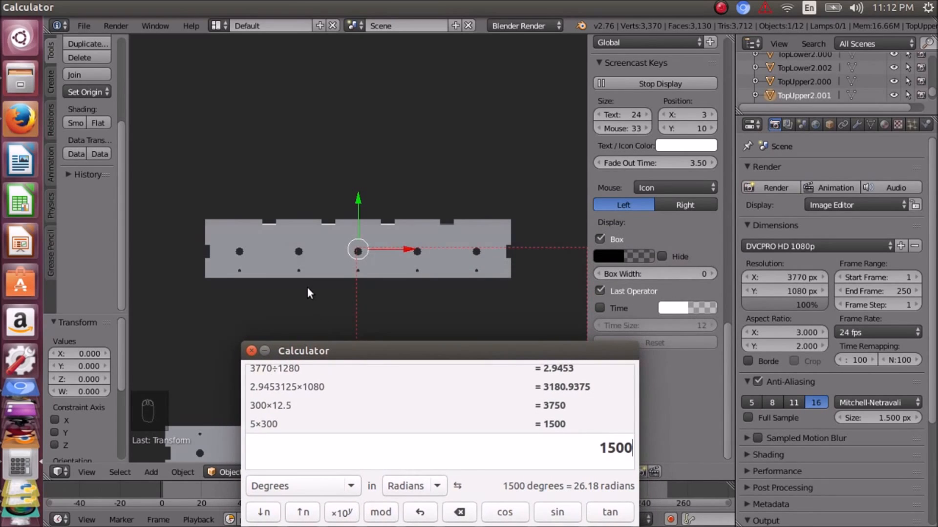
{"action": "scroll", "coordinate": [307, 287], "scroll_direction": "down", "scroll_amount": 4}
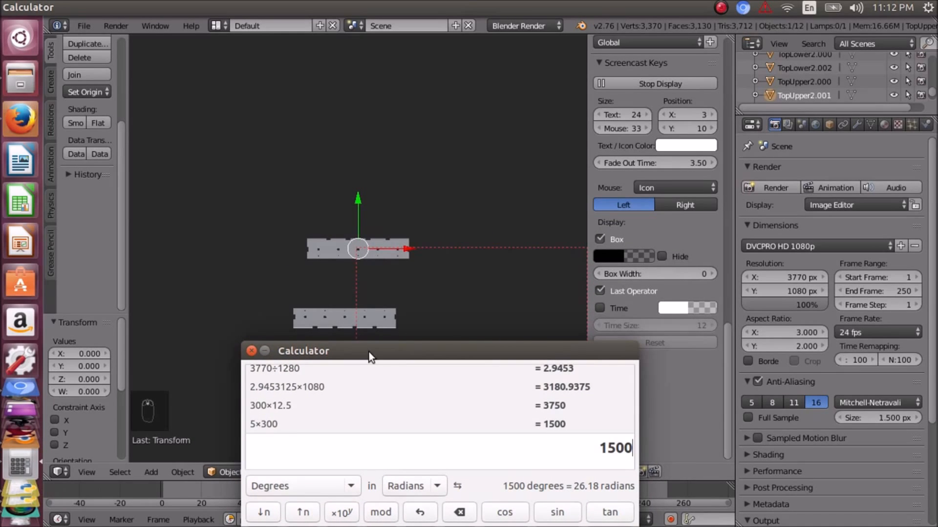
{"action": "scroll", "coordinate": [333, 252], "scroll_direction": "up", "scroll_amount": 5}
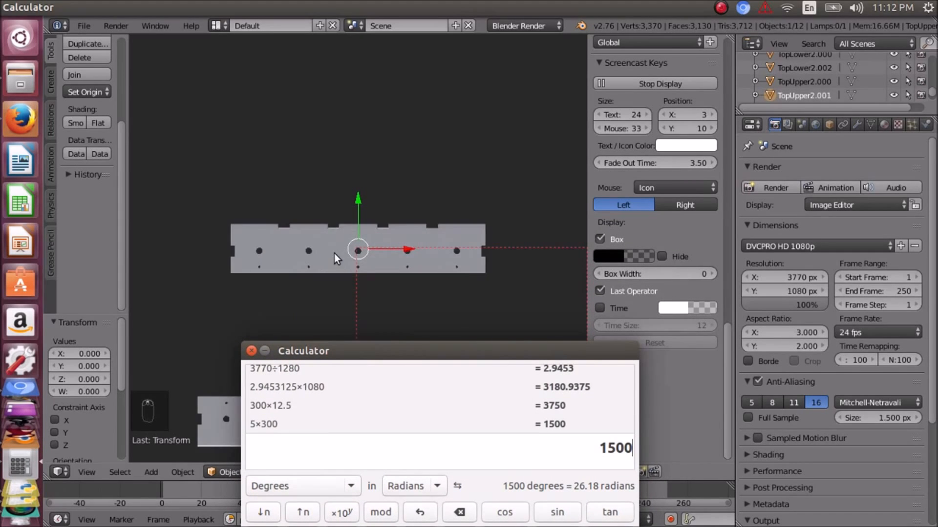
Return to Blender and set the vertical render resolution to 1500 px.
{"action": "left_click", "coordinate": [793, 295]}
{"action": "type", "text": "1500"}
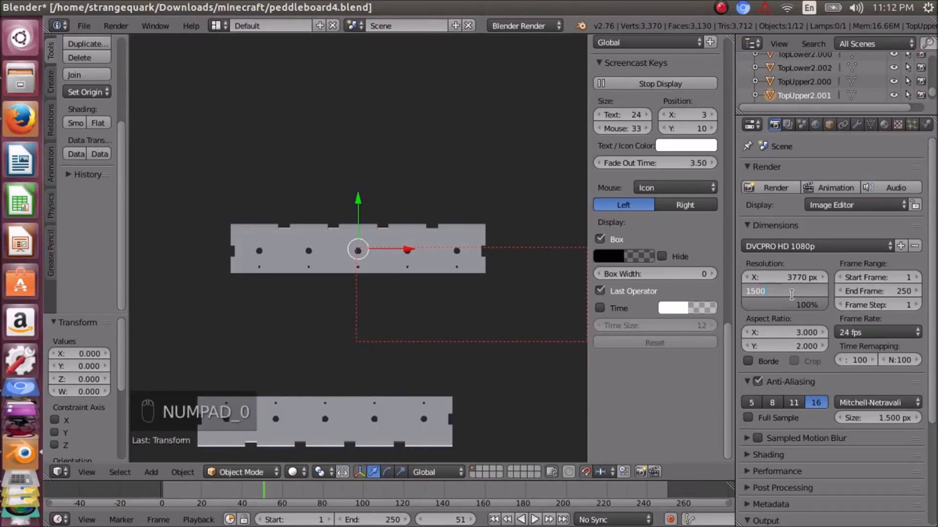
{"action": "key", "text": "Return"}
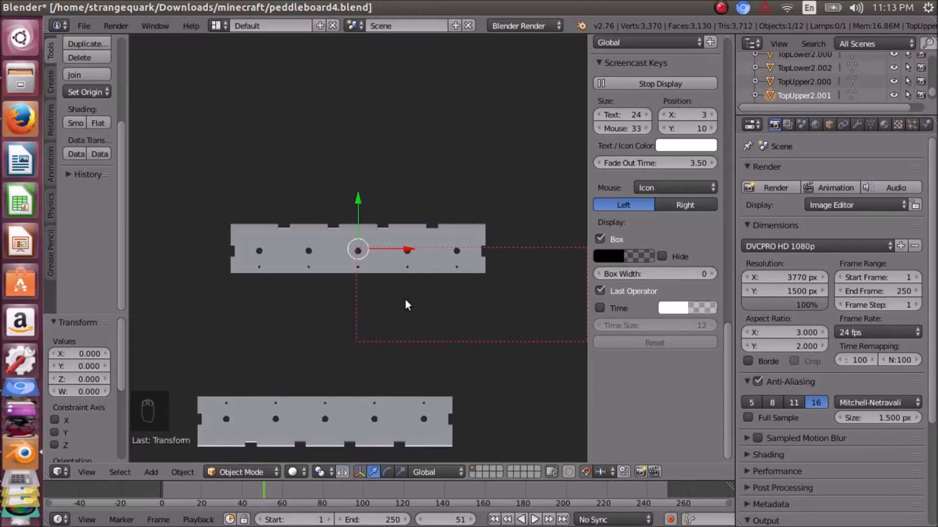
Enlarge the 3D viewport around the copied panel by collapsing the tool shelf and narrowing the properties sidebar.
{"action": "scroll", "coordinate": [412, 284], "scroll_direction": "up", "scroll_amount": 6}
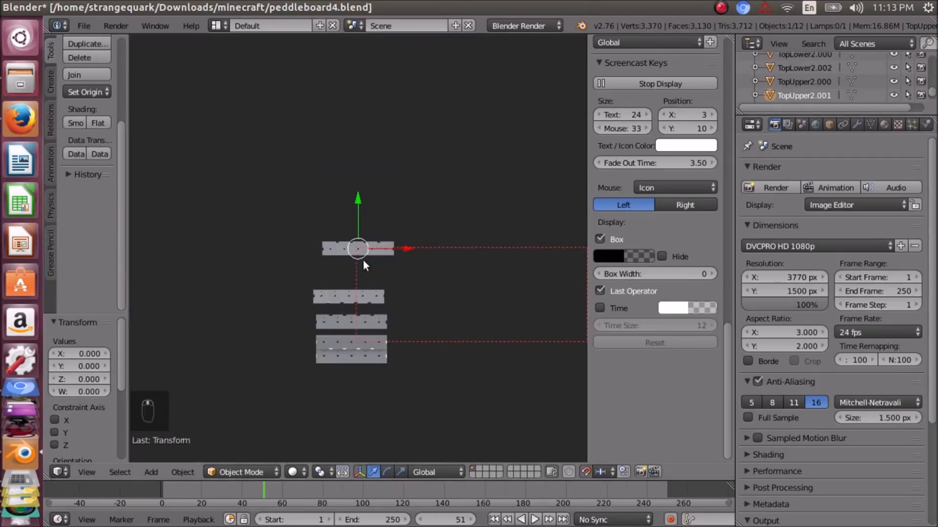
{"action": "scroll", "coordinate": [363, 260], "scroll_direction": "up", "scroll_amount": 9}
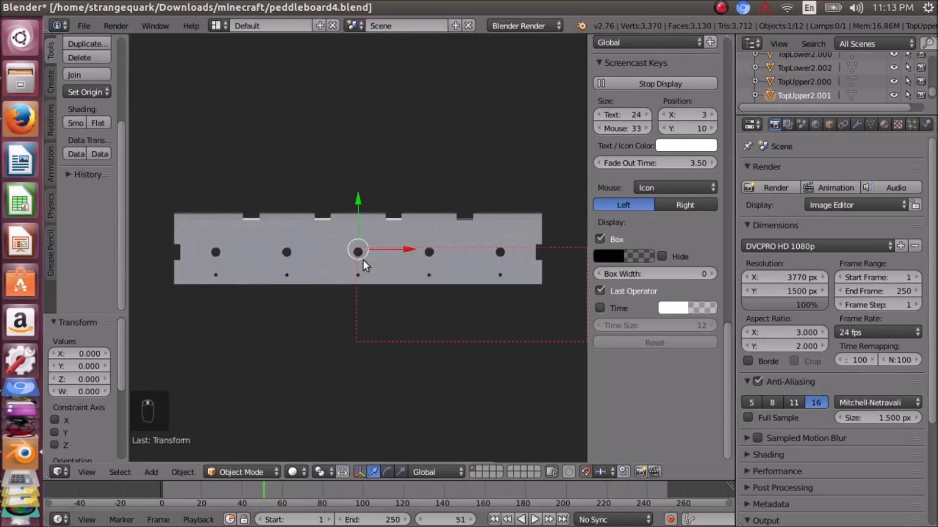
{"action": "scroll", "coordinate": [363, 260], "scroll_direction": "up", "scroll_amount": 1}
{"action": "scroll", "coordinate": [363, 260], "scroll_direction": "down", "scroll_amount": 3}
{"action": "scroll", "coordinate": [363, 260], "scroll_direction": "up", "scroll_amount": 3}
{"action": "scroll", "coordinate": [363, 260], "scroll_direction": "down", "scroll_amount": 1}
{"action": "left_click_drag", "start_coordinate": [126, 195], "coordinate": [48, 196]}
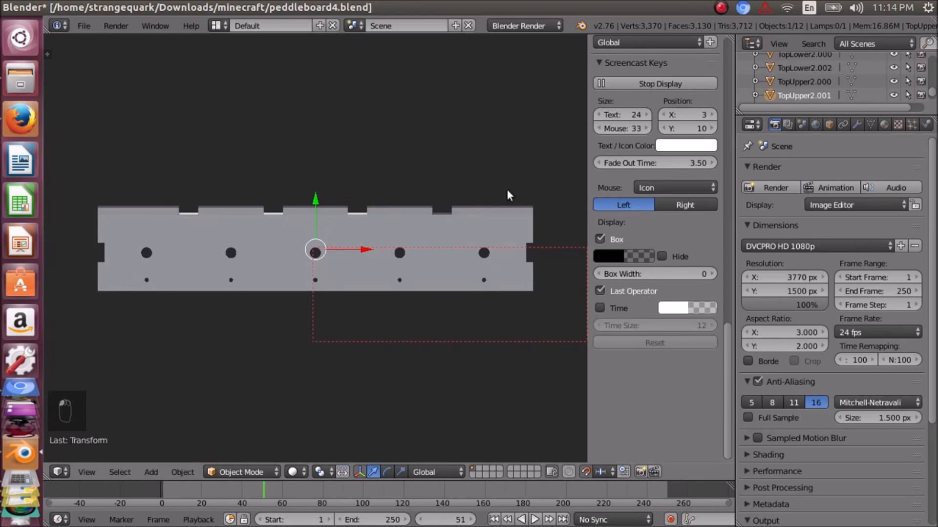
{"action": "left_click_drag", "start_coordinate": [587, 203], "coordinate": [600, 254]}
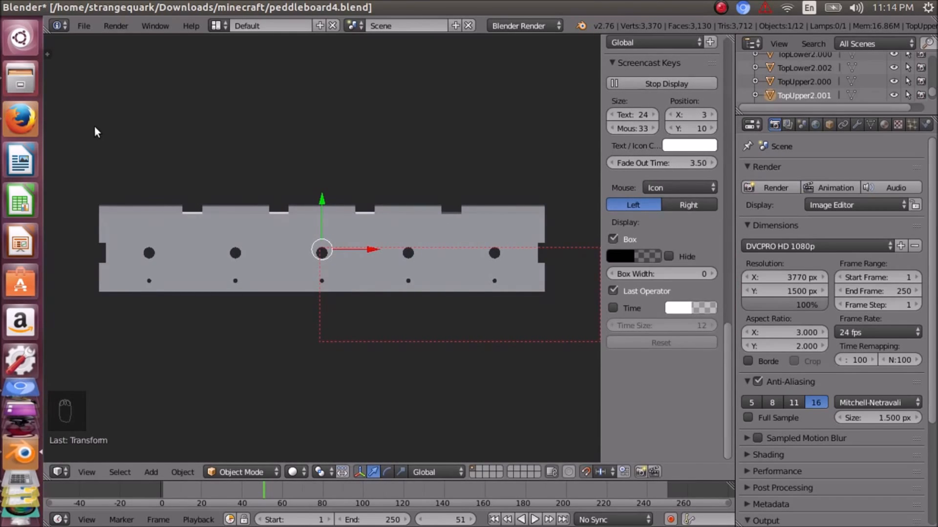
{"action": "left_click_drag", "start_coordinate": [52, 52], "coordinate": [175, 73]}
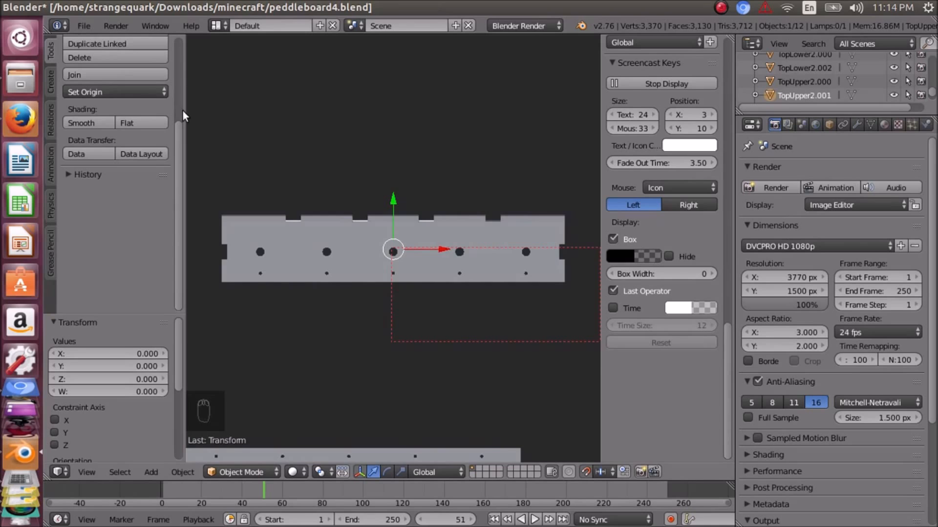
{"action": "left_click_drag", "start_coordinate": [186, 112], "coordinate": [46, 137]}
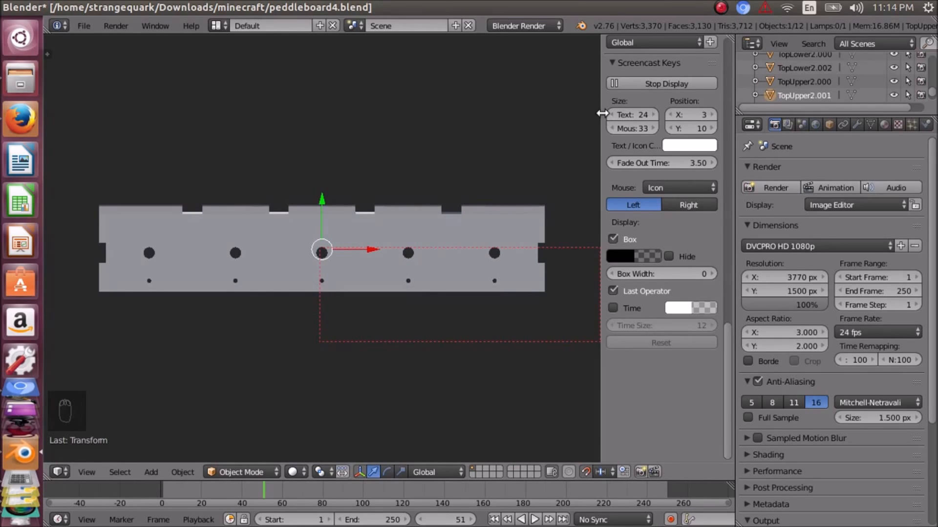
Collapse the properties sidebar and adjust the top view until the copied panel fits the widened viewport.
{"action": "left_click_drag", "start_coordinate": [602, 113], "coordinate": [763, 186]}
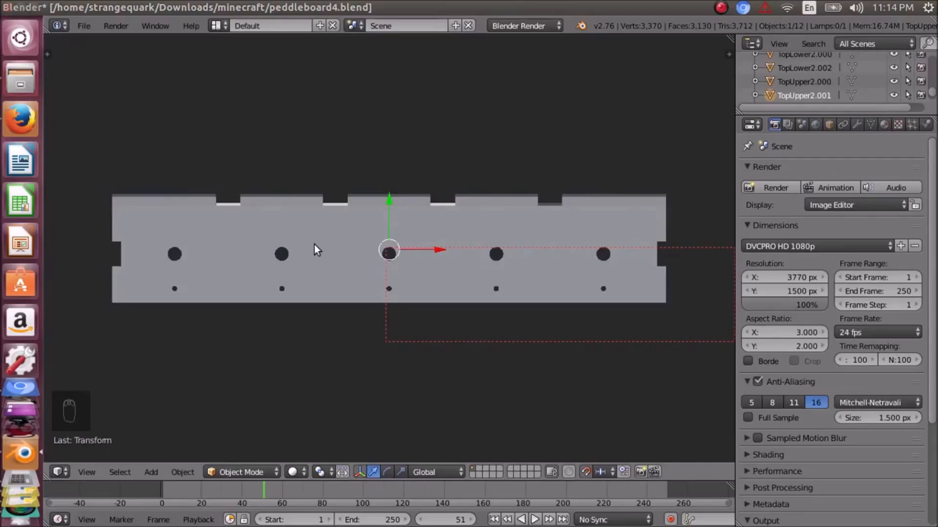
{"action": "scroll", "coordinate": [332, 236], "scroll_direction": "down", "scroll_amount": 1}
{"action": "scroll", "coordinate": [332, 235], "scroll_direction": "up", "scroll_amount": 3}
{"action": "scroll", "coordinate": [333, 237], "scroll_direction": "down", "scroll_amount": 3}
{"action": "scroll", "coordinate": [333, 236], "scroll_direction": "up", "scroll_amount": 4}
{"action": "scroll", "coordinate": [334, 237], "scroll_direction": "down", "scroll_amount": 4}
{"action": "scroll", "coordinate": [334, 237], "scroll_direction": "up", "scroll_amount": 5}
{"action": "scroll", "coordinate": [335, 238], "scroll_direction": "down", "scroll_amount": 3}
{"action": "scroll", "coordinate": [336, 239], "scroll_direction": "down", "scroll_amount": 3}
{"action": "scroll", "coordinate": [335, 239], "scroll_direction": "up", "scroll_amount": 5}
{"action": "scroll", "coordinate": [335, 240], "scroll_direction": "down", "scroll_amount": 3}
{"action": "scroll", "coordinate": [335, 243], "scroll_direction": "up", "scroll_amount": 1}
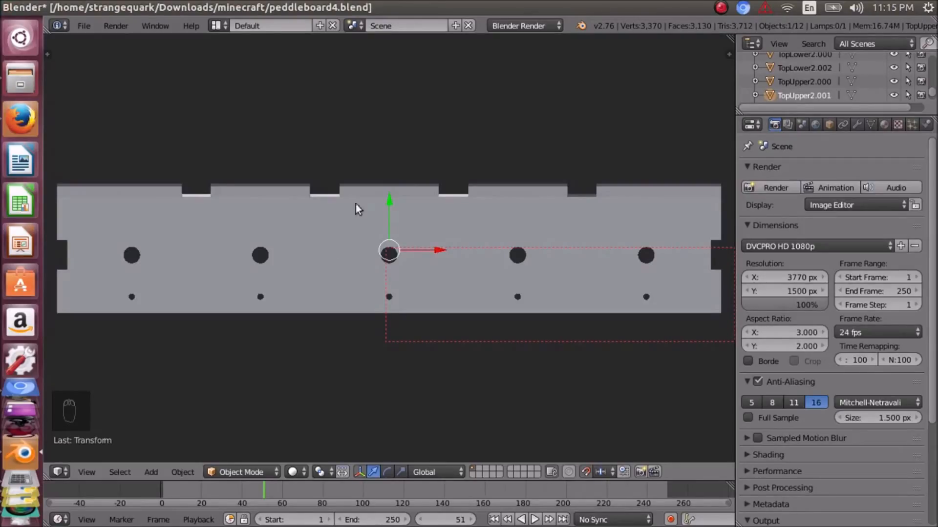
{"action": "scroll", "coordinate": [300, 215], "scroll_direction": "down", "scroll_amount": 3}
{"action": "scroll", "coordinate": [221, 216], "scroll_direction": "up", "scroll_amount": 5}
{"action": "scroll", "coordinate": [222, 216], "scroll_direction": "down", "scroll_amount": 2}
{"action": "scroll", "coordinate": [222, 216], "scroll_direction": "down", "scroll_amount": 2}
{"action": "scroll", "coordinate": [221, 216], "scroll_direction": "up", "scroll_amount": 2}
{"action": "scroll", "coordinate": [257, 216], "scroll_direction": "up", "scroll_amount": 3, "text": "shift"}
{"action": "scroll", "coordinate": [256, 215], "scroll_direction": "down", "scroll_amount": 2, "text": "shift"}
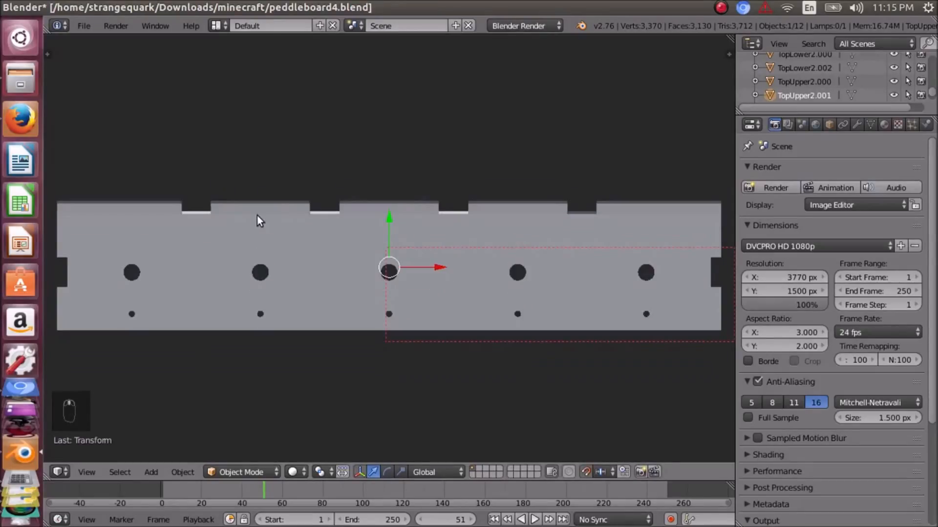
Undo the last vertical resolution change and frame the selected panel in the 3D view.
{"action": "key", "text": "ctrl+z"}
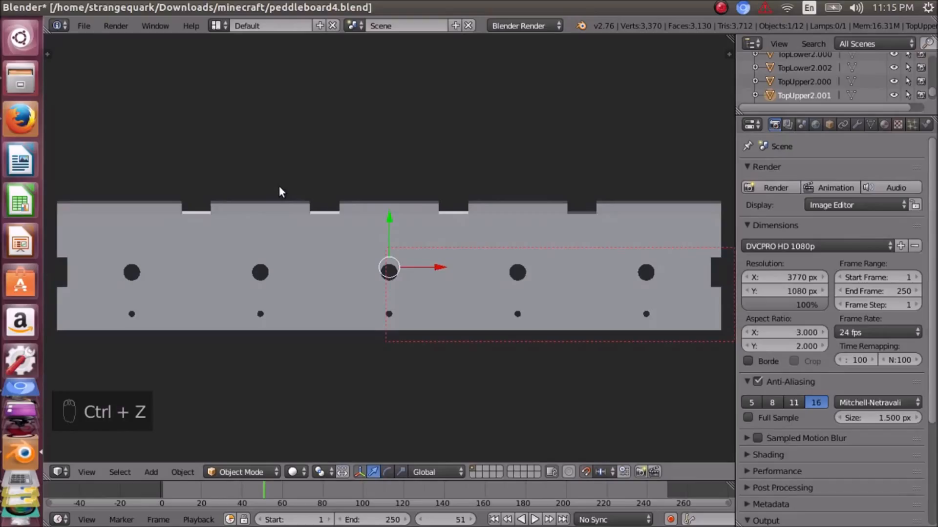
{"action": "key", "text": "KP_Decimal"}
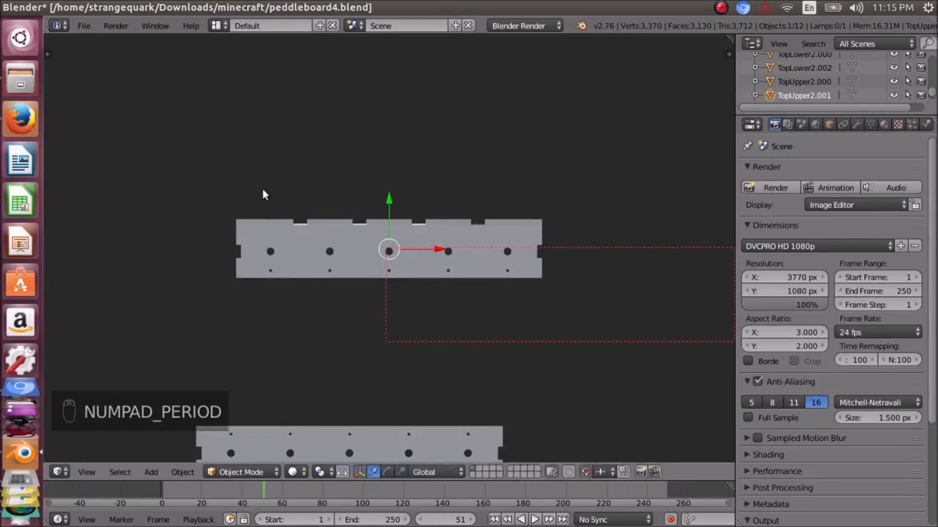
{"action": "scroll", "coordinate": [283, 209], "scroll_direction": "up", "scroll_amount": 3}
{"action": "scroll", "coordinate": [282, 215], "scroll_direction": "up", "scroll_amount": 2}
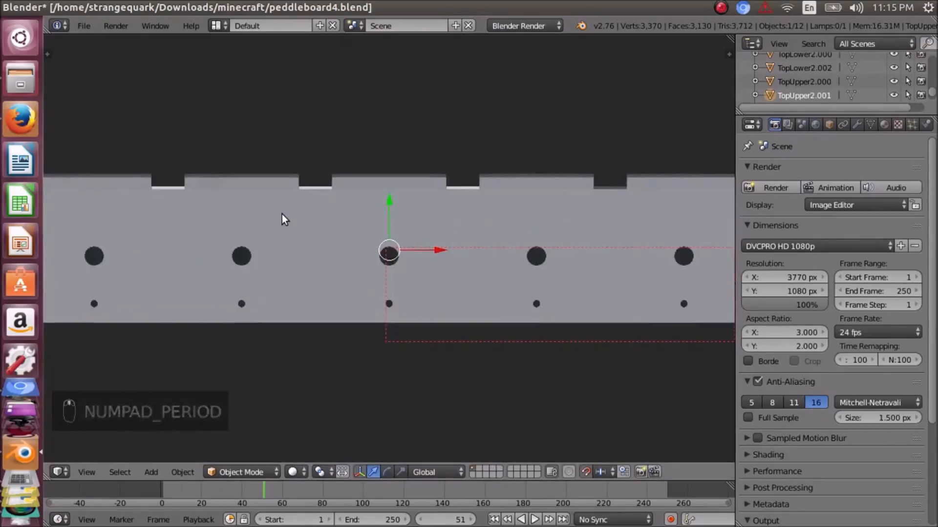
Compare neighbouring zoom levels to examine how closely the panel can fill the viewport's width.
{"action": "scroll", "coordinate": [283, 214], "scroll_direction": "down", "scroll_amount": 1}
{"action": "scroll", "coordinate": [282, 215], "scroll_direction": "up", "scroll_amount": 1}
{"action": "scroll", "coordinate": [282, 215], "scroll_direction": "down", "scroll_amount": 1}
{"action": "scroll", "coordinate": [282, 215], "scroll_direction": "up", "scroll_amount": 1}
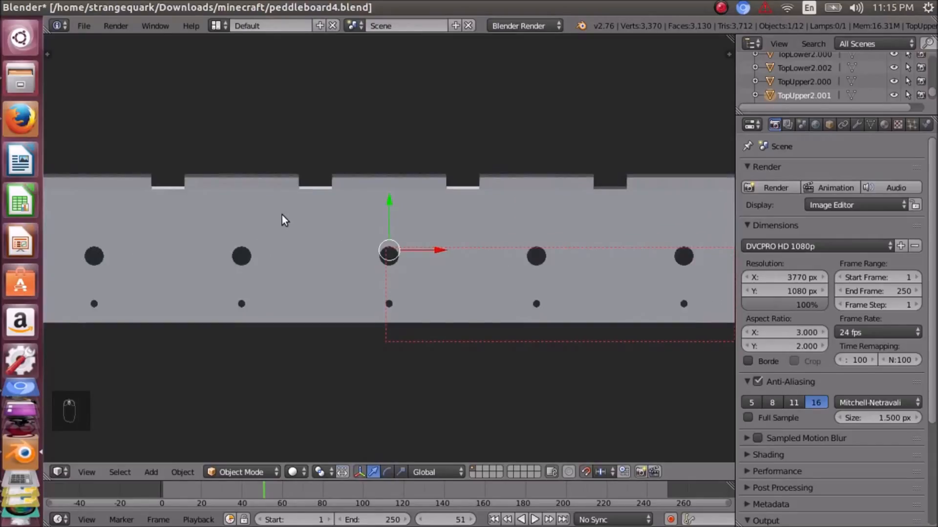
{"action": "scroll", "coordinate": [282, 215], "scroll_direction": "down", "scroll_amount": 1}
{"action": "scroll", "coordinate": [283, 214], "scroll_direction": "up", "scroll_amount": 1}
{"action": "scroll", "coordinate": [282, 215], "scroll_direction": "down", "scroll_amount": 1}
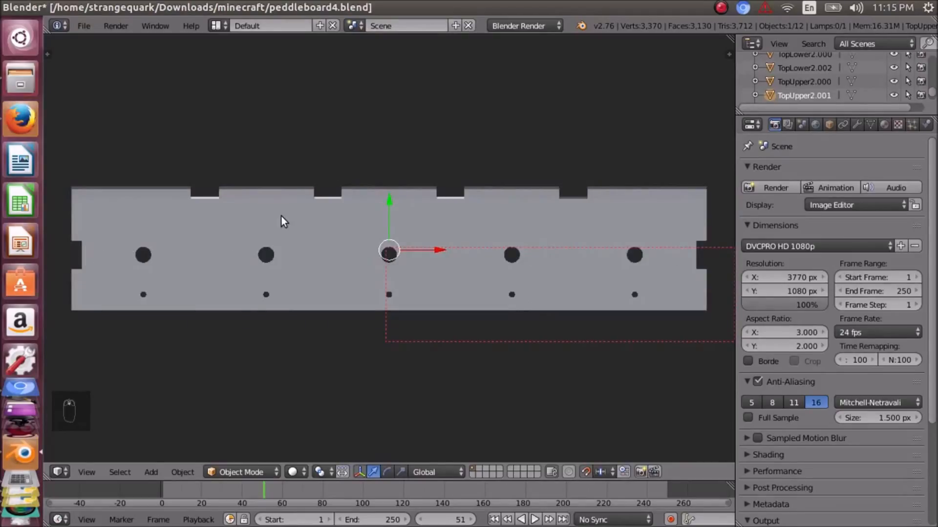
{"action": "scroll", "coordinate": [282, 216], "scroll_direction": "up", "scroll_amount": 1}
{"action": "scroll", "coordinate": [281, 216], "scroll_direction": "down", "scroll_amount": 1}
{"action": "scroll", "coordinate": [282, 222], "scroll_direction": "up", "scroll_amount": 1}
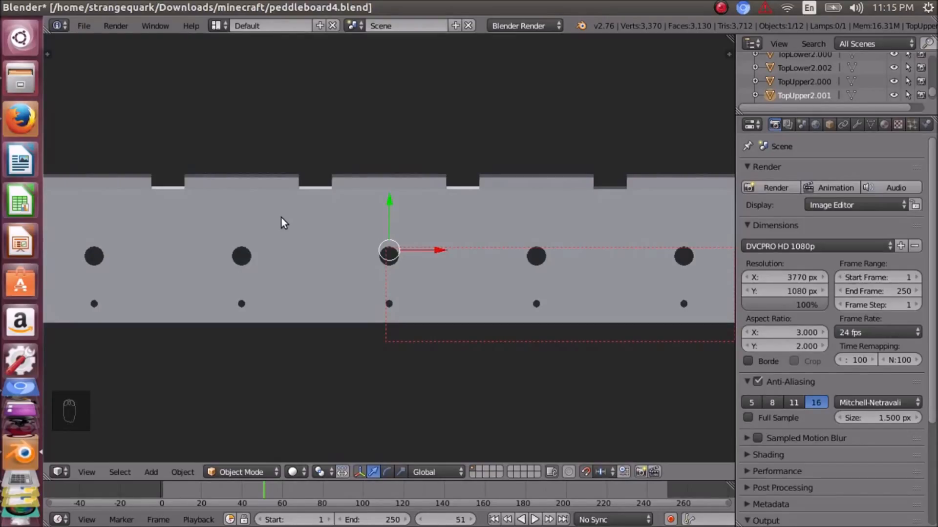
Use Fly Navigation to back the view away until the whole panel fits across the viewport.
{"action": "key", "text": "shift+f"}
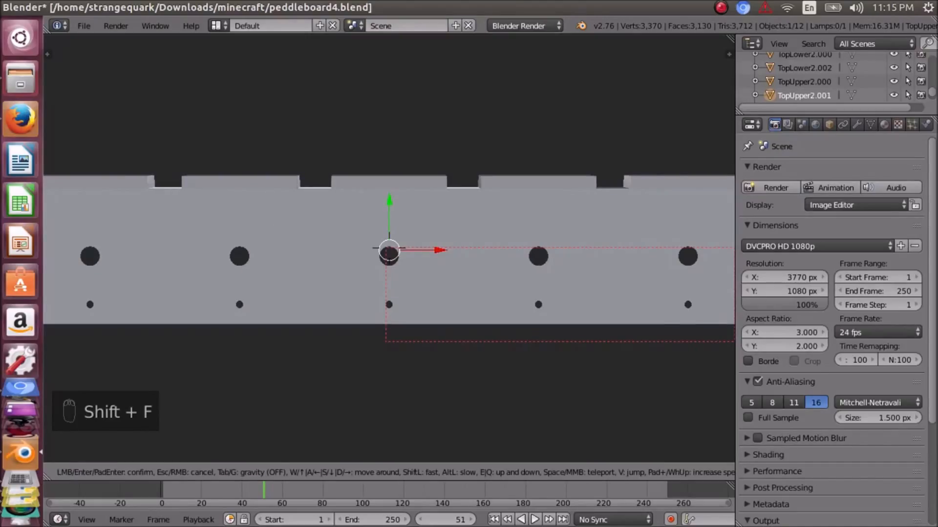
{"action": "key", "text": "s"}
{"action": "key", "text": "w"}
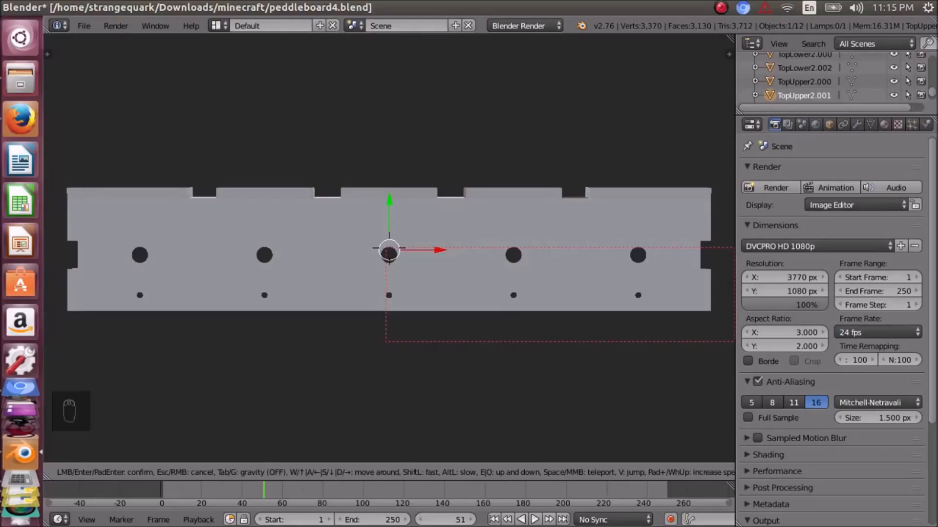
{"action": "left_click", "coordinate": [389, 252]}
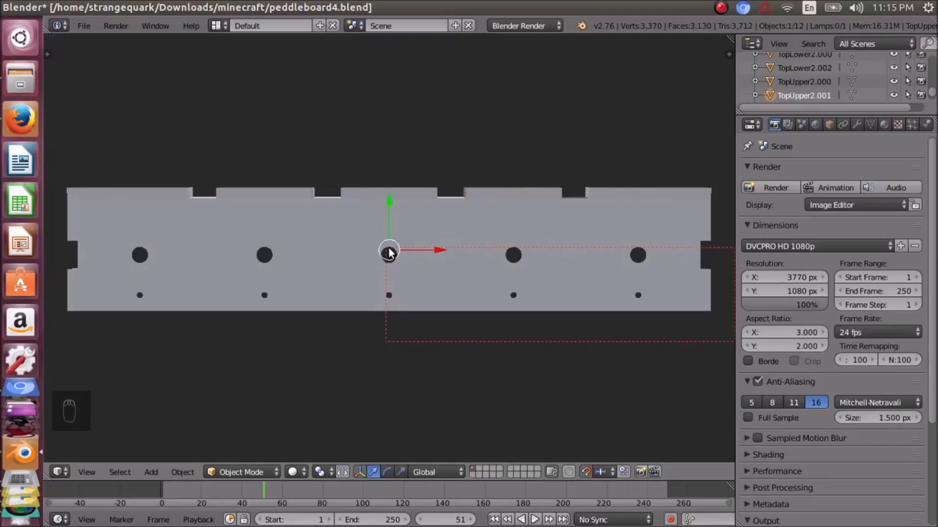
Set the top view and apply a zoom border drawn tightly around the panel's outline.
{"action": "key", "text": "KP_7"}
{"action": "key", "text": "shift+b"}
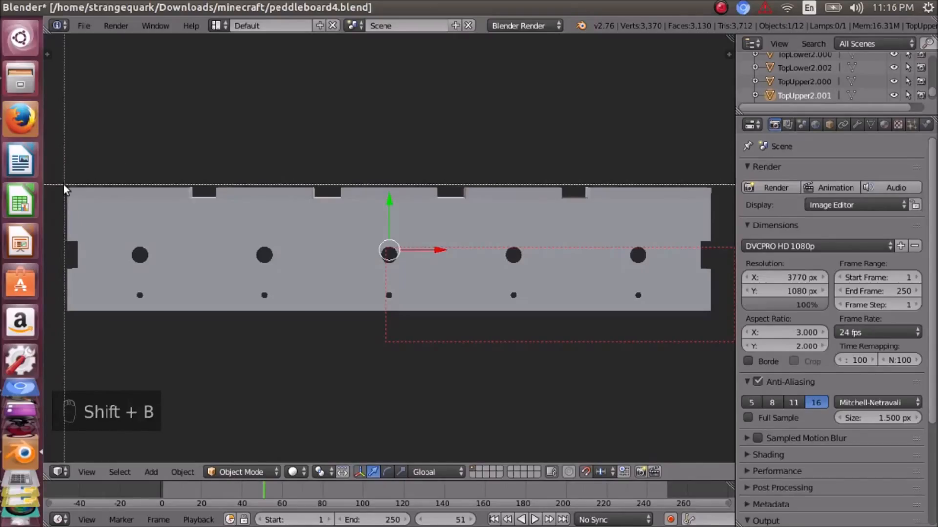
{"action": "left_click_drag", "start_coordinate": [64, 185], "coordinate": [712, 314]}
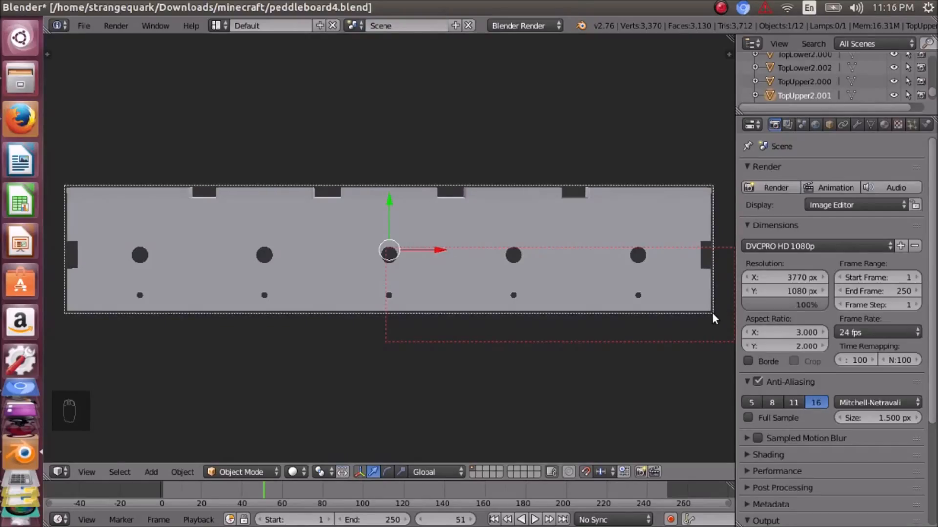
{"action": "left_click_drag", "start_coordinate": [712, 312], "coordinate": [712, 313]}
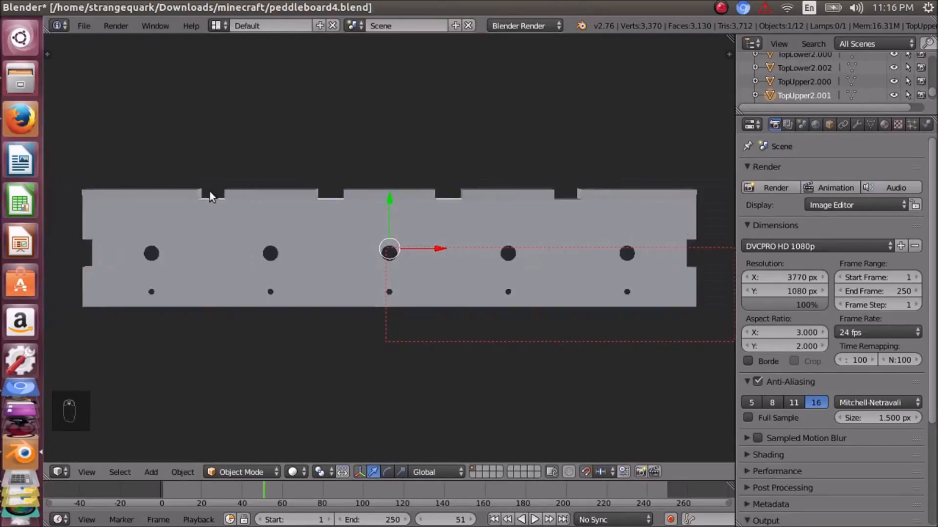
Apply a second zoom border around the panel's edges and widen the 3D viewport slightly.
{"action": "key", "text": "shift+b"}
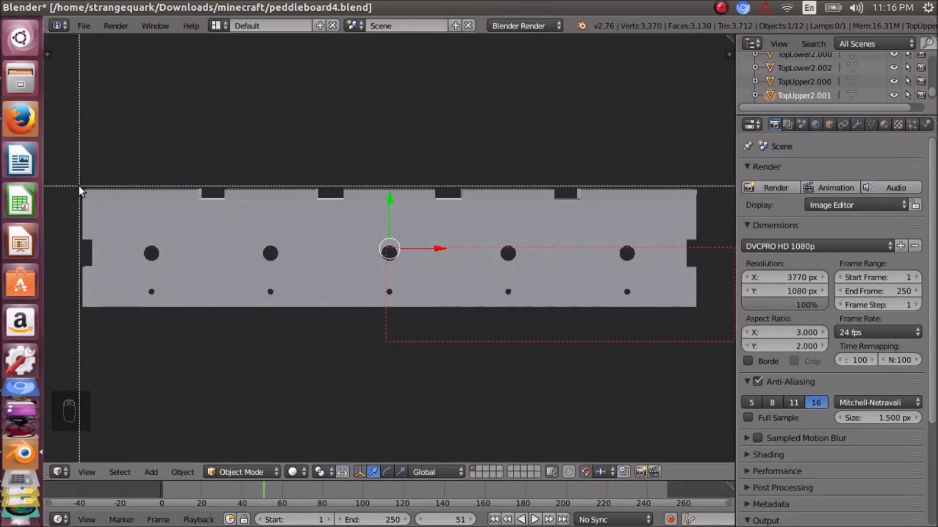
{"action": "left_click_drag", "start_coordinate": [78, 187], "coordinate": [697, 309]}
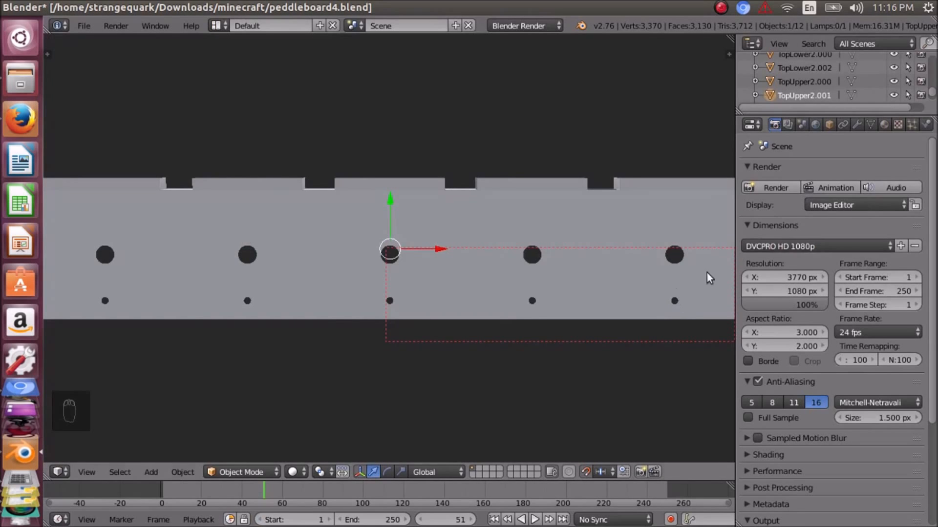
{"action": "left_click_drag", "start_coordinate": [732, 256], "coordinate": [736, 295]}
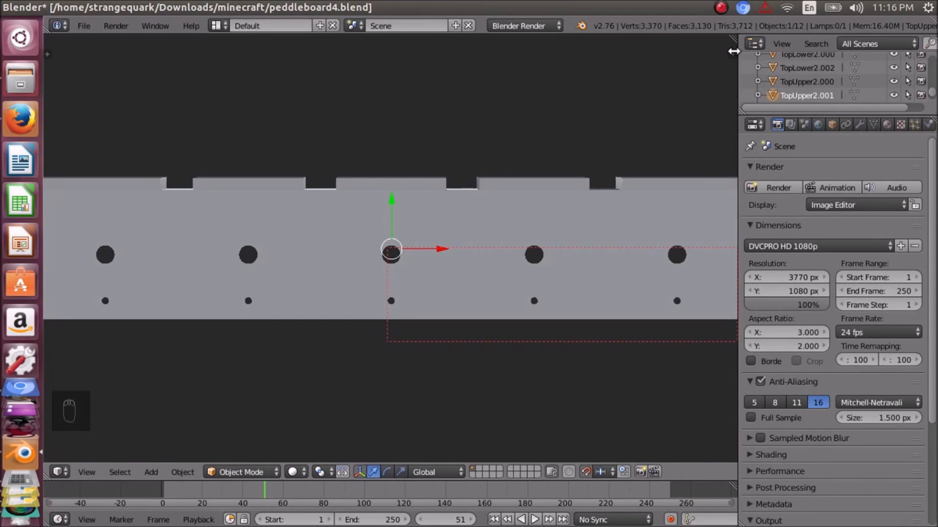
Reopen the properties sidebar and toggle Only Render off and back on in the Display settings.
{"action": "key", "text": "n"}
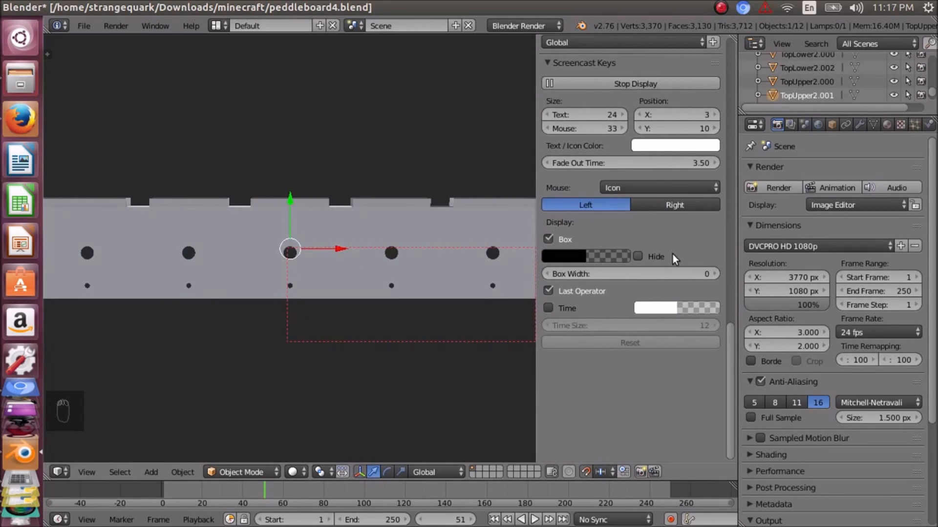
{"action": "scroll", "coordinate": [660, 301], "scroll_direction": "up", "scroll_amount": 20}
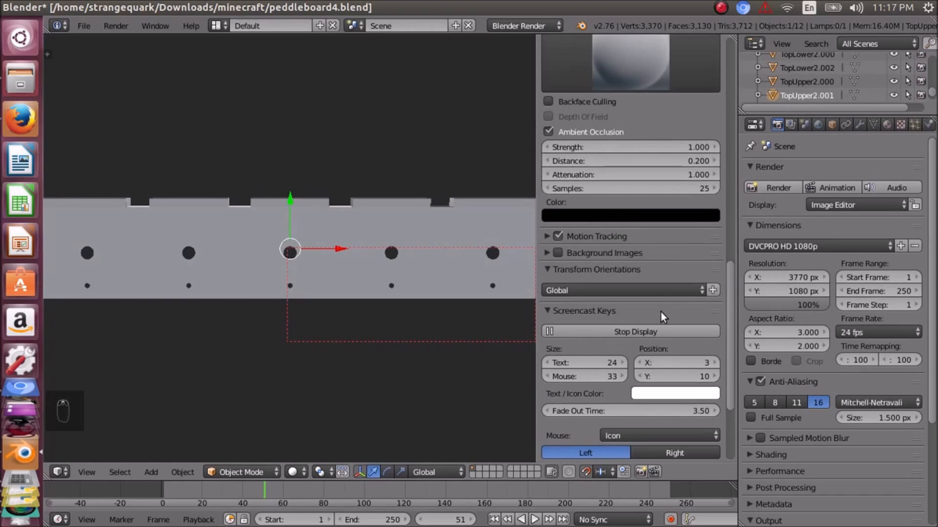
{"action": "scroll", "coordinate": [661, 312], "scroll_direction": "up", "scroll_amount": 12}
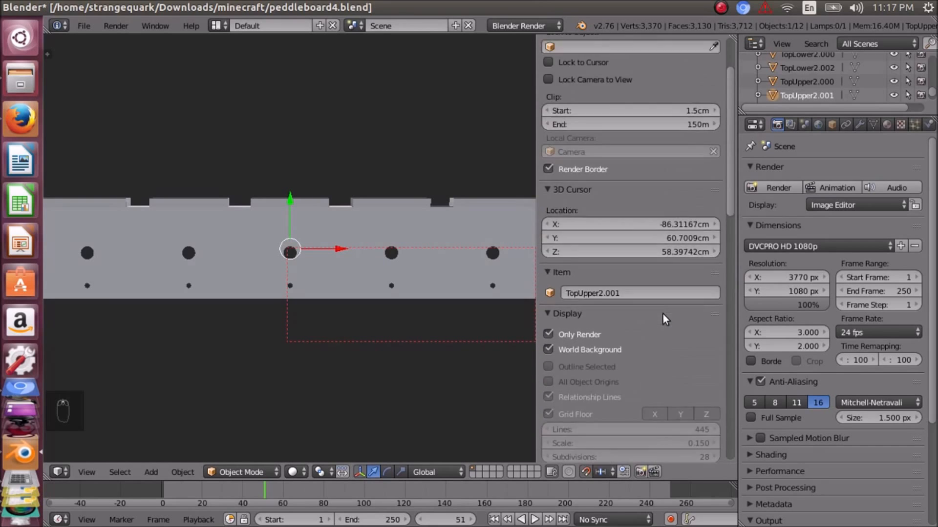
{"action": "scroll", "coordinate": [663, 315], "scroll_direction": "down", "scroll_amount": 4}
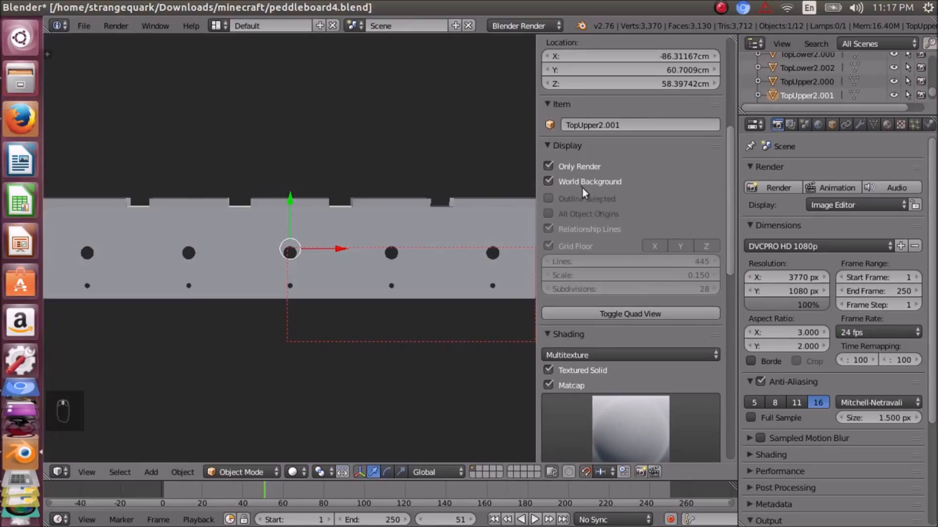
{"action": "left_click", "coordinate": [550, 166]}
{"action": "left_click", "coordinate": [553, 165]}
Create an OpenGL render image of the panel from the current top view.
{"action": "left_click", "coordinate": [154, 25]}
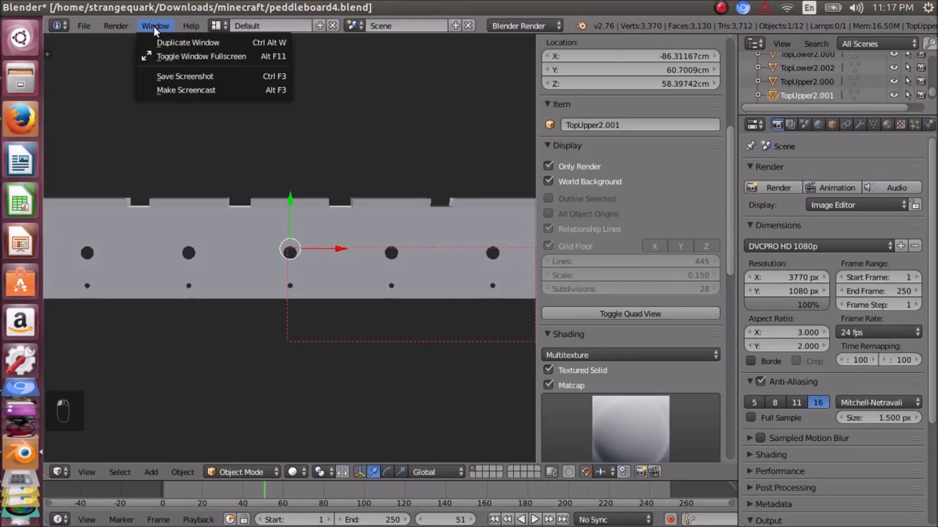
{"action": "mouse_move", "coordinate": [121, 25]}
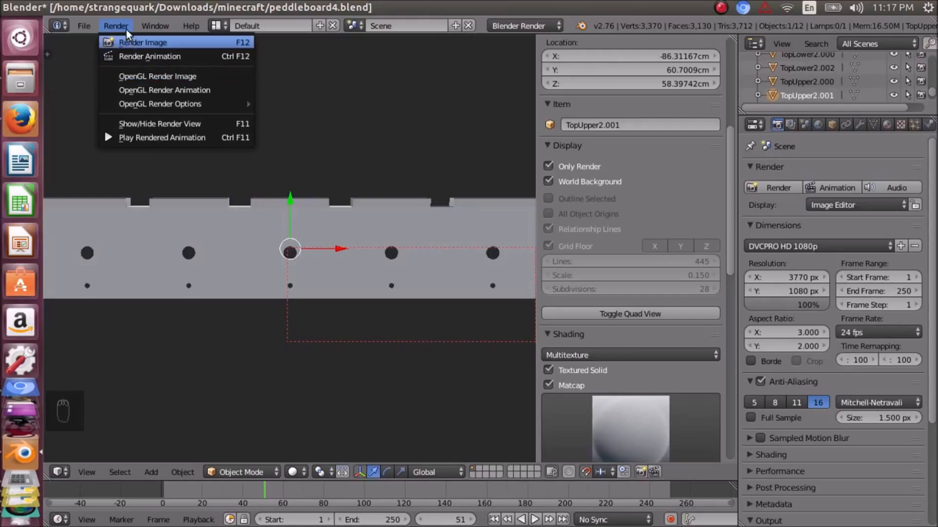
{"action": "left_click", "coordinate": [131, 28]}
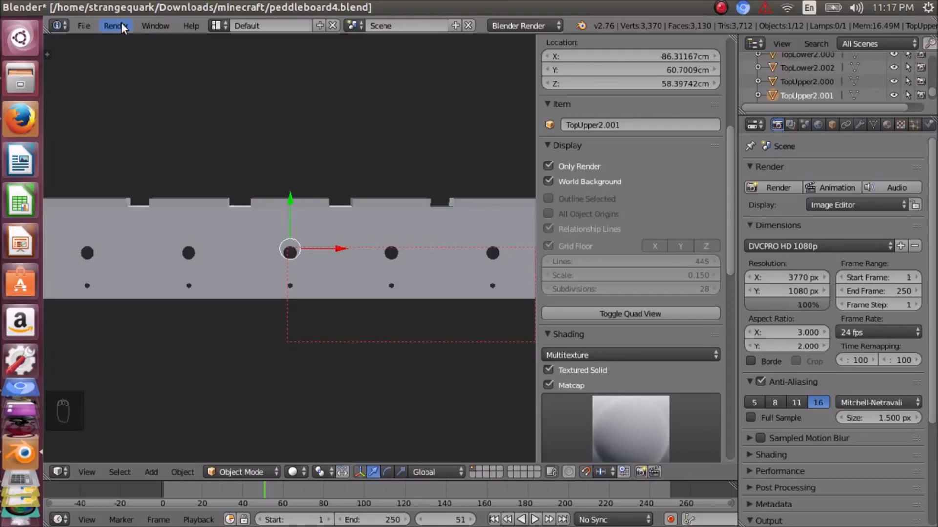
{"action": "left_click", "coordinate": [122, 23]}
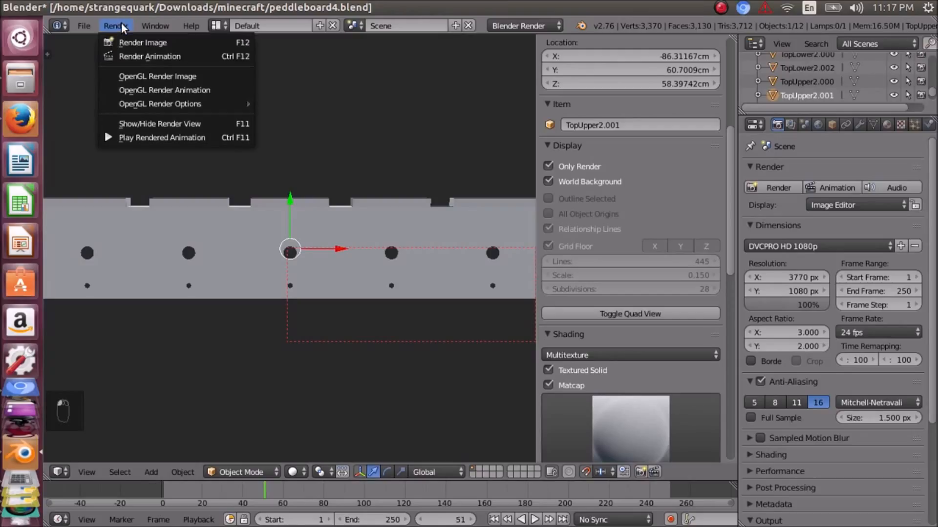
{"action": "left_click", "coordinate": [141, 77]}
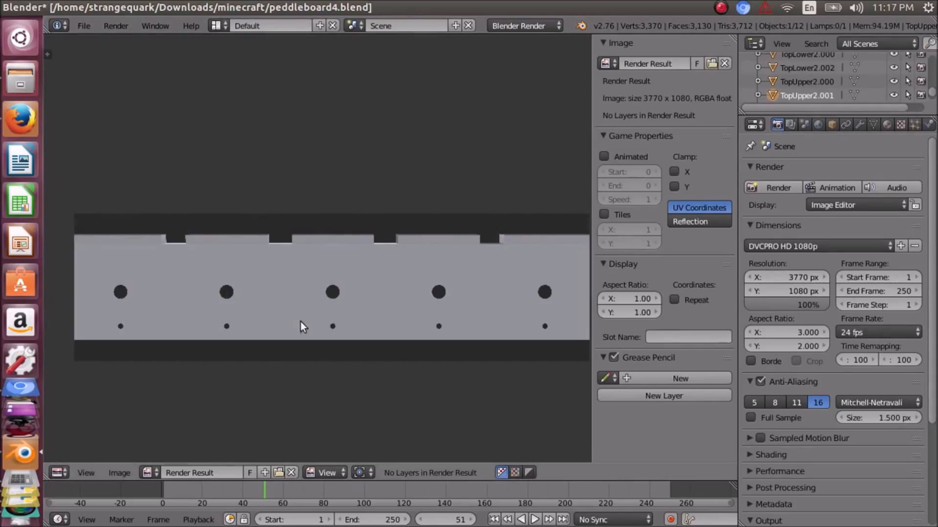
Examine the rendered panel image, checking whether its ends and edges fit inside the frame.
{"action": "scroll", "coordinate": [317, 328], "scroll_direction": "down", "scroll_amount": 2}
{"action": "scroll", "coordinate": [318, 329], "scroll_direction": "up", "scroll_amount": 2}
{"action": "scroll", "coordinate": [317, 329], "scroll_direction": "down", "scroll_amount": 1}
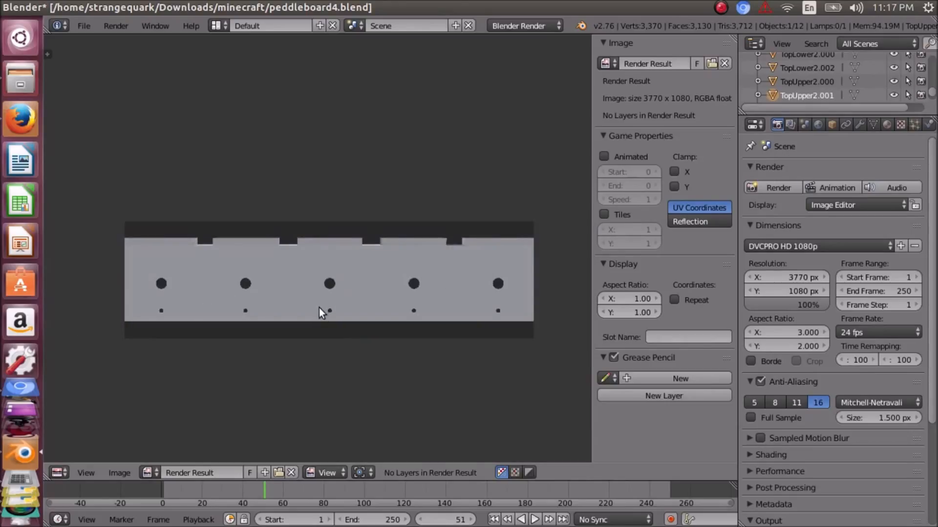
{"action": "scroll", "coordinate": [319, 308], "scroll_direction": "up", "scroll_amount": 3}
{"action": "scroll", "coordinate": [318, 309], "scroll_direction": "down", "scroll_amount": 3}
{"action": "scroll", "coordinate": [112, 272], "scroll_direction": "up", "scroll_amount": 2}
{"action": "middle_click_drag", "start_coordinate": [106, 276], "coordinate": [331, 277]}
{"action": "scroll", "coordinate": [247, 280], "scroll_direction": "up", "scroll_amount": 5}
{"action": "scroll", "coordinate": [234, 288], "scroll_direction": "up", "scroll_amount": 1}
{"action": "middle_click_drag", "start_coordinate": [200, 323], "coordinate": [375, 311]}
{"action": "scroll", "coordinate": [347, 239], "scroll_direction": "down", "scroll_amount": 7}
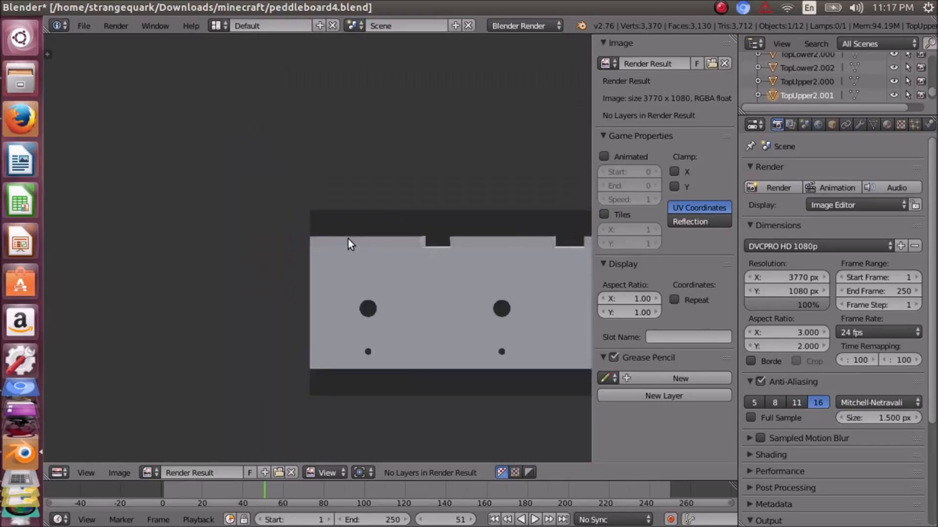
{"action": "middle_click_drag", "start_coordinate": [408, 275], "coordinate": [315, 271]}
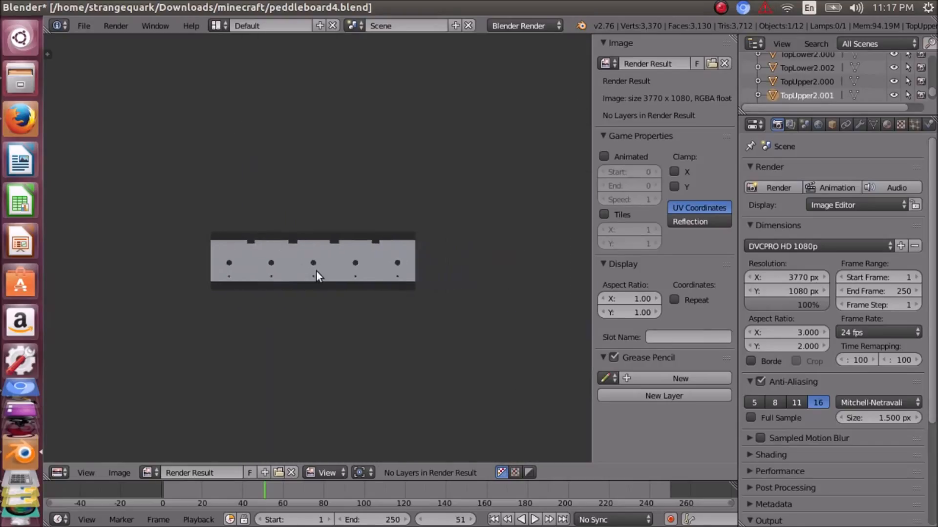
{"action": "scroll", "coordinate": [315, 271], "scroll_direction": "up", "scroll_amount": 5}
{"action": "scroll", "coordinate": [318, 276], "scroll_direction": "down", "scroll_amount": 2}
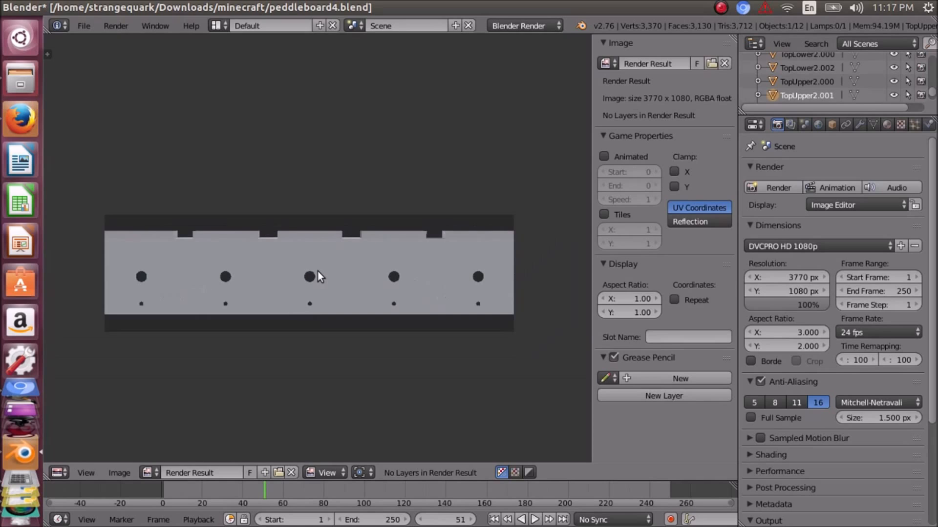
Close the render result and hide the properties sidebar to return to the wide 3D viewport.
{"action": "key", "text": "Escape"}
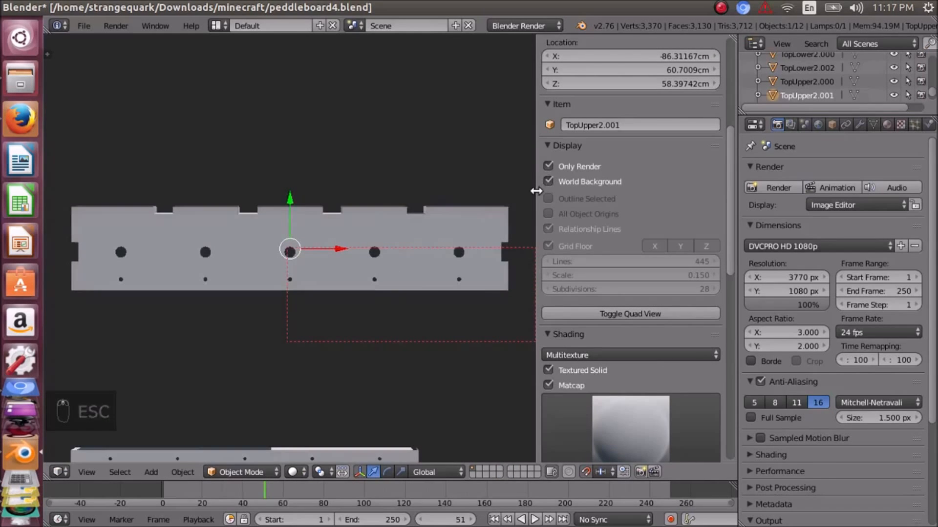
{"action": "key", "text": "n"}
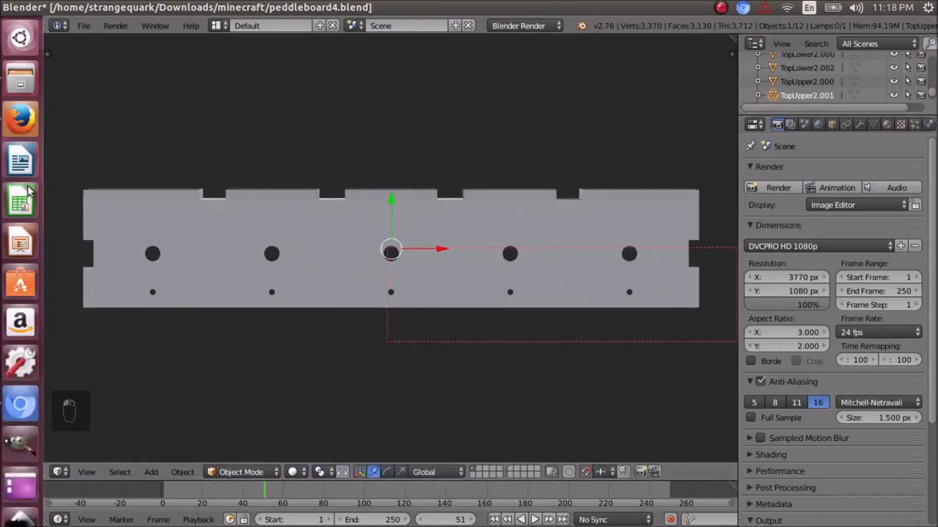
Try to fit the upper top panel in the top view with a zoom border drawn tightly around it.
{"action": "key", "text": "shift+b"}
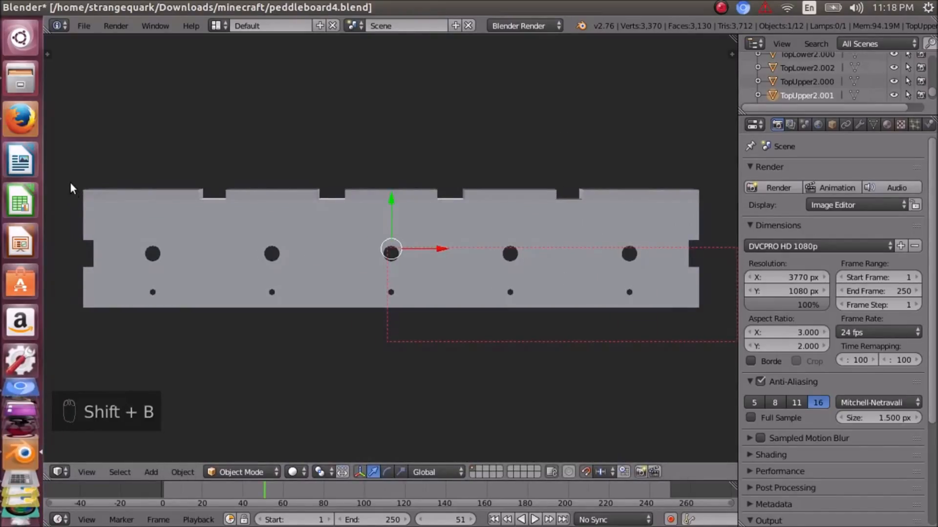
{"action": "key", "text": "shift+b"}
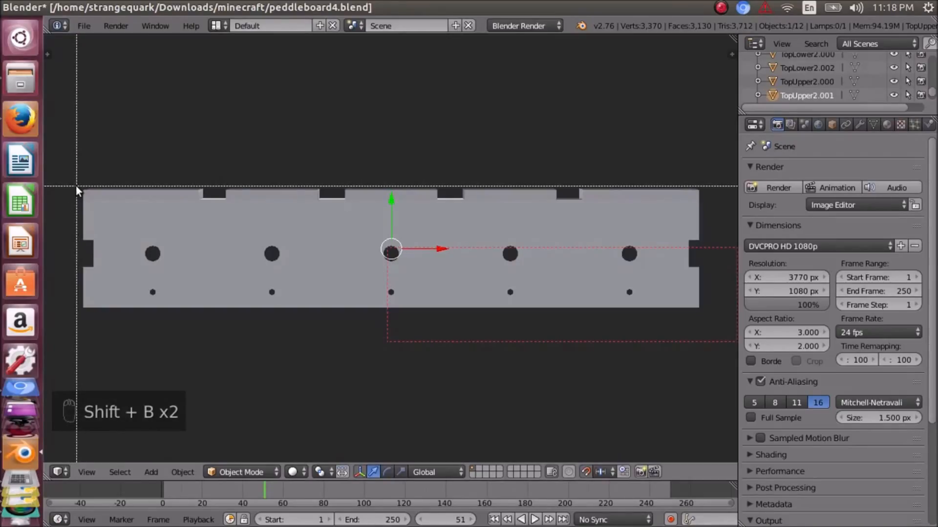
{"action": "left_click_drag", "start_coordinate": [77, 187], "coordinate": [702, 310]}
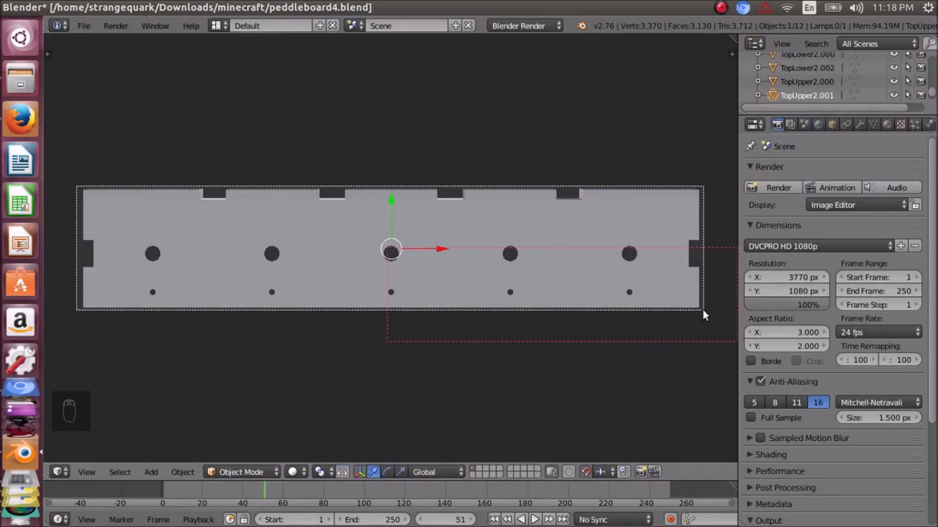
{"action": "left_click_drag", "start_coordinate": [702, 310], "coordinate": [704, 309]}
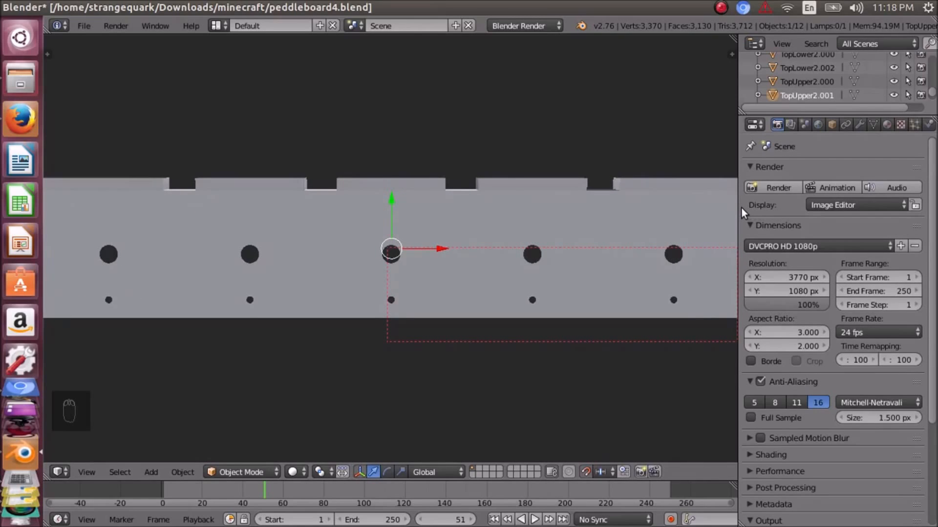
Widen the properties area slightly and zoom the top view to a looser border enclosing the whole panel.
{"action": "left_click_drag", "start_coordinate": [736, 223], "coordinate": [728, 241]}
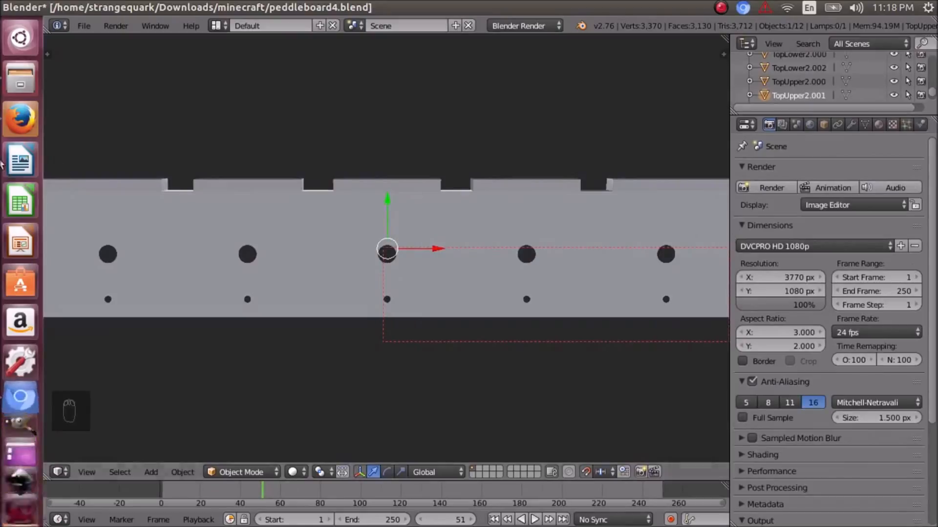
{"action": "scroll", "coordinate": [108, 204], "scroll_direction": "down", "scroll_amount": 1}
{"action": "scroll", "coordinate": [77, 211], "scroll_direction": "down", "scroll_amount": 3}
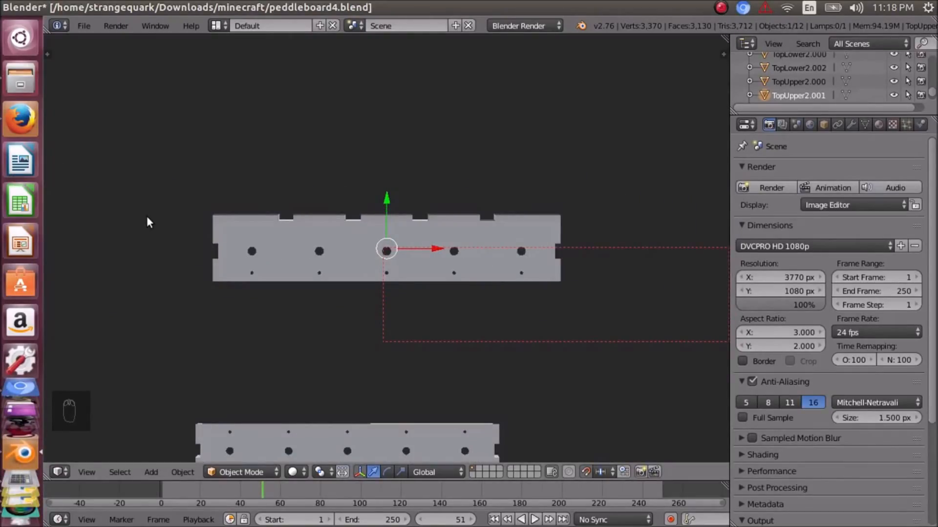
{"action": "key", "text": "shift+b"}
{"action": "left_click_drag", "start_coordinate": [198, 203], "coordinate": [571, 298]}
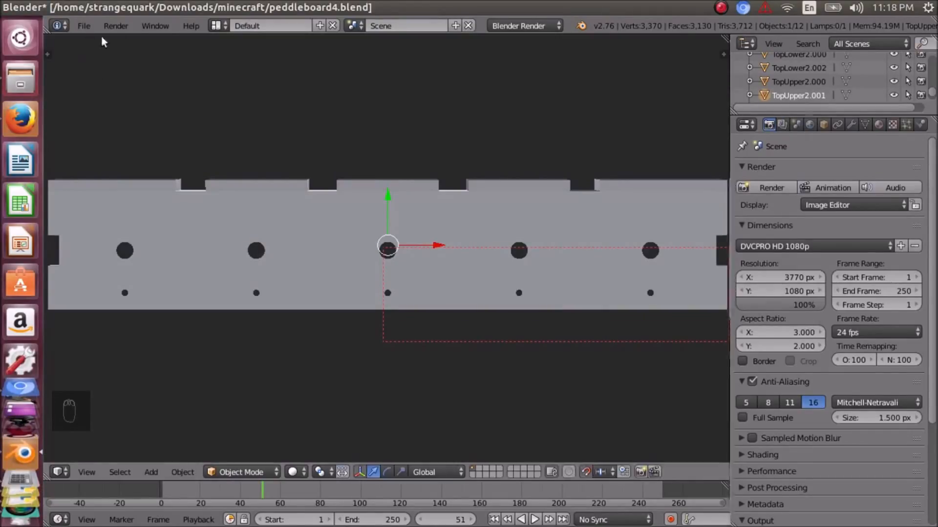
Create an OpenGL render image of the refitted panel view.
{"action": "left_click", "coordinate": [129, 27]}
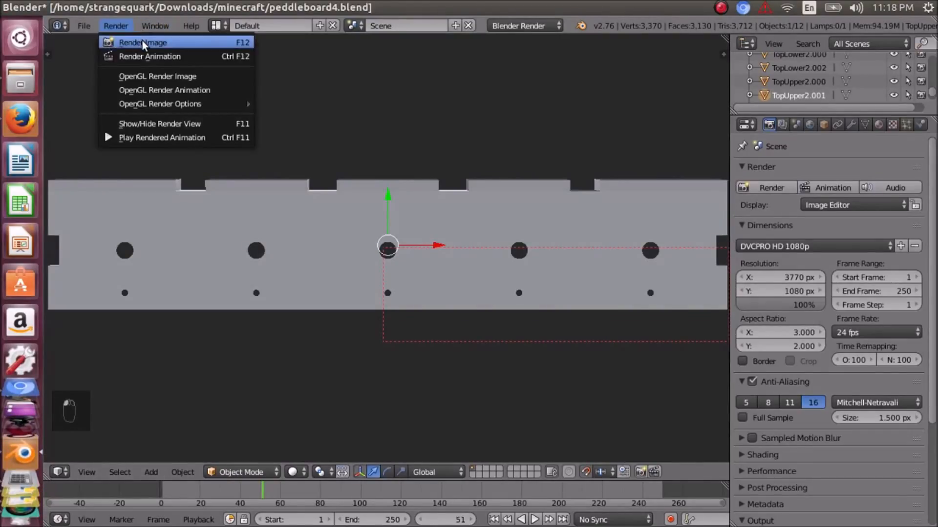
{"action": "left_click", "coordinate": [168, 77]}
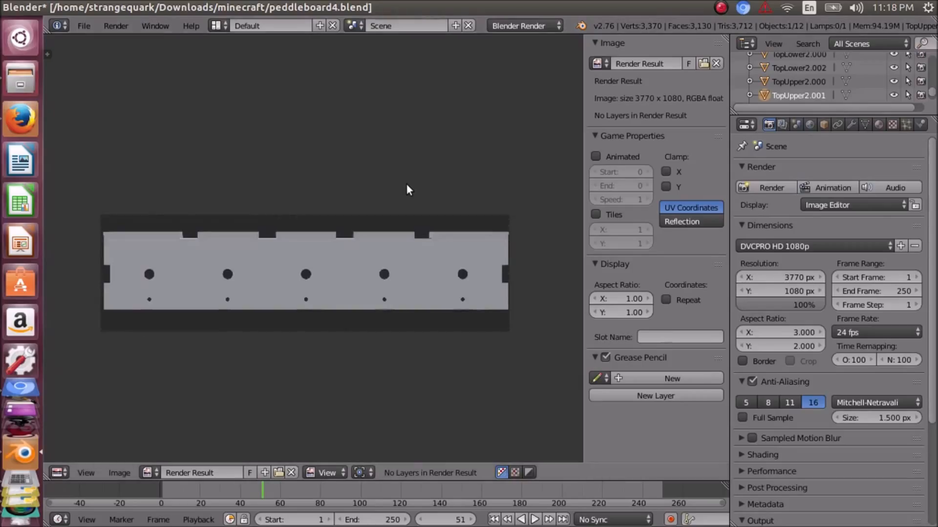
Examine the rendered panel from end to end for margins and perspective distortion at its edges and notches, and close the render result.
{"action": "scroll", "coordinate": [429, 247], "scroll_direction": "up", "scroll_amount": 6}
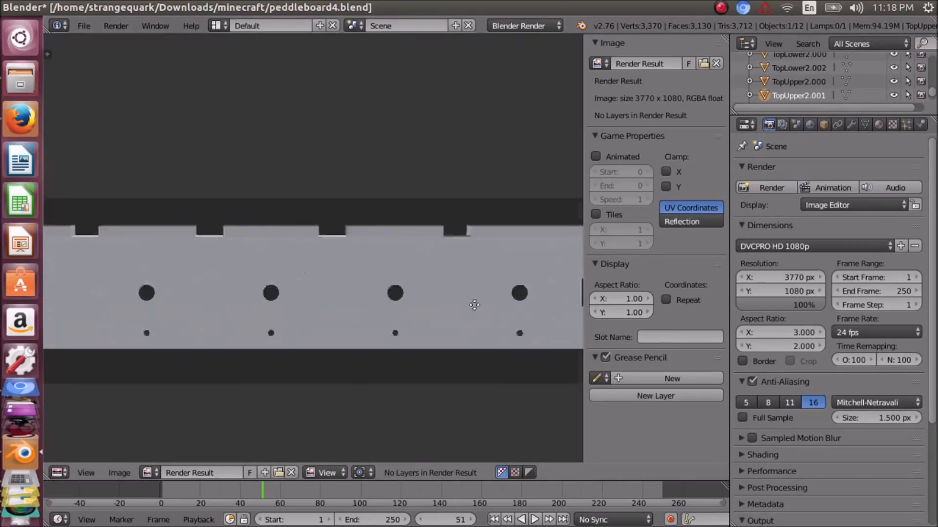
{"action": "scroll", "coordinate": [376, 288], "scroll_direction": "up", "scroll_amount": 1}
{"action": "middle_click_drag", "start_coordinate": [376, 287], "coordinate": [187, 287]}
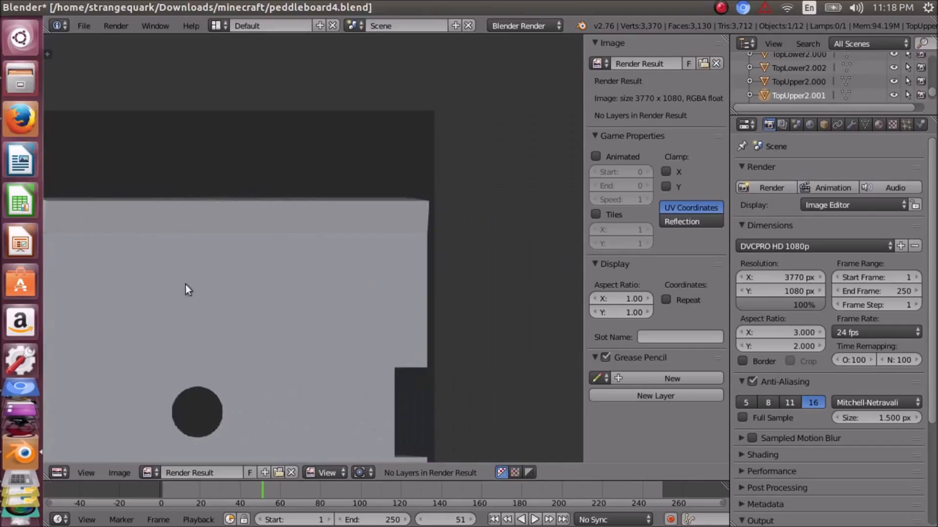
{"action": "scroll", "coordinate": [402, 227], "scroll_direction": "up", "scroll_amount": 1}
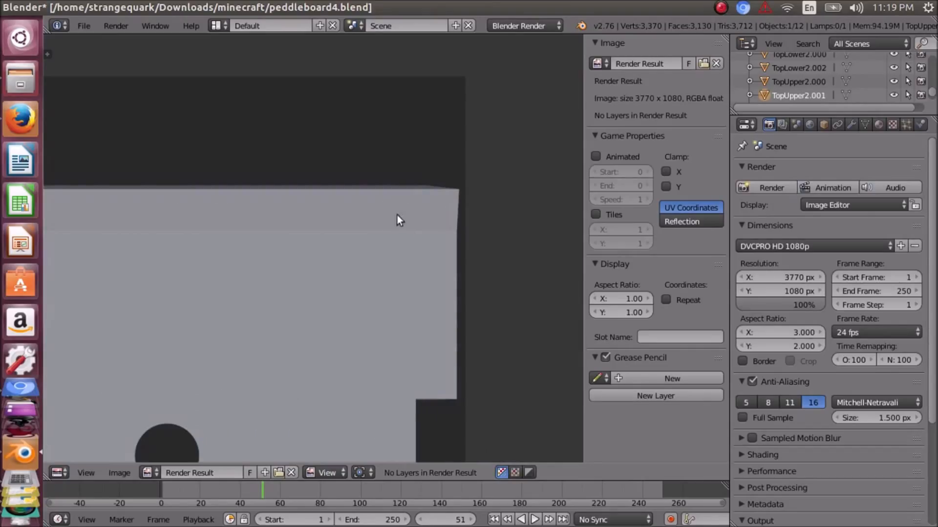
{"action": "scroll", "coordinate": [406, 292], "scroll_direction": "down", "scroll_amount": 2}
{"action": "middle_click_drag", "start_coordinate": [341, 313], "coordinate": [560, 316]}
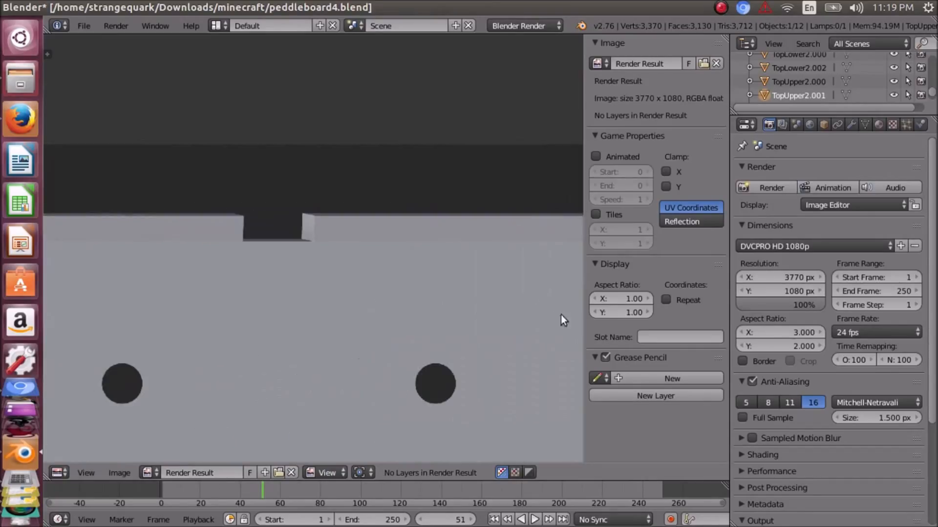
{"action": "middle_click_drag", "start_coordinate": [204, 297], "coordinate": [450, 280]}
{"action": "middle_click_drag", "start_coordinate": [215, 278], "coordinate": [409, 265]}
{"action": "middle_click_drag", "start_coordinate": [182, 262], "coordinate": [289, 268]}
{"action": "middle_click_drag", "start_coordinate": [66, 269], "coordinate": [252, 258]}
{"action": "middle_click_drag", "start_coordinate": [87, 273], "coordinate": [209, 270]}
{"action": "middle_click_drag", "start_coordinate": [85, 279], "coordinate": [220, 274]}
{"action": "scroll", "coordinate": [187, 273], "scroll_direction": "down", "scroll_amount": 2}
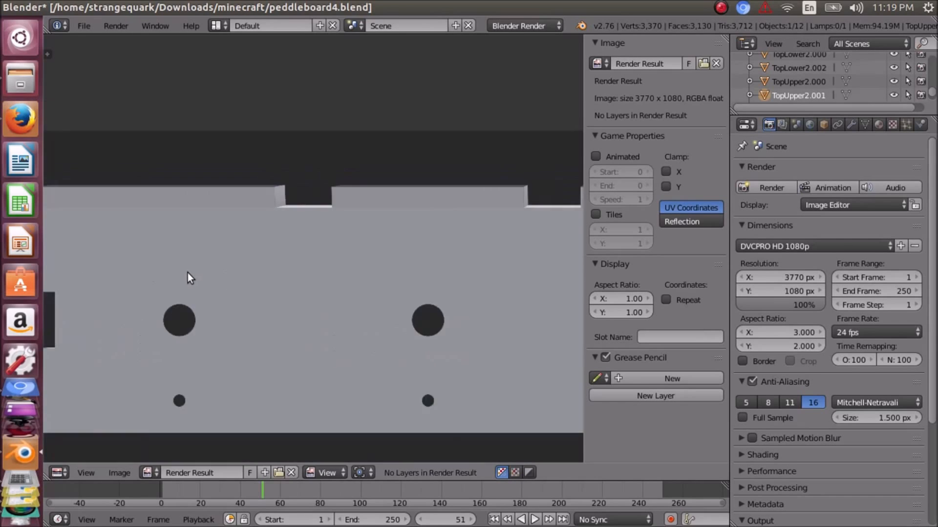
{"action": "scroll", "coordinate": [186, 273], "scroll_direction": "down", "scroll_amount": 2}
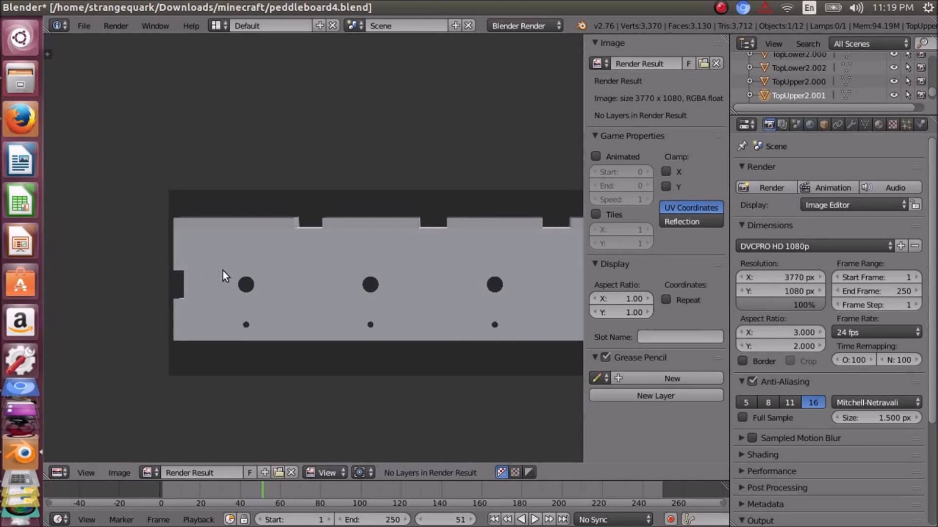
{"action": "key", "text": "Escape"}
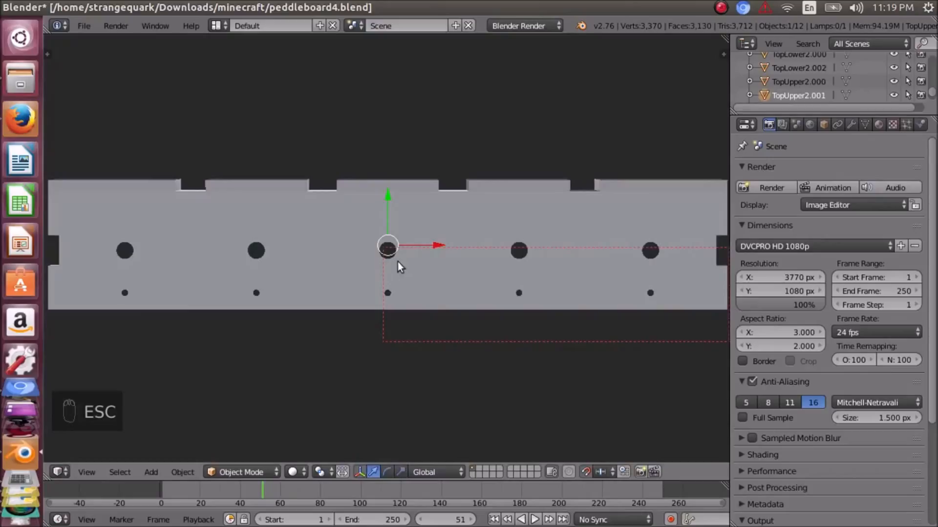
Switch the panel's top view to orthographic projection and create a new OpenGL render image from it.
{"action": "key", "text": "KP_5"}
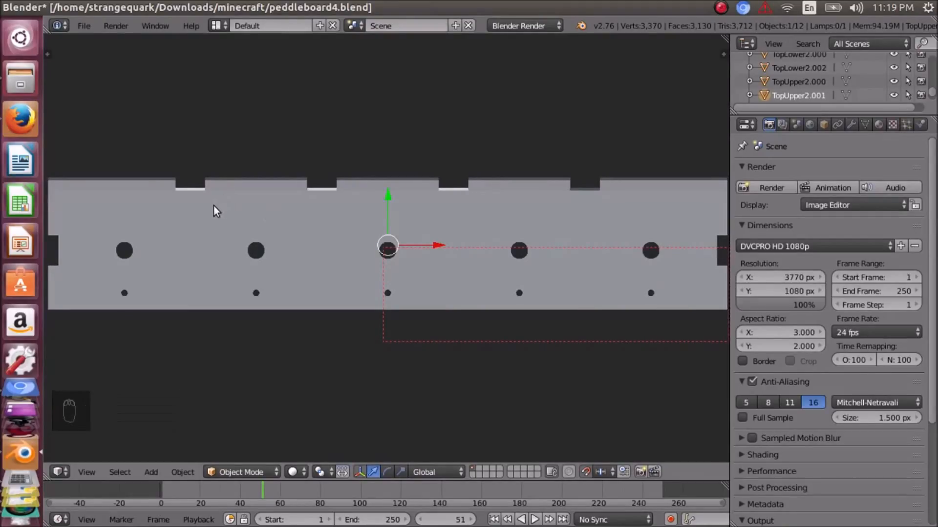
{"action": "left_click", "coordinate": [123, 27]}
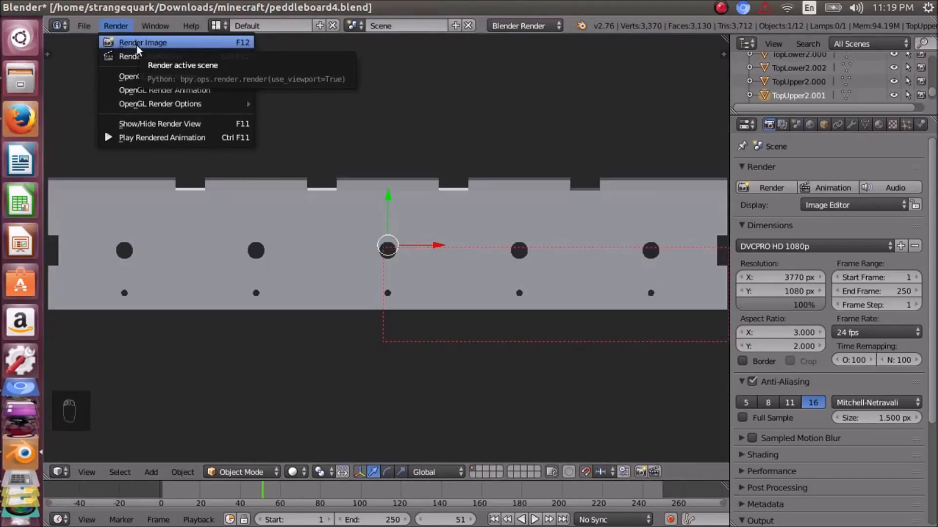
{"action": "left_click", "coordinate": [138, 78]}
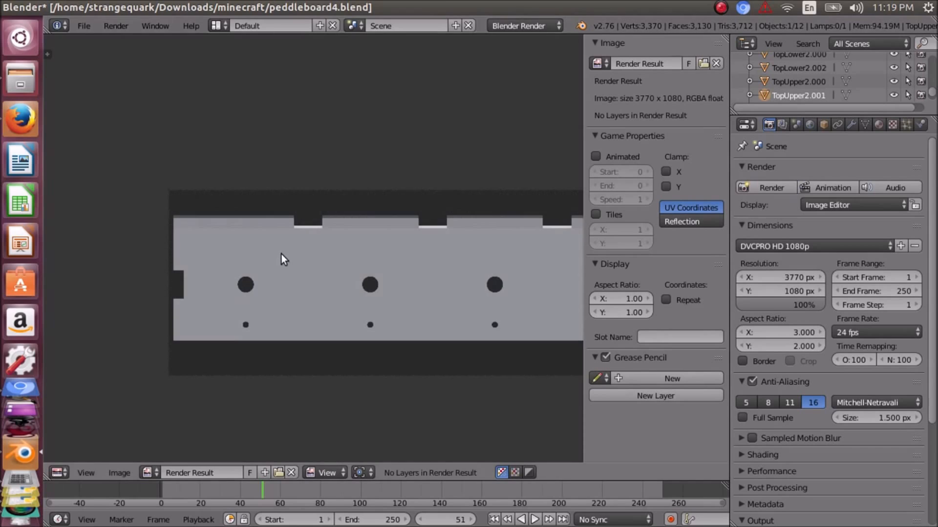
Examine the orthographic render's notches, holes and left-end corner up close for straight edges and enough margin.
{"action": "middle_click_drag", "start_coordinate": [301, 257], "coordinate": [179, 220]}
{"action": "middle_click_drag", "start_coordinate": [409, 240], "coordinate": [209, 241]}
{"action": "scroll", "coordinate": [349, 254], "scroll_direction": "up", "scroll_amount": 3}
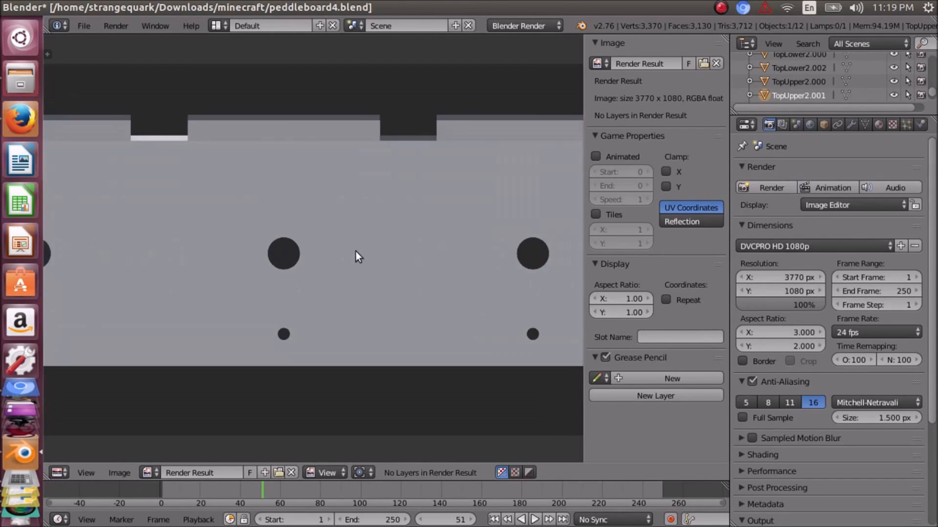
{"action": "middle_click_drag", "start_coordinate": [285, 250], "coordinate": [383, 237]}
{"action": "middle_click_drag", "start_coordinate": [163, 230], "coordinate": [383, 242]}
{"action": "scroll", "coordinate": [92, 260], "scroll_direction": "up", "scroll_amount": 1}
{"action": "middle_click_drag", "start_coordinate": [92, 260], "coordinate": [309, 271]}
{"action": "scroll", "coordinate": [155, 248], "scroll_direction": "down", "scroll_amount": 3}
{"action": "middle_click_drag", "start_coordinate": [218, 260], "coordinate": [233, 264]}
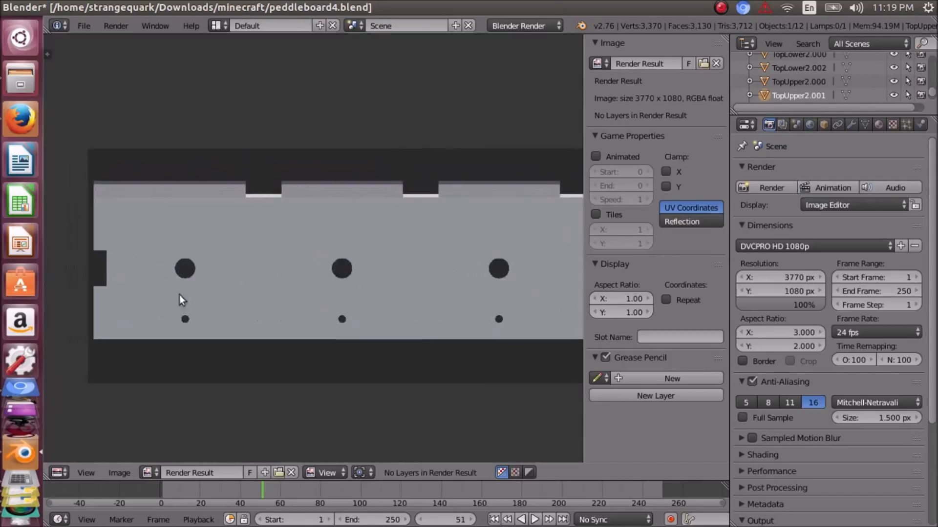
{"action": "middle_click_drag", "start_coordinate": [179, 299], "coordinate": [205, 299]}
{"action": "scroll", "coordinate": [203, 302], "scroll_direction": "up", "scroll_amount": 4}
{"action": "middle_click_drag", "start_coordinate": [200, 303], "coordinate": [315, 322]}
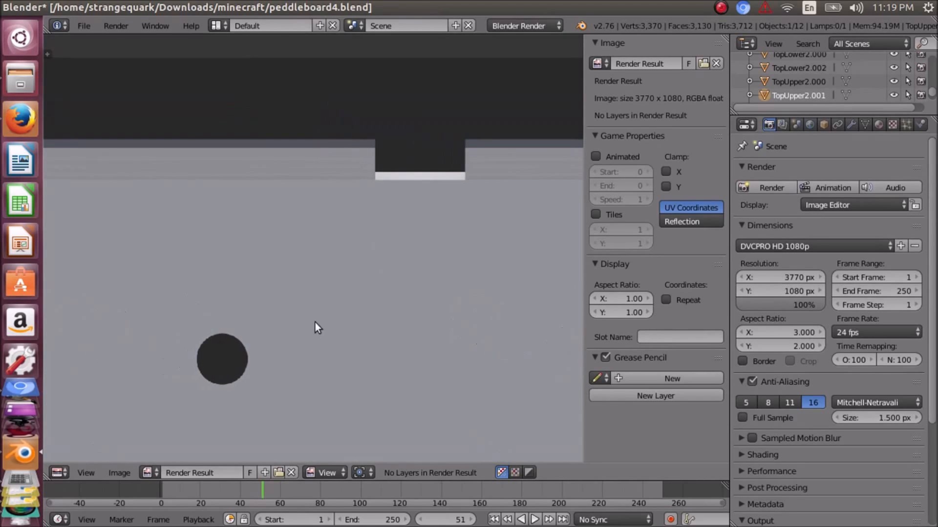
{"action": "middle_click_drag", "start_coordinate": [104, 204], "coordinate": [210, 230]}
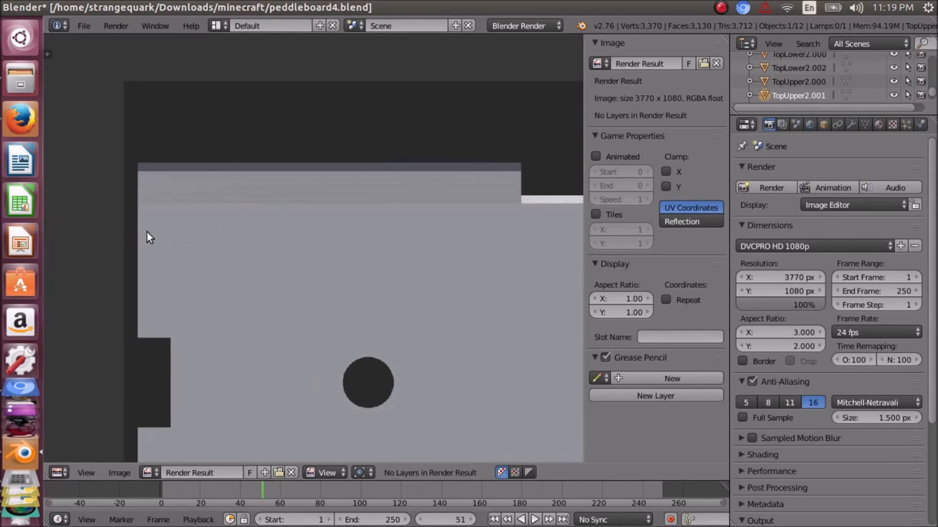
{"action": "scroll", "coordinate": [148, 232], "scroll_direction": "up", "scroll_amount": 2}
{"action": "middle_click_drag", "start_coordinate": [138, 237], "coordinate": [277, 263]}
{"action": "scroll", "coordinate": [239, 268], "scroll_direction": "up", "scroll_amount": 2}
{"action": "middle_click_drag", "start_coordinate": [212, 264], "coordinate": [290, 378]}
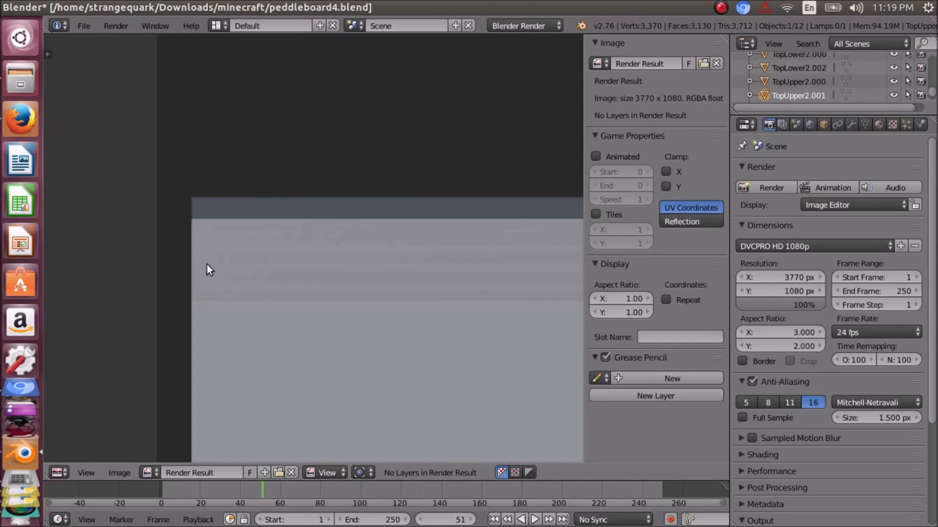
{"action": "middle_click_drag", "start_coordinate": [238, 271], "coordinate": [442, 259]}
{"action": "middle_click_drag", "start_coordinate": [509, 227], "coordinate": [203, 230]}
{"action": "middle_click_drag", "start_coordinate": [382, 278], "coordinate": [210, 99]}
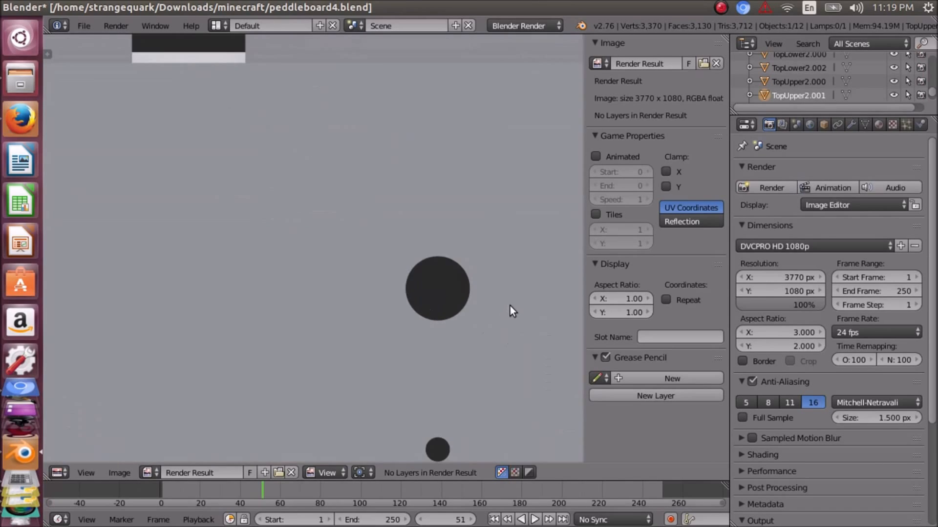
Examine the right end of the rendered panel, checking its edge, notch and margin to the image border.
{"action": "scroll", "coordinate": [404, 245], "scroll_direction": "down", "scroll_amount": 6}
{"action": "middle_click_drag", "start_coordinate": [435, 257], "coordinate": [260, 252]}
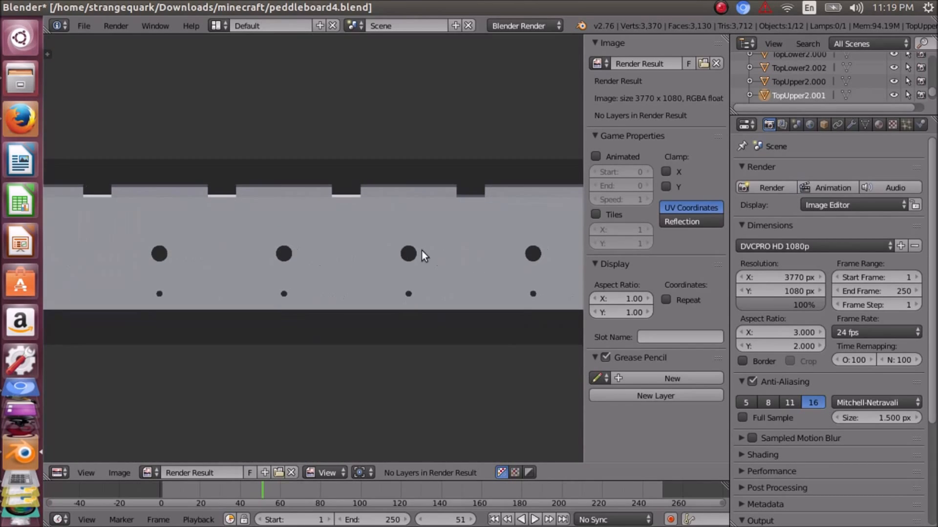
{"action": "scroll", "coordinate": [247, 263], "scroll_direction": "up", "scroll_amount": 1}
{"action": "scroll", "coordinate": [477, 250], "scroll_direction": "up", "scroll_amount": 3}
{"action": "scroll", "coordinate": [476, 250], "scroll_direction": "up", "scroll_amount": 1}
{"action": "middle_click_drag", "start_coordinate": [457, 264], "coordinate": [282, 282]}
{"action": "middle_click_drag", "start_coordinate": [372, 250], "coordinate": [312, 258]}
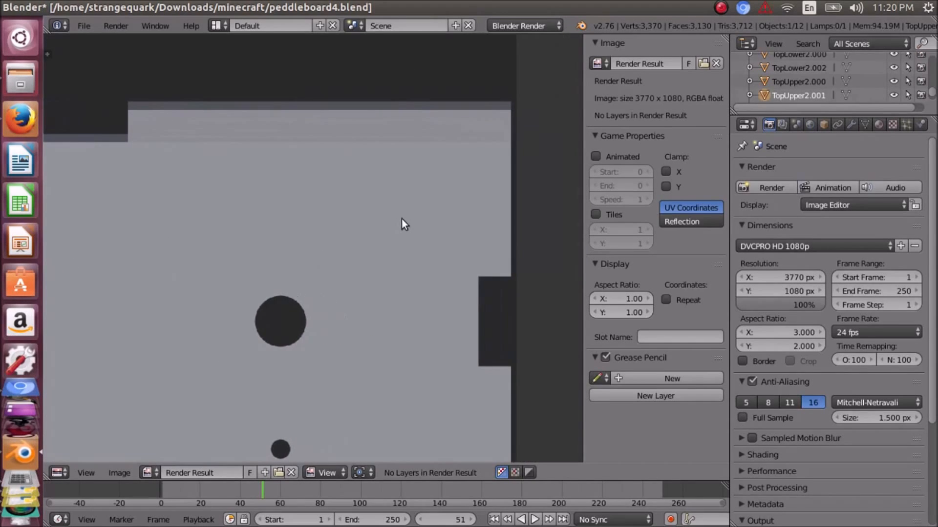
{"action": "scroll", "coordinate": [402, 219], "scroll_direction": "up", "scroll_amount": 3}
{"action": "scroll", "coordinate": [401, 221], "scroll_direction": "down", "scroll_amount": 2}
{"action": "scroll", "coordinate": [401, 221], "scroll_direction": "down", "scroll_amount": 1}
{"action": "scroll", "coordinate": [259, 188], "scroll_direction": "down", "scroll_amount": 4}
{"action": "middle_click_drag", "start_coordinate": [203, 235], "coordinate": [561, 248]}
{"action": "middle_click_drag", "start_coordinate": [330, 274], "coordinate": [494, 259]}
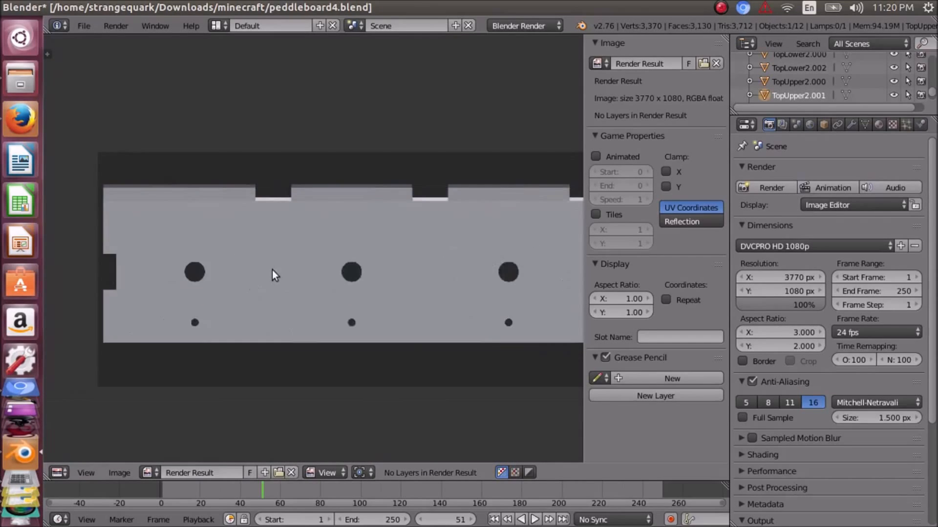
Review the full length of the rendered panel once more, checking the holes, notches and both long edges.
{"action": "scroll", "coordinate": [244, 272], "scroll_direction": "down", "scroll_amount": 2}
{"action": "scroll", "coordinate": [244, 276], "scroll_direction": "up", "scroll_amount": 4}
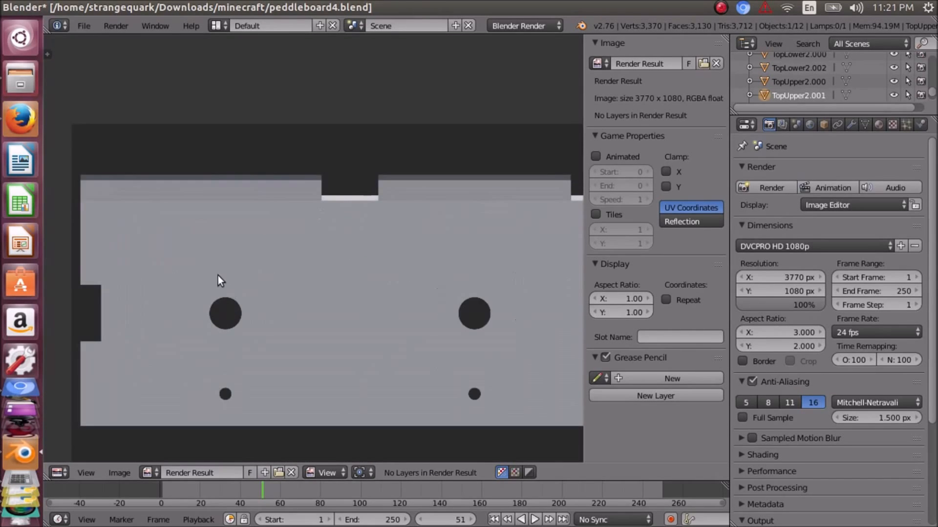
{"action": "middle_click_drag", "start_coordinate": [218, 278], "coordinate": [262, 291]}
{"action": "scroll", "coordinate": [198, 271], "scroll_direction": "up", "scroll_amount": 2}
{"action": "middle_click_drag", "start_coordinate": [194, 272], "coordinate": [192, 329]}
{"action": "scroll", "coordinate": [195, 325], "scroll_direction": "down", "scroll_amount": 5}
{"action": "middle_click_drag", "start_coordinate": [243, 306], "coordinate": [166, 287]}
{"action": "middle_click_drag", "start_coordinate": [334, 297], "coordinate": [185, 257]}
{"action": "scroll", "coordinate": [352, 254], "scroll_direction": "up", "scroll_amount": 2}
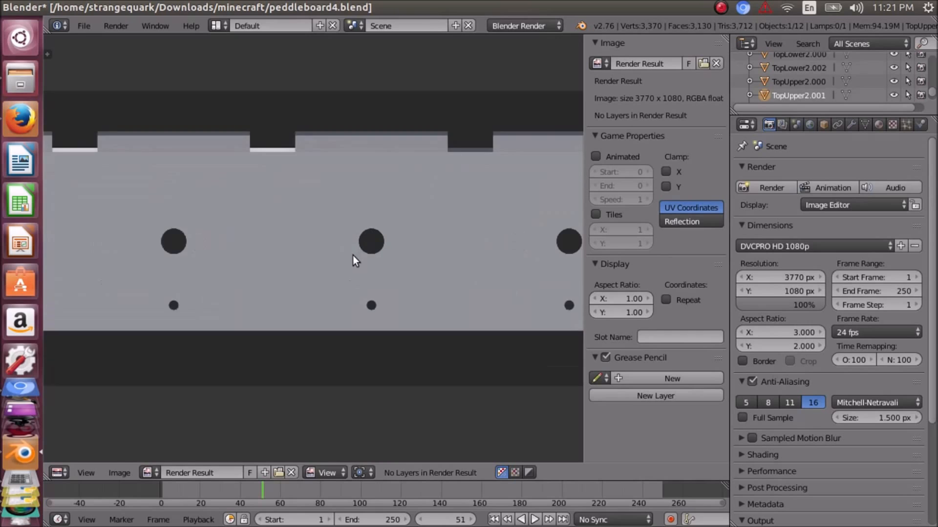
{"action": "middle_click_drag", "start_coordinate": [352, 259], "coordinate": [211, 249]}
{"action": "scroll", "coordinate": [374, 266], "scroll_direction": "up", "scroll_amount": 1}
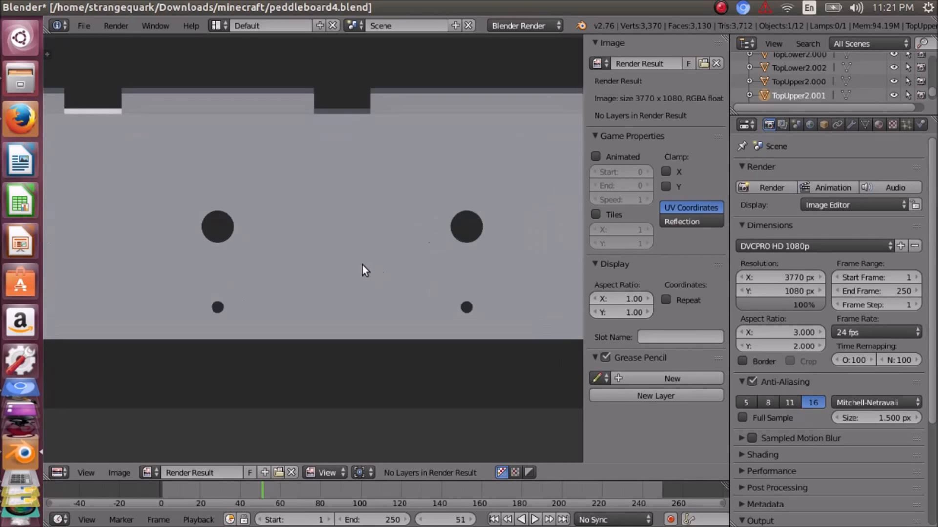
{"action": "scroll", "coordinate": [362, 265], "scroll_direction": "down", "scroll_amount": 4}
{"action": "middle_click_drag", "start_coordinate": [275, 248], "coordinate": [378, 254]}
{"action": "middle_click_drag", "start_coordinate": [300, 241], "coordinate": [388, 241]}
{"action": "middle_click_drag", "start_coordinate": [268, 257], "coordinate": [239, 253]}
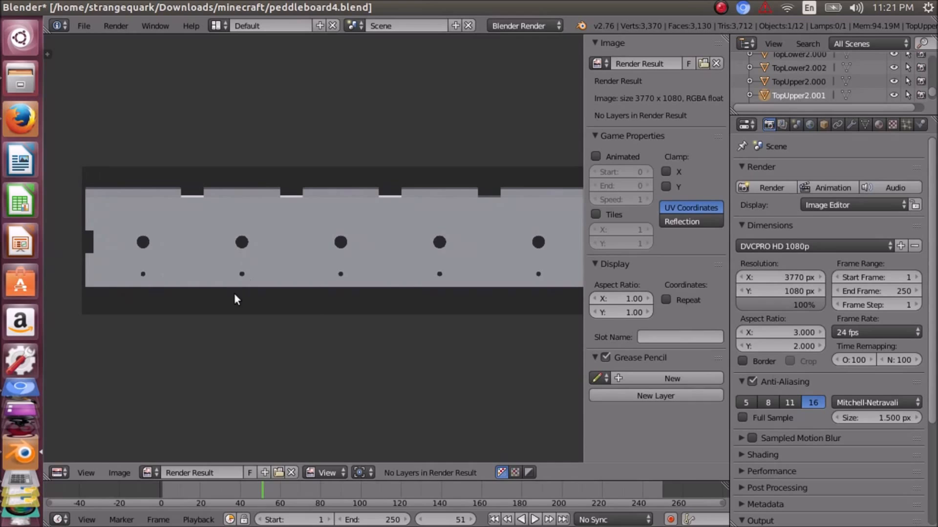
{"action": "left_click", "coordinate": [119, 471]}
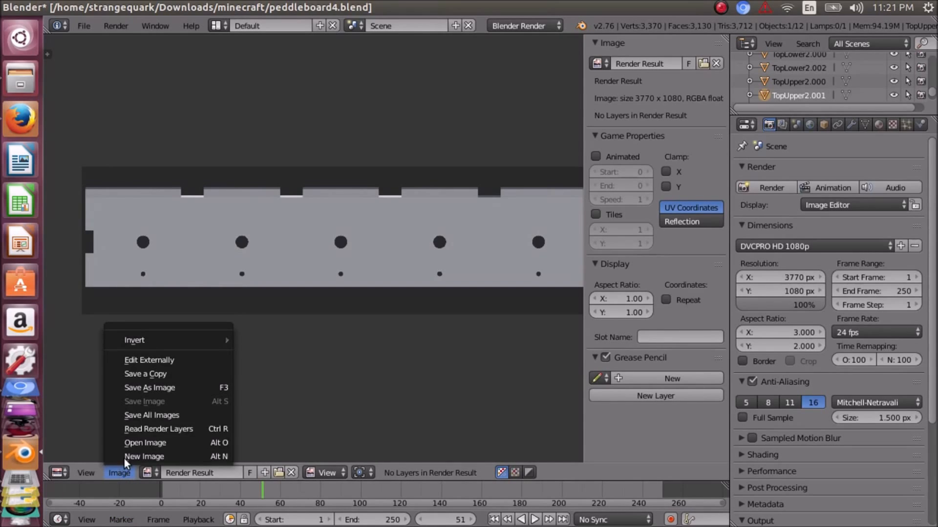
{"action": "left_click", "coordinate": [179, 387]}
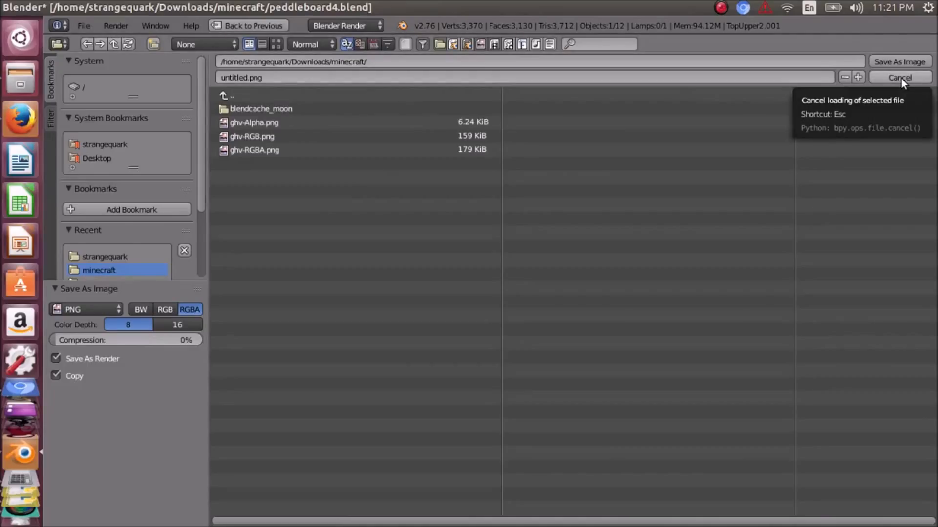
{"action": "left_click", "coordinate": [251, 80]}
{"action": "left_click", "coordinate": [251, 79]}
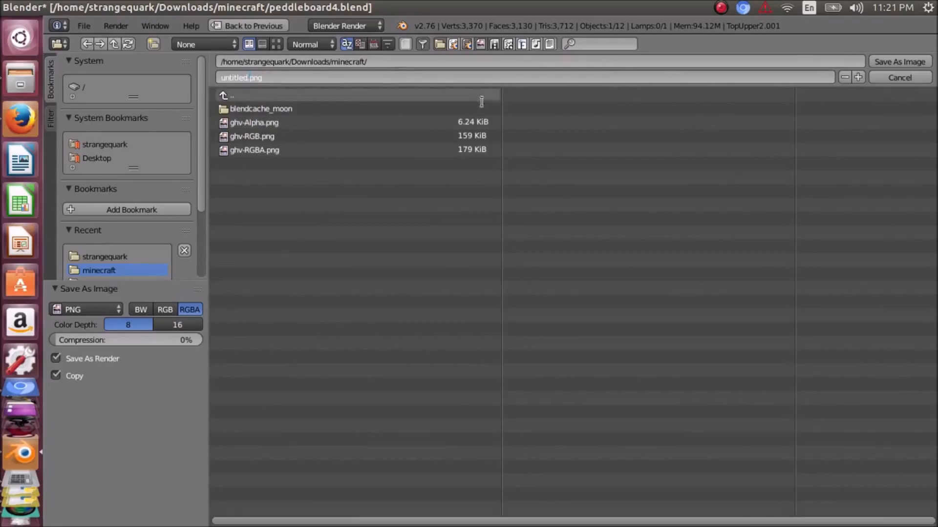
{"action": "left_click", "coordinate": [893, 81]}
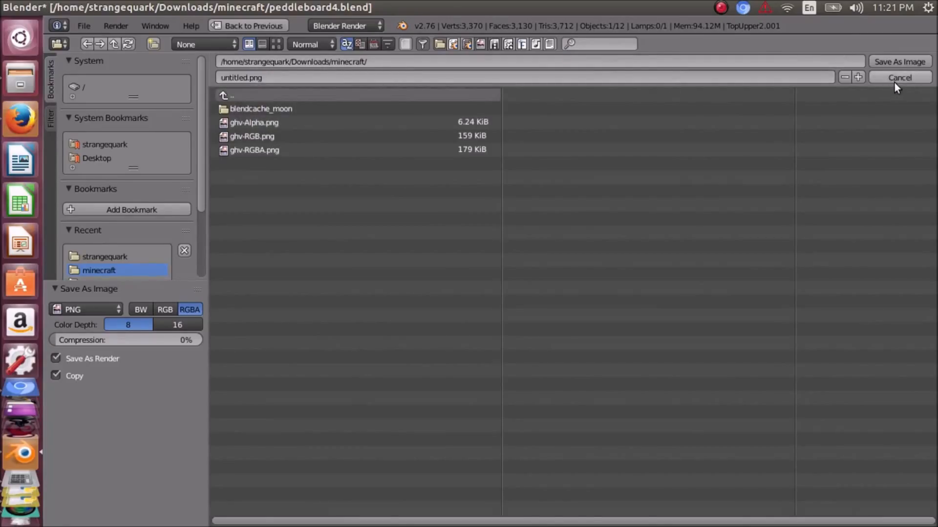
{"action": "left_click", "coordinate": [894, 81]}
Leave the render result and frame the assembled pedalboard's right side panel in the 3D scene.
{"action": "scroll", "coordinate": [480, 310], "scroll_direction": "down", "scroll_amount": 3}
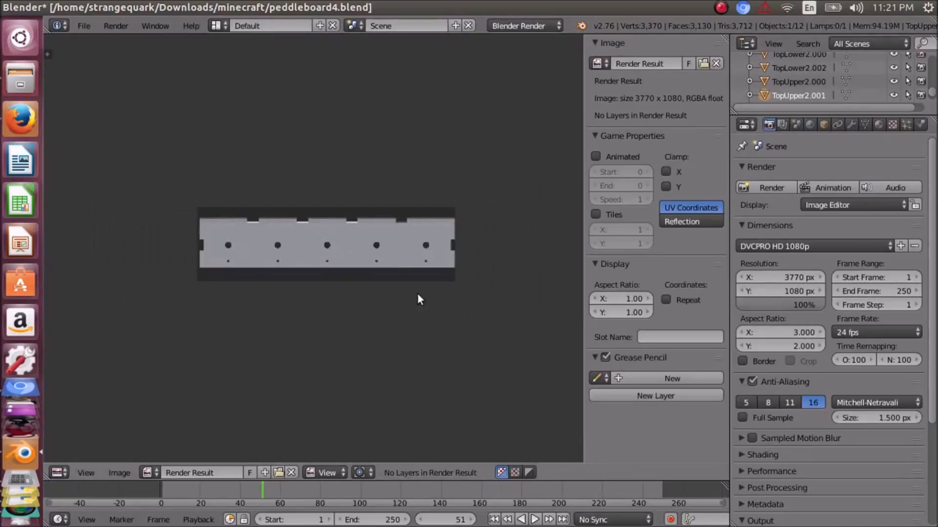
{"action": "scroll", "coordinate": [418, 295], "scroll_direction": "up", "scroll_amount": 2}
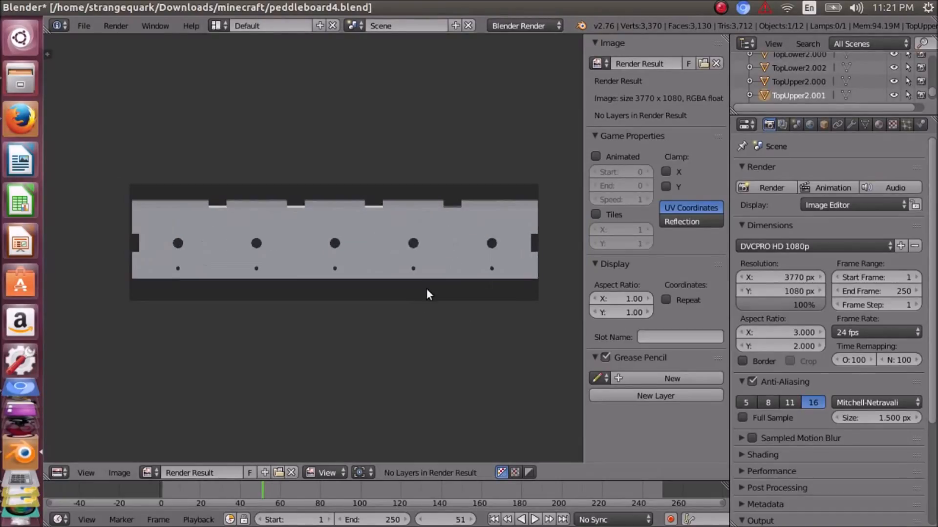
{"action": "key", "text": "Escape"}
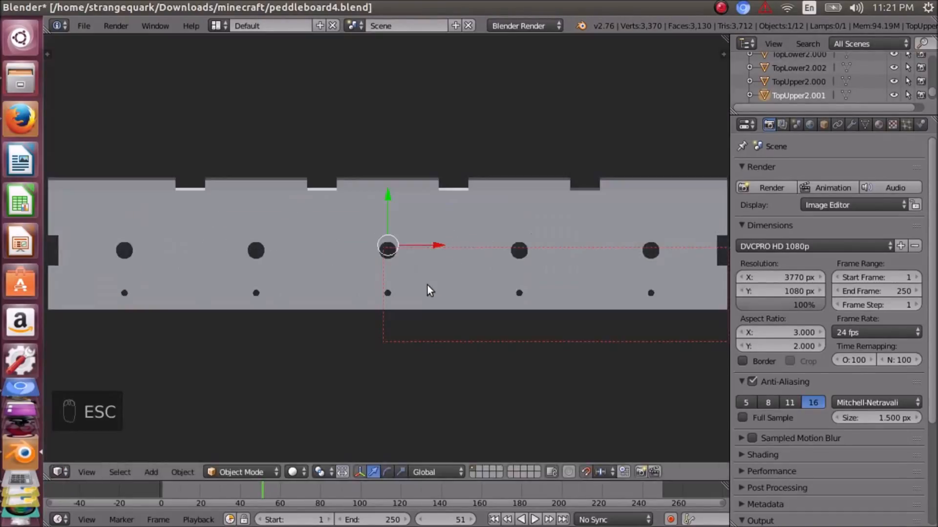
{"action": "scroll", "coordinate": [426, 293], "scroll_direction": "down", "scroll_amount": 4}
{"action": "middle_click_drag", "start_coordinate": [450, 317], "coordinate": [283, 256]}
{"action": "middle_click_drag", "start_coordinate": [235, 285], "coordinate": [225, 311]}
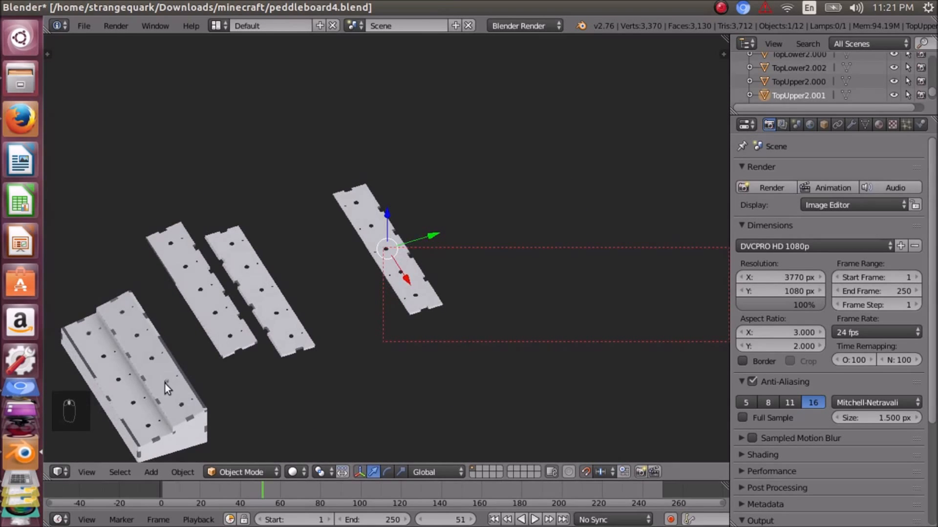
{"action": "right_click", "coordinate": [127, 408]}
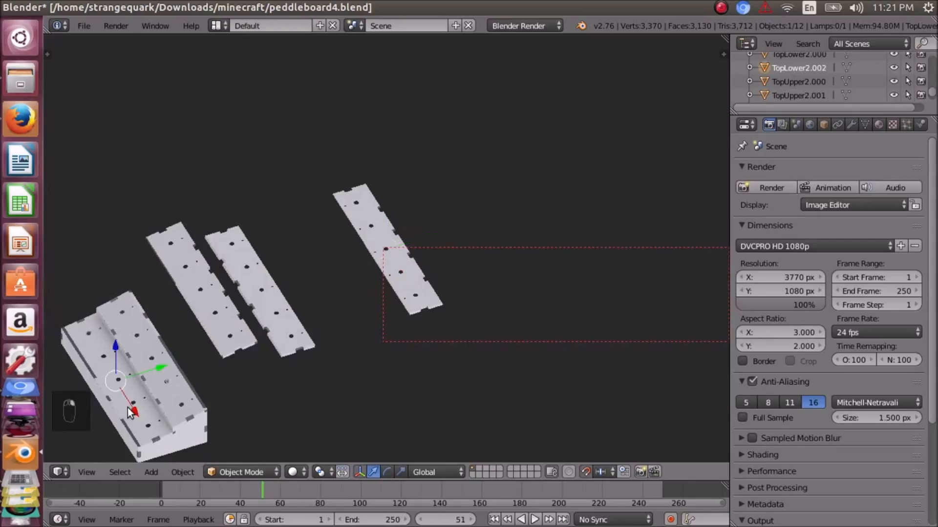
{"action": "scroll", "coordinate": [156, 359], "scroll_direction": "down", "scroll_amount": 2}
{"action": "middle_click_drag", "start_coordinate": [227, 360], "coordinate": [168, 321]}
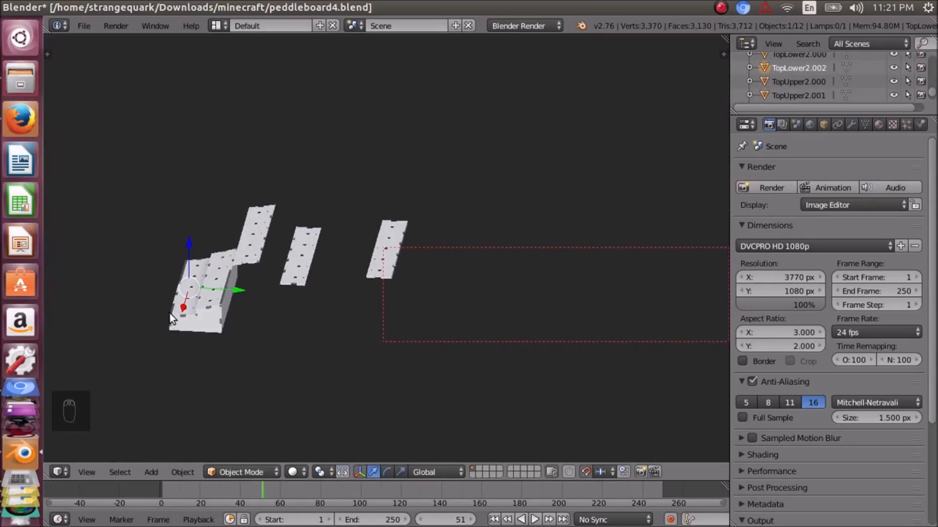
{"action": "right_click", "coordinate": [195, 332]}
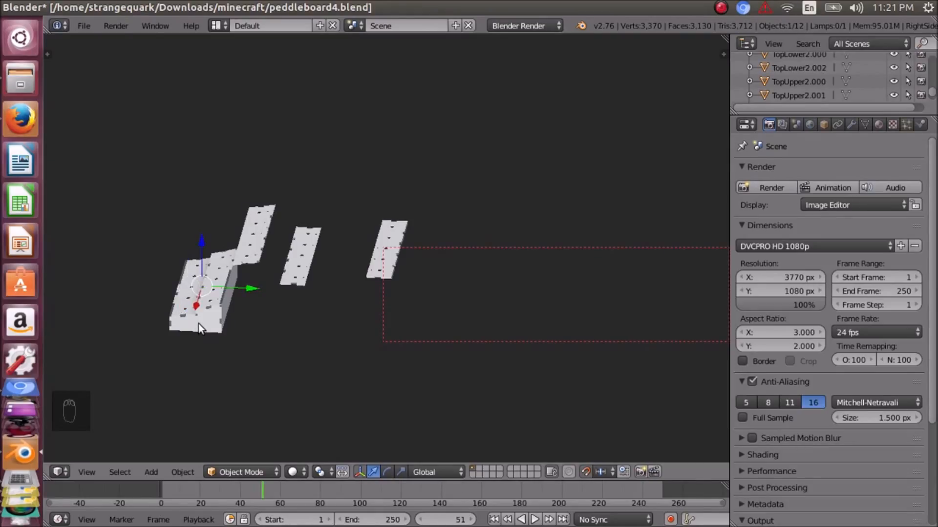
{"action": "key", "text": "KP_Decimal"}
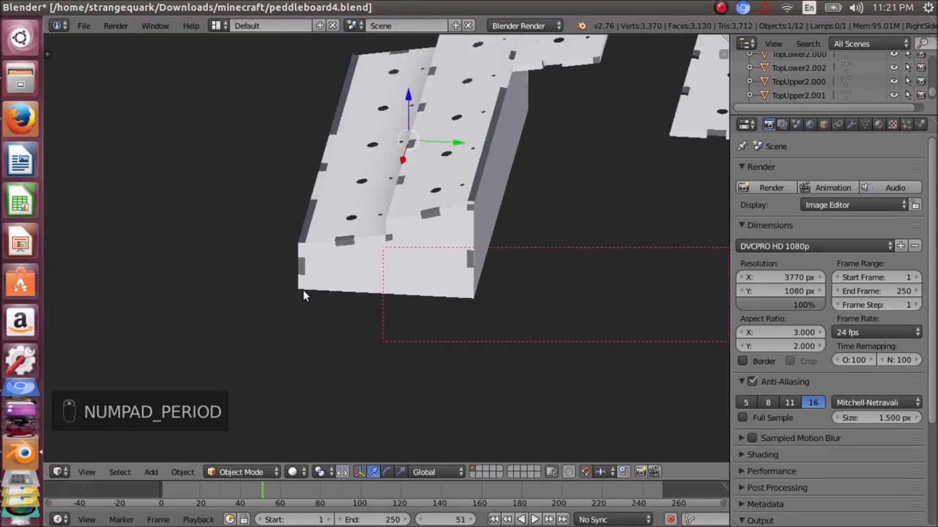
Switch to the top view and rotate it in steps until the assembled pedalboard's side profile faces straight on.
{"action": "key", "text": "KP_7"}
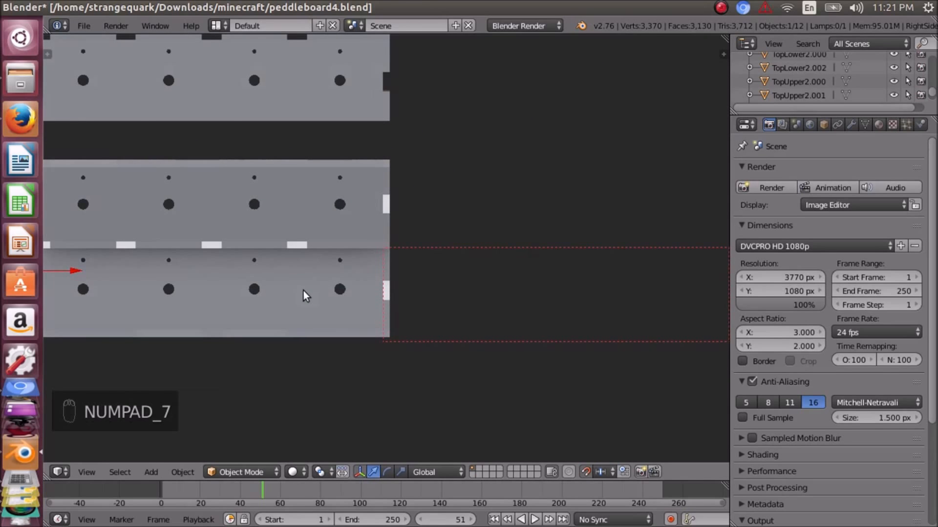
{"action": "key", "text": "KP_6"}
{"action": "key", "text": "KP_6"}
{"action": "key", "text": "KP_6"}
{"action": "key", "text": "KP_6"}
{"action": "key", "text": "KP_6"}
{"action": "key", "text": "KP_6"}
{"action": "key", "text": "KP_6"}
{"action": "key", "text": "KP_6"}
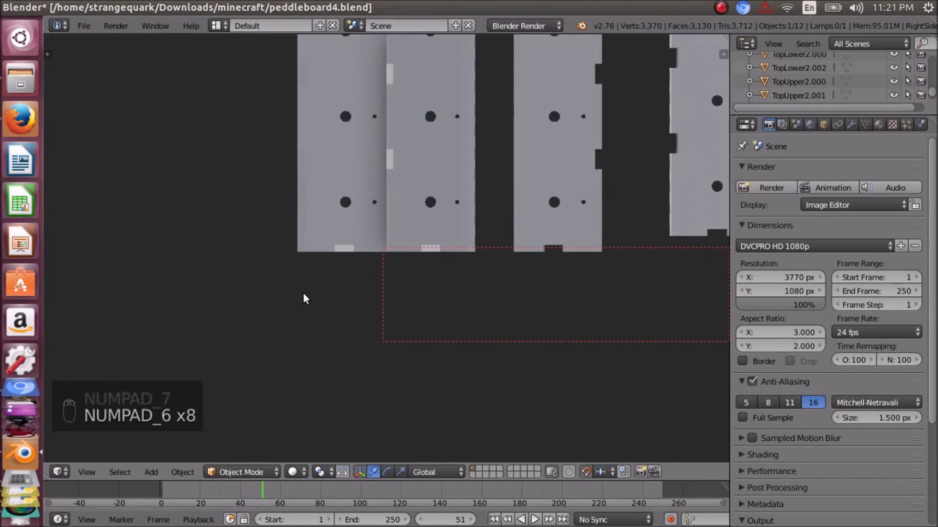
{"action": "key", "text": "KP_2"}
{"action": "key", "text": "KP_2"}
{"action": "key", "text": "KP_2"}
{"action": "key", "text": "KP_2"}
{"action": "key", "text": "KP_2"}
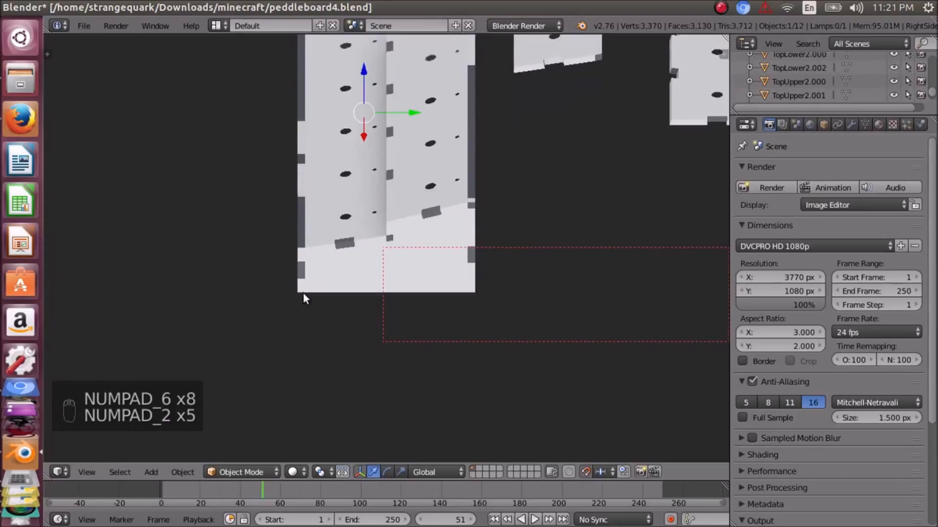
{"action": "key", "text": "KP_2"}
{"action": "key", "text": "KP_2"}
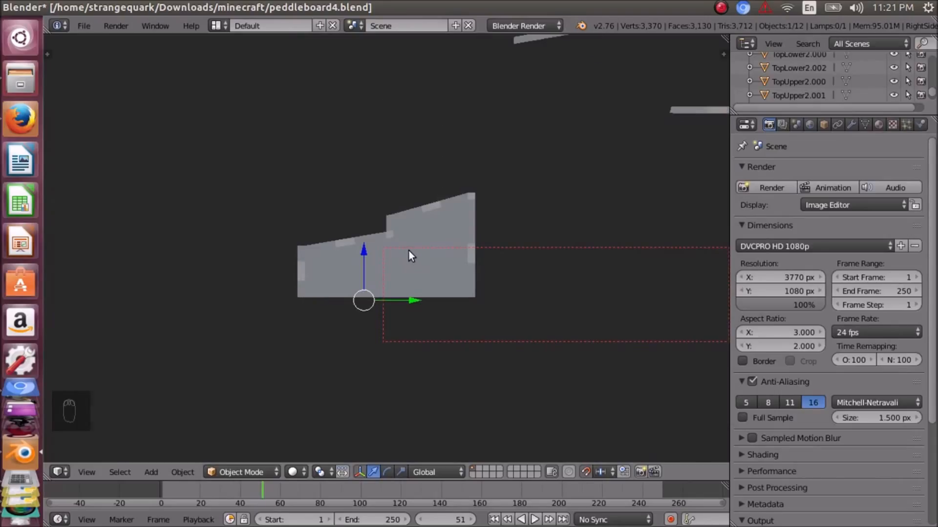
Orbit out to the whole pedalboard, select its right side panel again and frame it.
{"action": "middle_click_drag", "start_coordinate": [383, 225], "coordinate": [441, 241]}
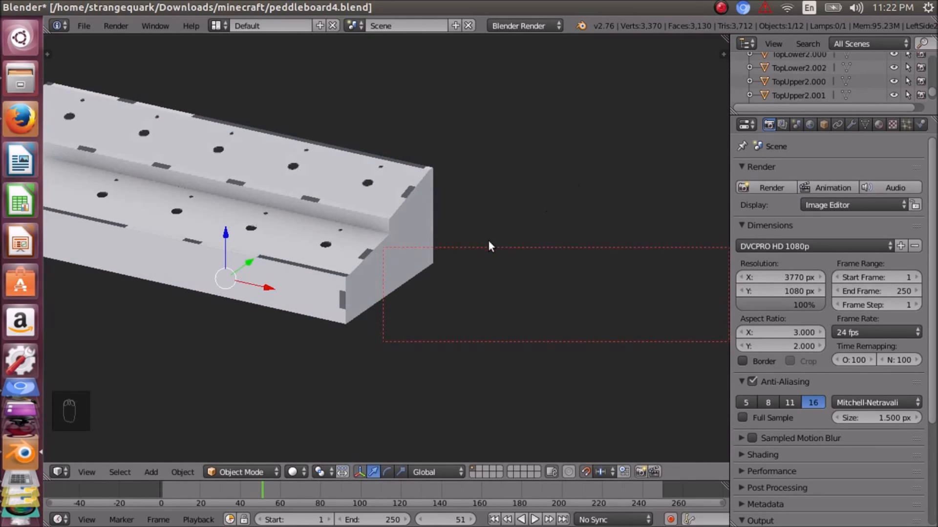
{"action": "scroll", "coordinate": [491, 239], "scroll_direction": "down", "scroll_amount": 2}
{"action": "scroll", "coordinate": [811, 74], "scroll_direction": "up", "scroll_amount": 2}
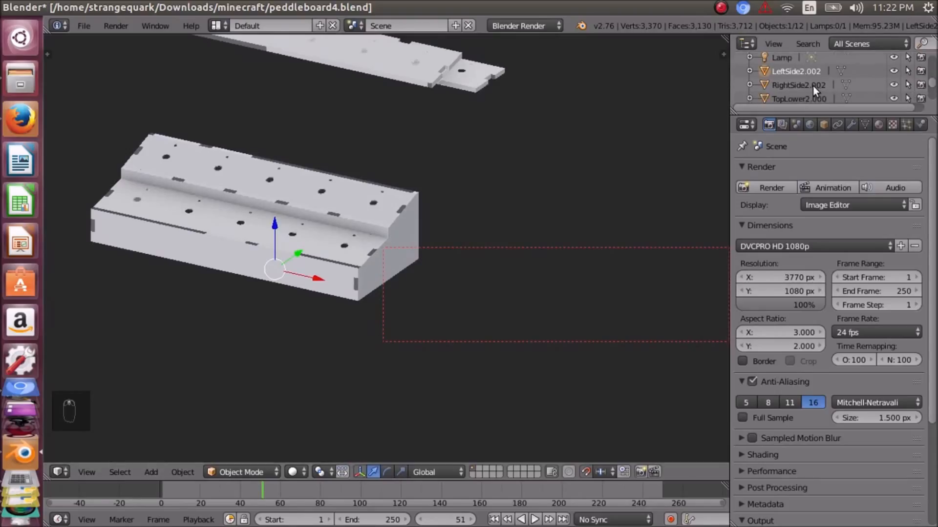
{"action": "right_click", "coordinate": [397, 242]}
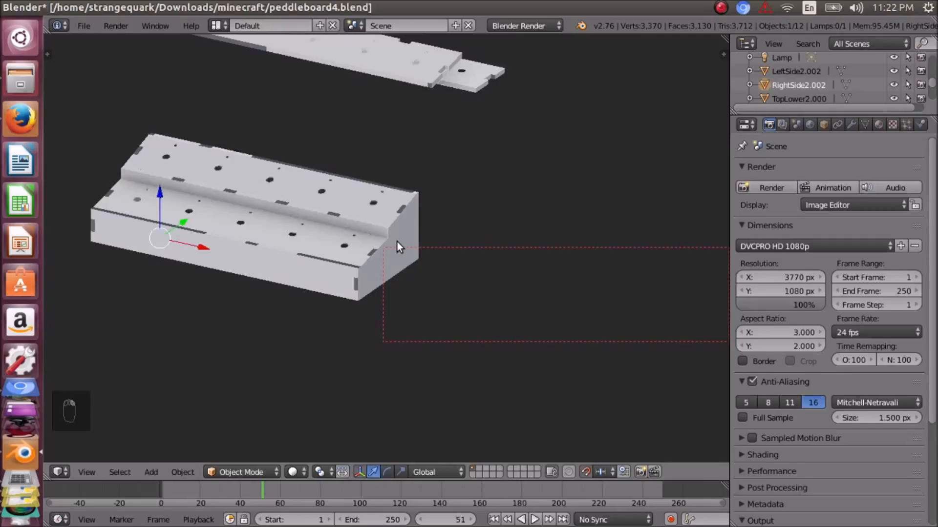
{"action": "key", "text": "KP_Decimal"}
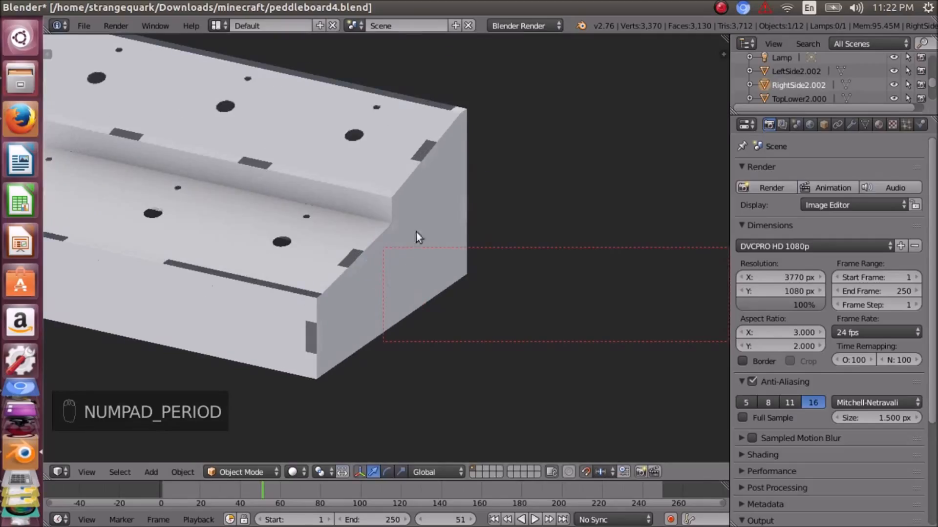
Turn the right side panel from the top view to a straight-on side view by stepwise rotation.
{"action": "key", "text": "KP_7"}
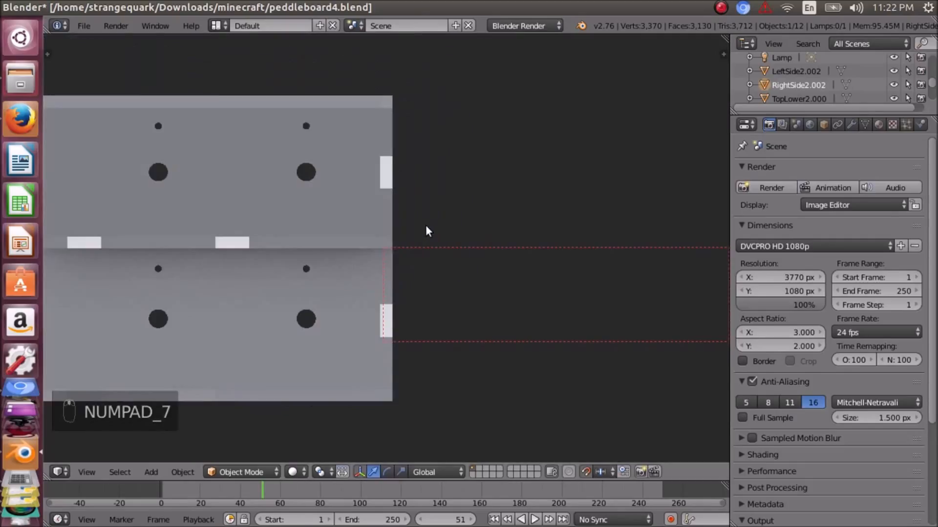
{"action": "key", "text": "KP_6"}
{"action": "key", "text": "KP_6"}
{"action": "key", "text": "KP_6"}
{"action": "key", "text": "KP_6"}
{"action": "key", "text": "KP_6"}
{"action": "key", "text": "KP_6"}
{"action": "key", "text": "KP_6"}
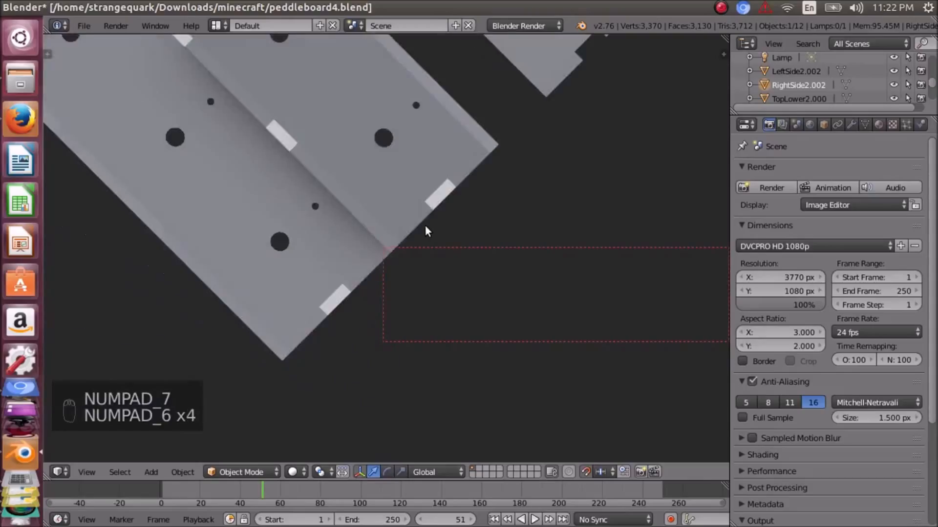
{"action": "key", "text": "KP_6"}
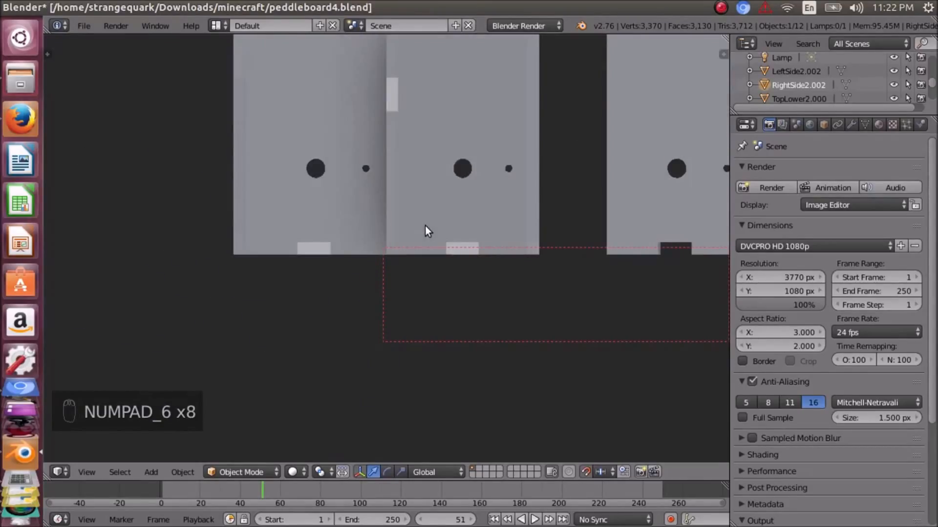
{"action": "key", "text": "KP_2"}
{"action": "key", "text": "KP_2"}
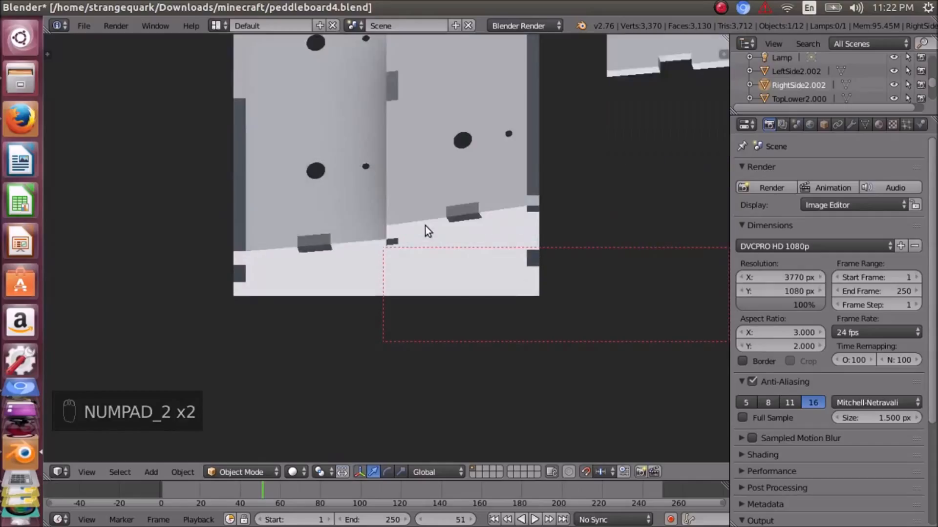
{"action": "key", "text": "KP_2"}
{"action": "key", "text": "KP_2"}
{"action": "key", "text": "KP_2"}
{"action": "key", "text": "KP_2"}
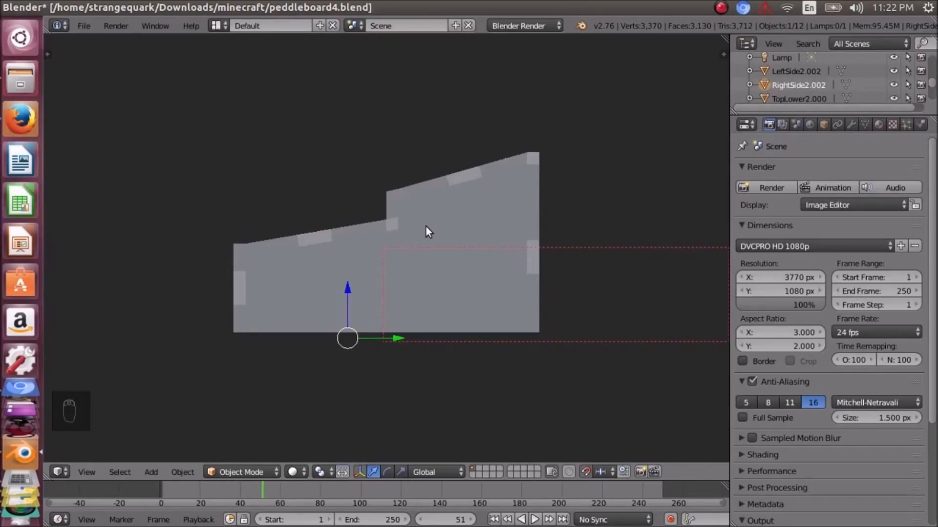
Deselect everything and bring the assembled pedalboard and its copied panels into the top view.
{"action": "middle_click_drag", "start_coordinate": [323, 269], "coordinate": [291, 270]}
{"action": "scroll", "coordinate": [359, 291], "scroll_direction": "down", "scroll_amount": 4}
{"action": "middle_click_drag", "start_coordinate": [359, 291], "coordinate": [432, 307]}
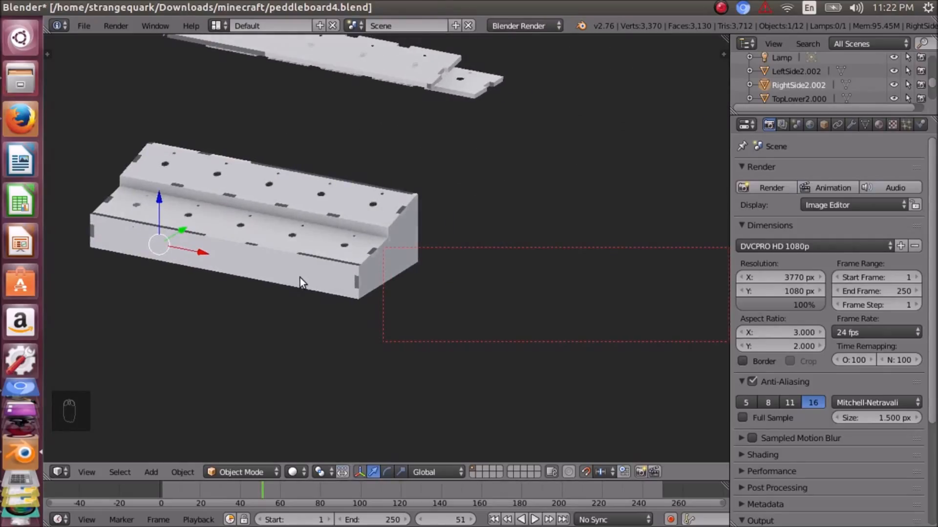
{"action": "scroll", "coordinate": [301, 279], "scroll_direction": "down", "scroll_amount": 2}
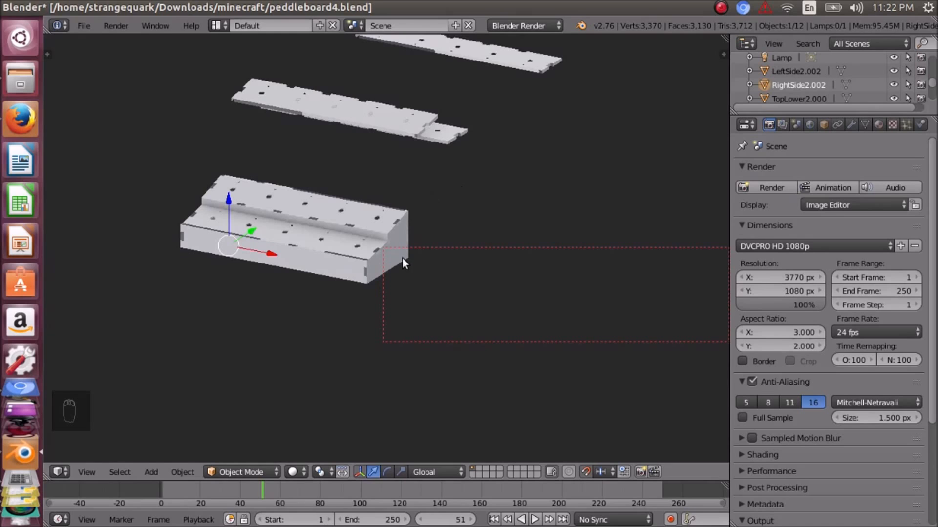
{"action": "key", "text": "a"}
{"action": "key", "text": "KP_Decimal"}
{"action": "key", "text": "KP_7"}
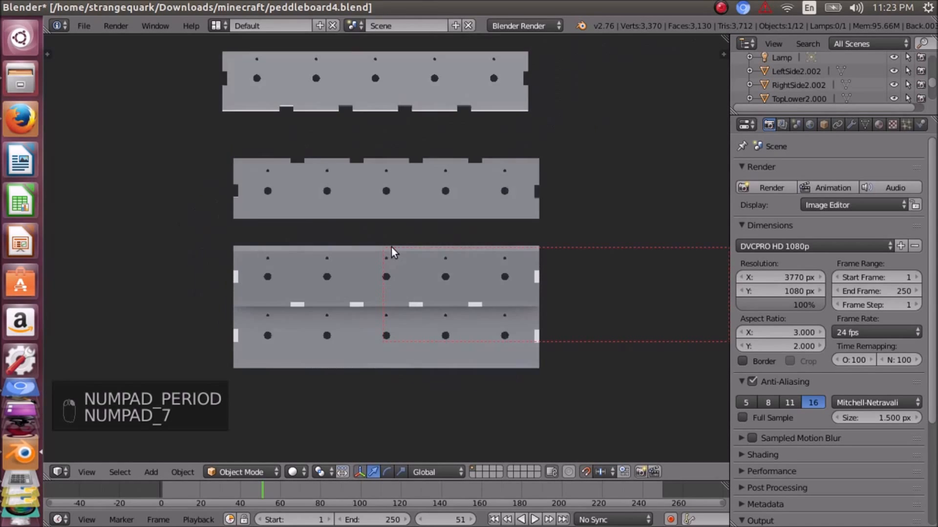
Rotate the top view stepwise, first sideways and then downwards, until the pedalboard's stepped side profile faces straight on.
{"action": "key", "text": "KP_6"}
{"action": "key", "text": "KP_6"}
{"action": "key", "text": "KP_6"}
{"action": "key", "text": "KP_6"}
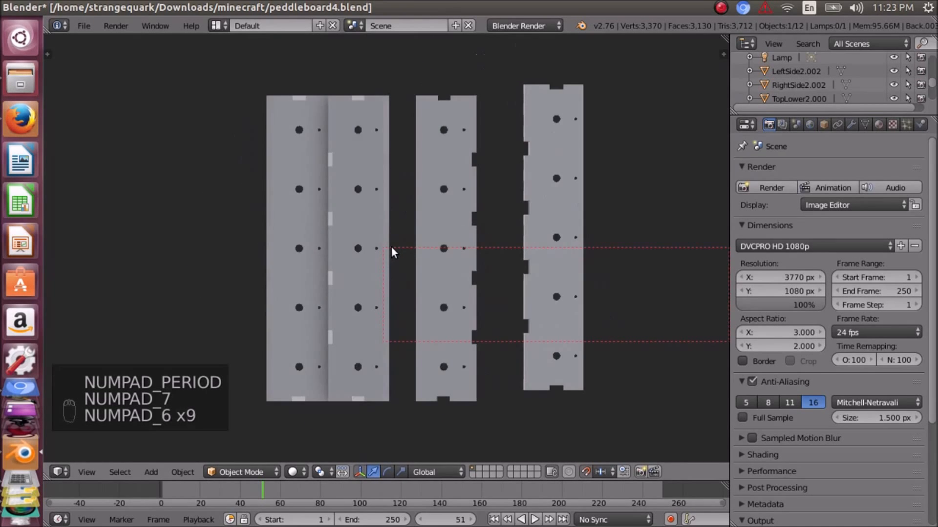
{"action": "key", "text": "KP_2"}
{"action": "key", "text": "KP_2"}
{"action": "key", "text": "KP_2"}
{"action": "key", "text": "KP_2"}
{"action": "key", "text": "KP_2"}
{"action": "key", "text": "KP_2"}
{"action": "key", "text": "KP_2"}
{"action": "key", "text": "KP_2"}
{"action": "key", "text": "KP_2"}
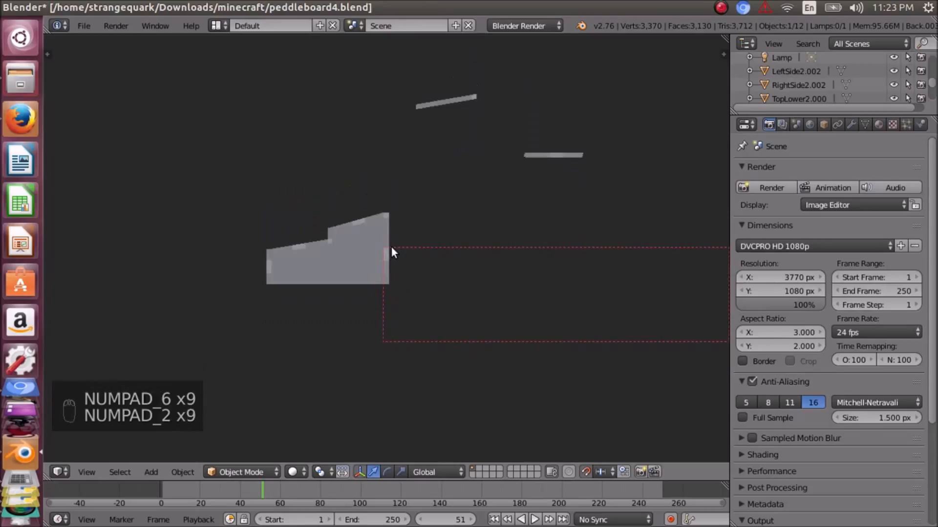
Zoom to a tight region around the pedalboard's side profile until it nearly fills the viewport.
{"action": "scroll", "coordinate": [367, 247], "scroll_direction": "up", "scroll_amount": 2}
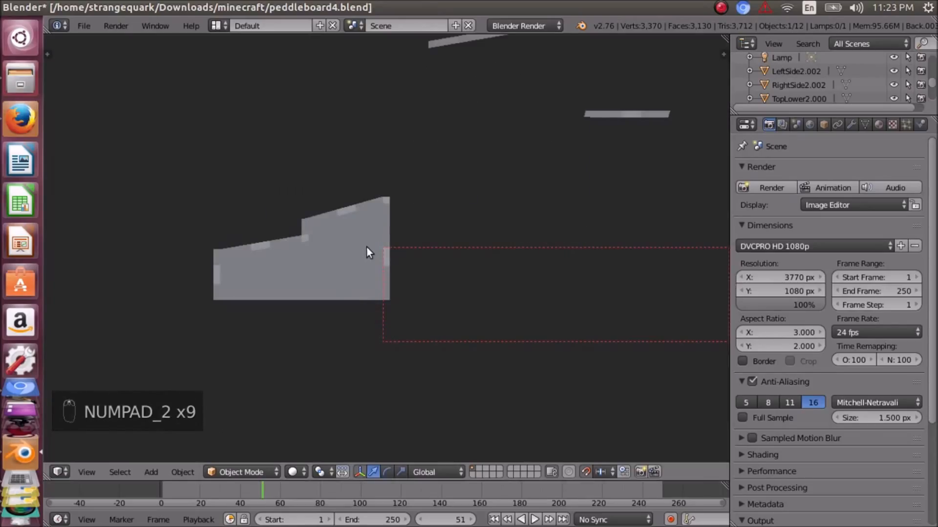
{"action": "key", "text": "shift+b"}
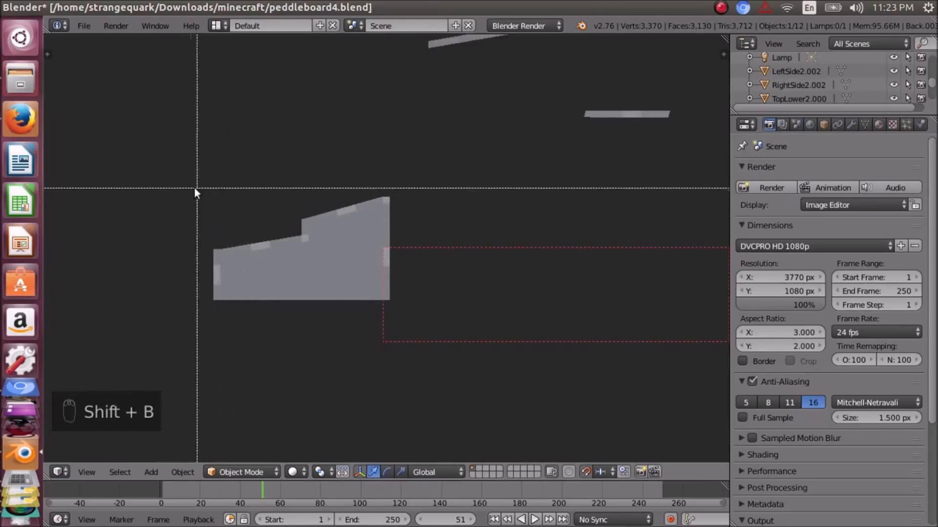
{"action": "left_click_drag", "start_coordinate": [202, 180], "coordinate": [402, 320]}
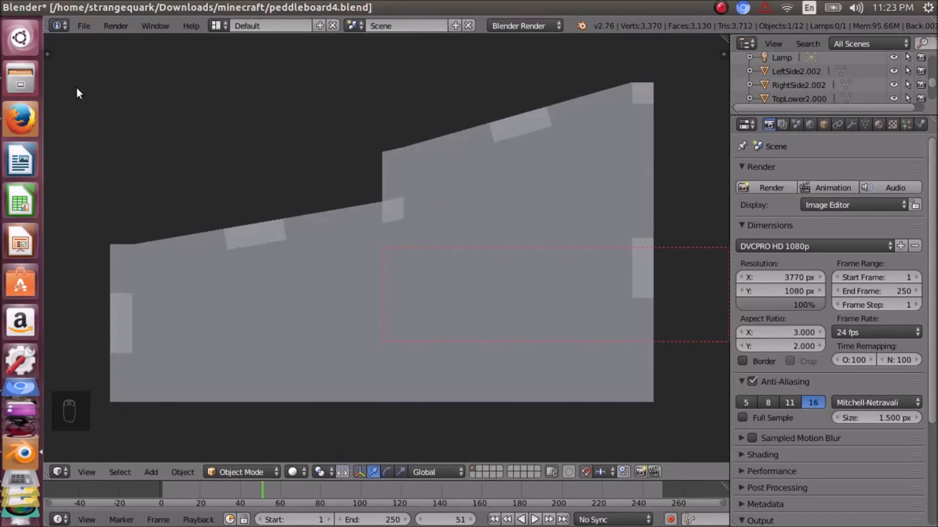
{"action": "key", "text": "shift+b"}
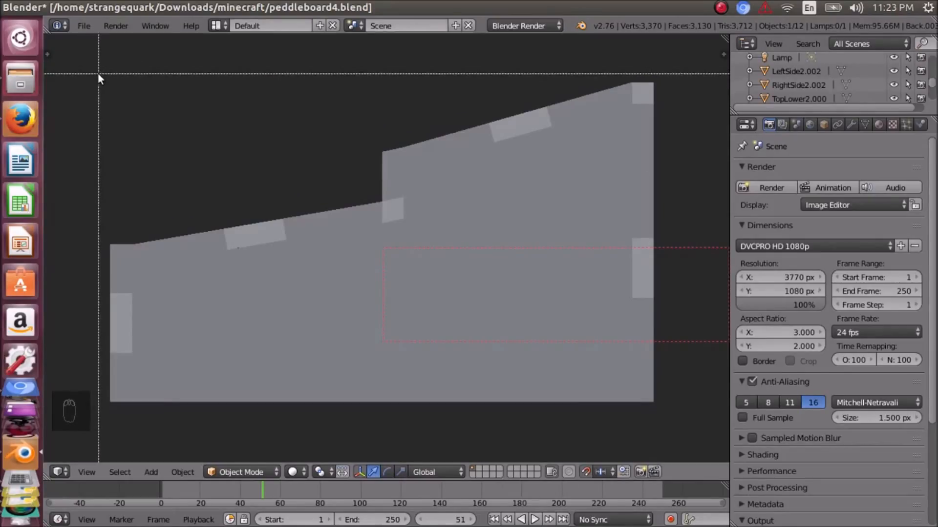
{"action": "left_click_drag", "start_coordinate": [98, 72], "coordinate": [665, 417]}
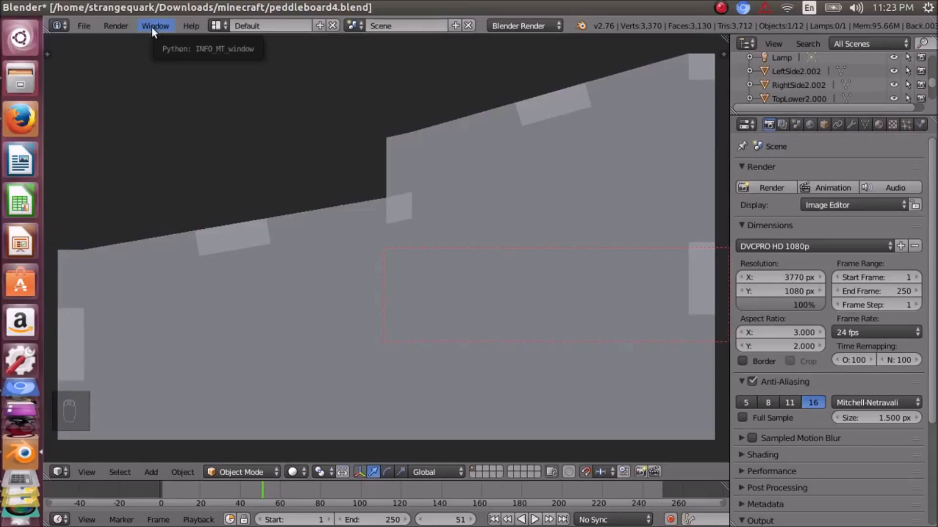
{"action": "scroll", "coordinate": [385, 226], "scroll_direction": "down", "scroll_amount": 3}
{"action": "scroll", "coordinate": [385, 226], "scroll_direction": "up", "scroll_amount": 2}
{"action": "scroll", "coordinate": [385, 226], "scroll_direction": "up", "scroll_amount": 2}
{"action": "scroll", "coordinate": [385, 225], "scroll_direction": "down", "scroll_amount": 2}
{"action": "scroll", "coordinate": [385, 225], "scroll_direction": "up", "scroll_amount": 1}
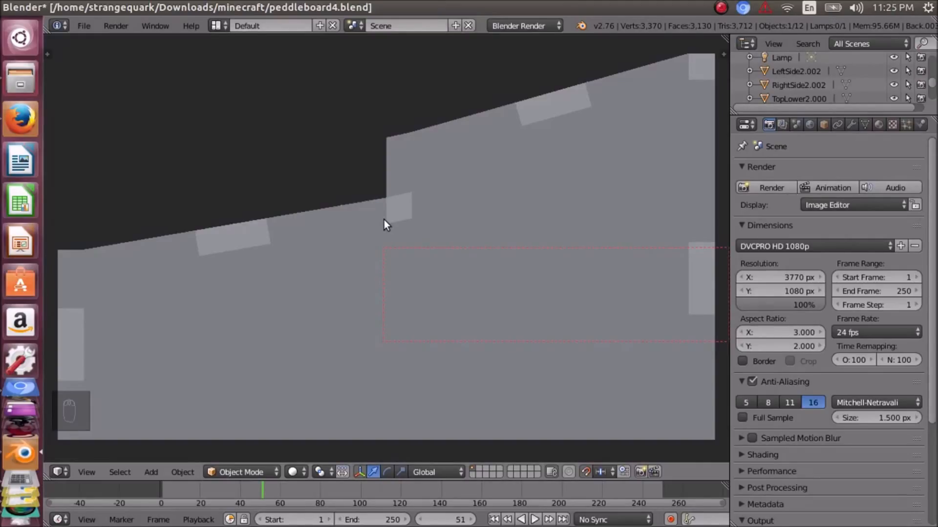
Display the scene's unit settings.
{"action": "left_click", "coordinate": [796, 125]}
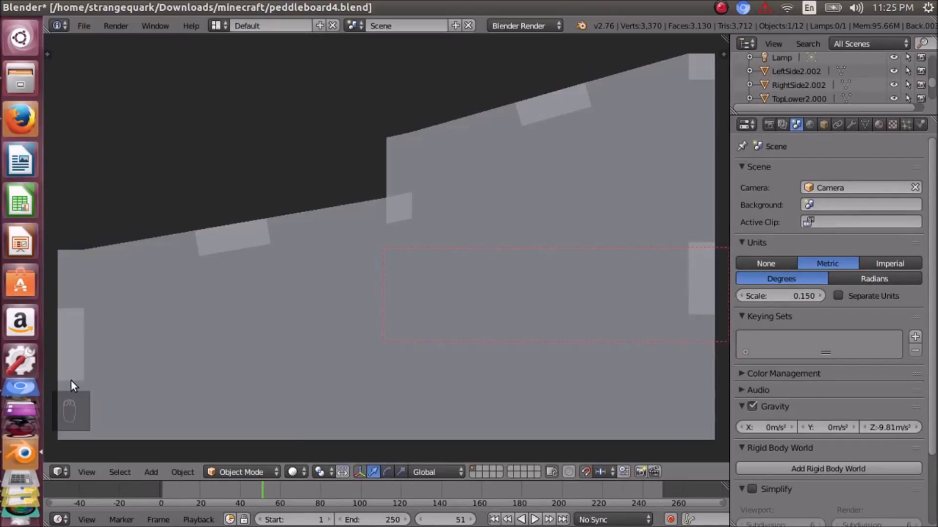
{"action": "left_click", "coordinate": [239, 471]}
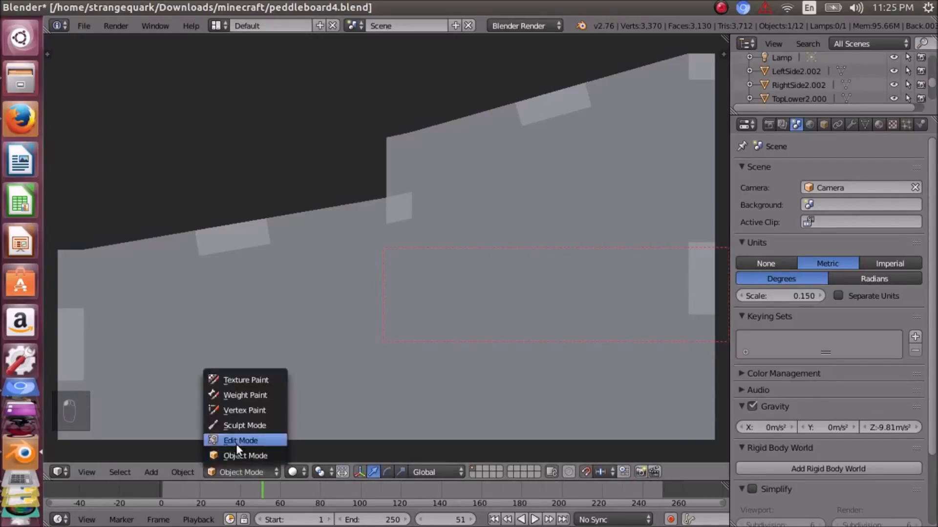
{"action": "left_click", "coordinate": [236, 444]}
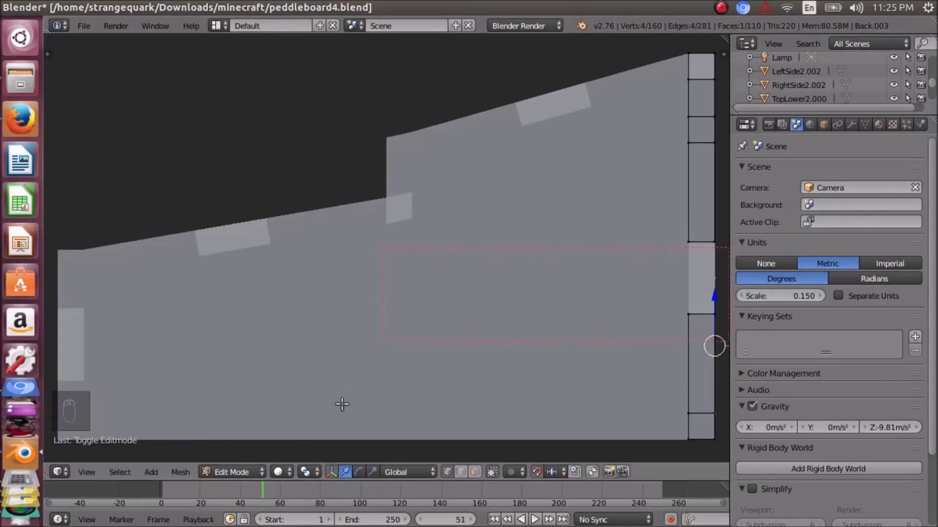
{"action": "left_click", "coordinate": [239, 469]}
{"action": "left_click", "coordinate": [236, 452]}
Select the right side panel of the assembled pedalboard and enter Edit Mode on it.
{"action": "scroll", "coordinate": [247, 295], "scroll_direction": "down", "scroll_amount": 6}
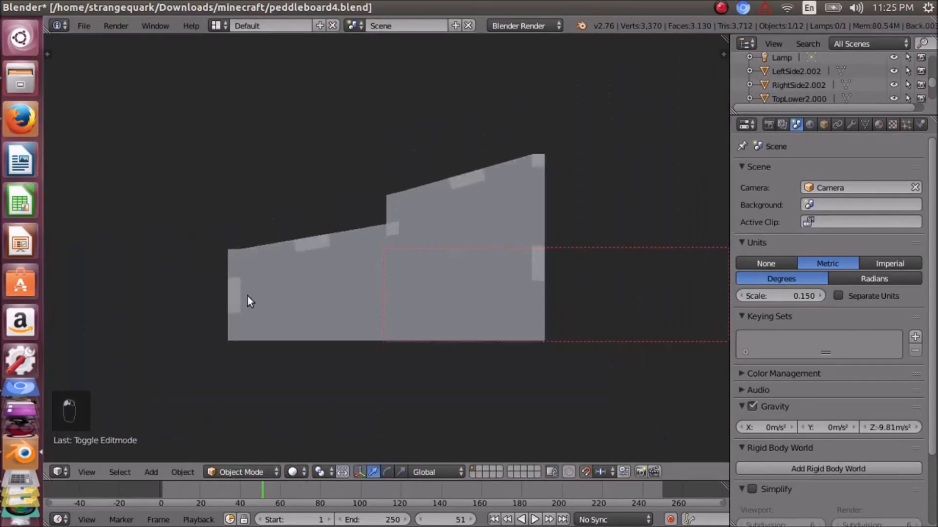
{"action": "middle_click_drag", "start_coordinate": [248, 291], "coordinate": [432, 342]}
{"action": "middle_click_drag", "start_coordinate": [498, 178], "coordinate": [407, 194]}
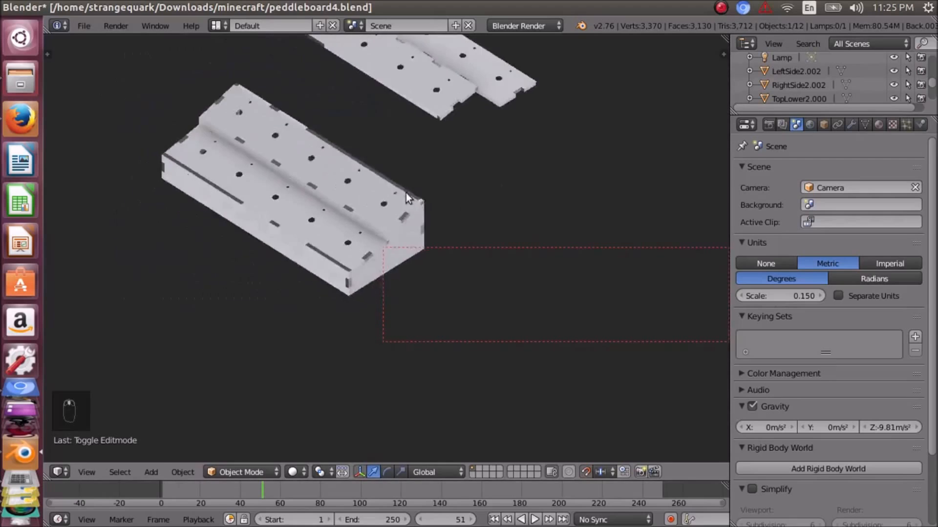
{"action": "right_click", "coordinate": [401, 241]}
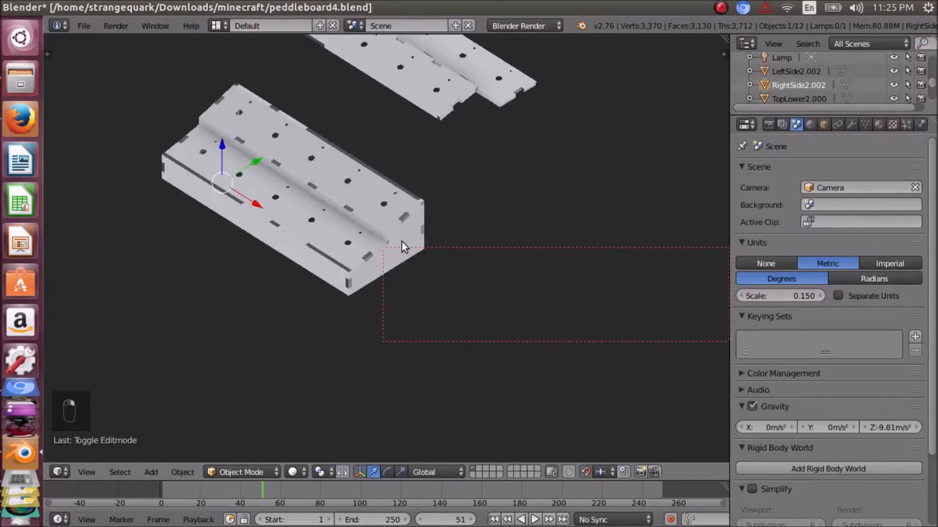
{"action": "left_click", "coordinate": [224, 472]}
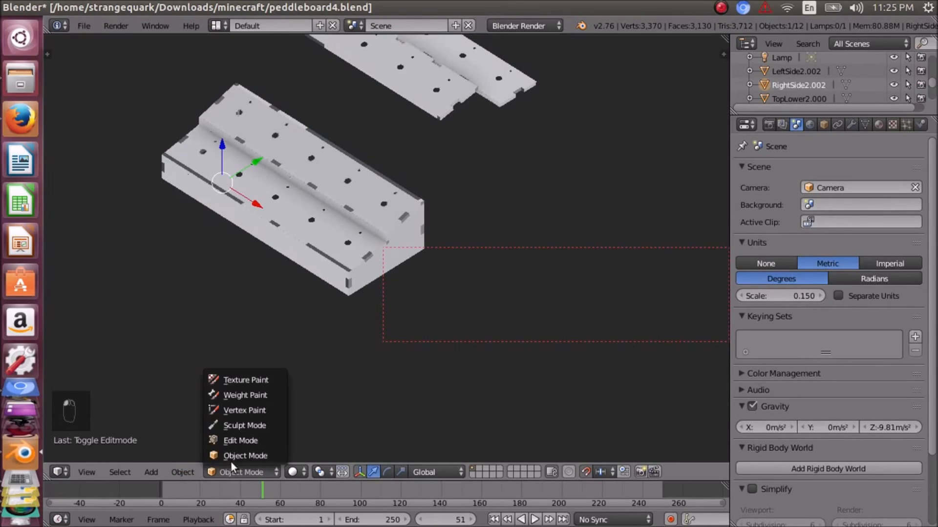
{"action": "left_click", "coordinate": [234, 441]}
{"action": "scroll", "coordinate": [439, 270], "scroll_direction": "up", "scroll_amount": 4}
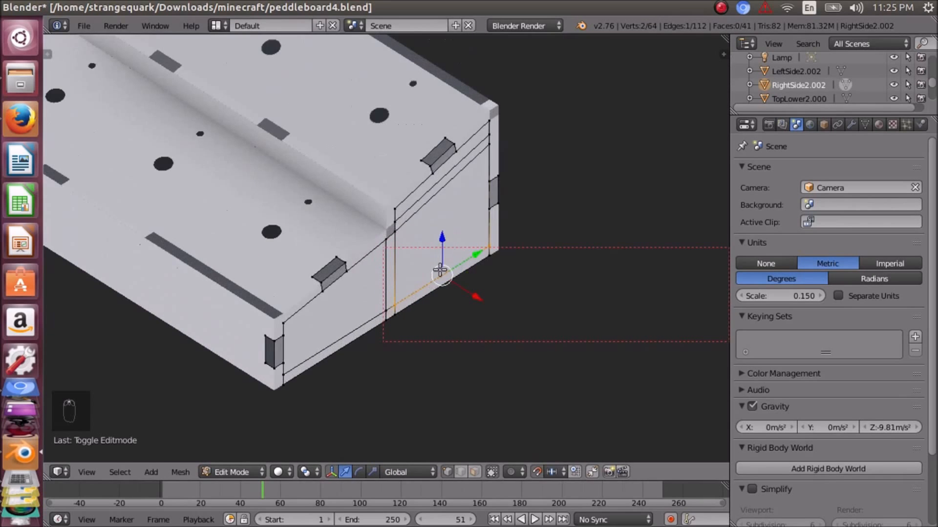
Center on the selected edge and rotate stepwise from the top view until the right side panel faces straight on.
{"action": "key", "text": "KP_Decimal"}
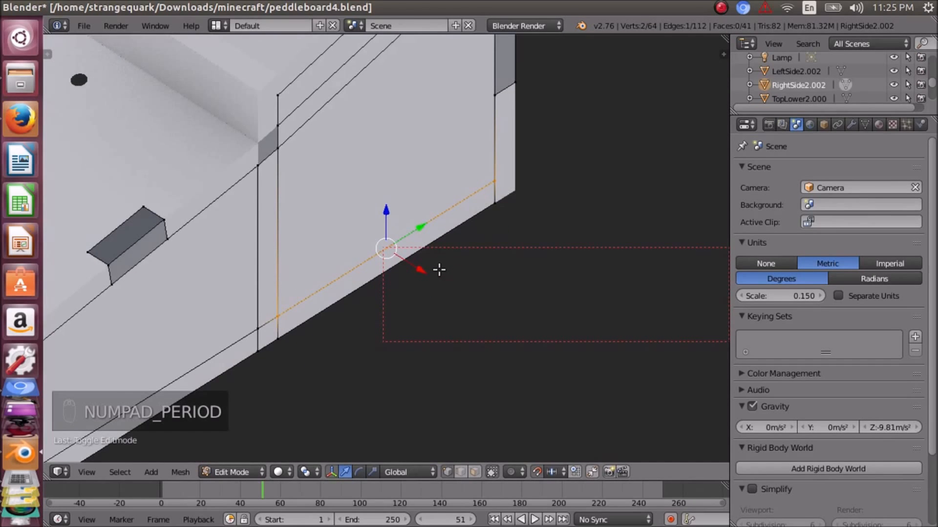
{"action": "key", "text": "KP_7"}
{"action": "key", "text": "KP_6"}
{"action": "key", "text": "KP_6"}
{"action": "key", "text": "KP_6"}
{"action": "key", "text": "KP_6"}
{"action": "key", "text": "KP_6"}
{"action": "key", "text": "KP_6"}
{"action": "key", "text": "KP_6"}
{"action": "key", "text": "KP_6"}
{"action": "key", "text": "KP_6"}
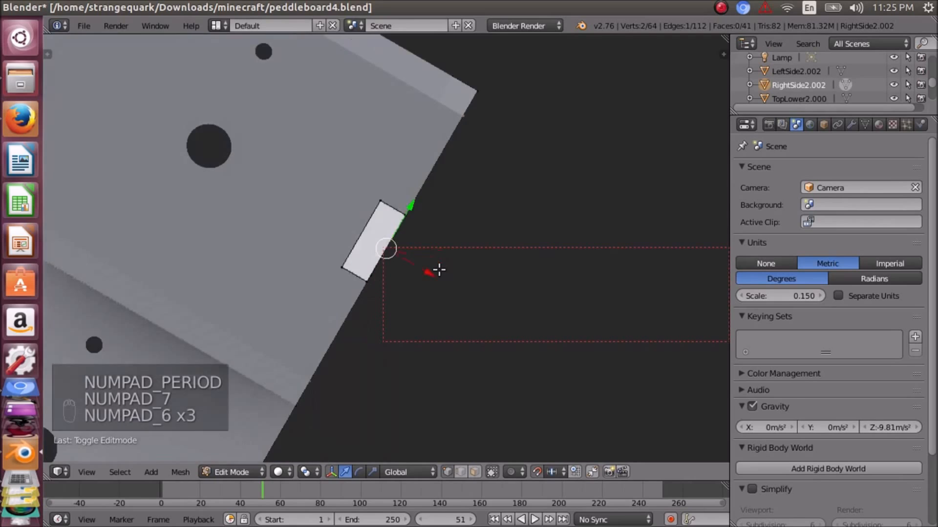
{"action": "key", "text": "KP_2"}
{"action": "key", "text": "KP_2"}
{"action": "key", "text": "KP_2"}
{"action": "key", "text": "KP_2"}
{"action": "key", "text": "KP_2"}
{"action": "key", "text": "KP_2"}
{"action": "key", "text": "KP_2"}
{"action": "key", "text": "KP_2"}
{"action": "key", "text": "KP_2"}
{"action": "key", "text": "KP_2"}
{"action": "key", "text": "KP_2"}
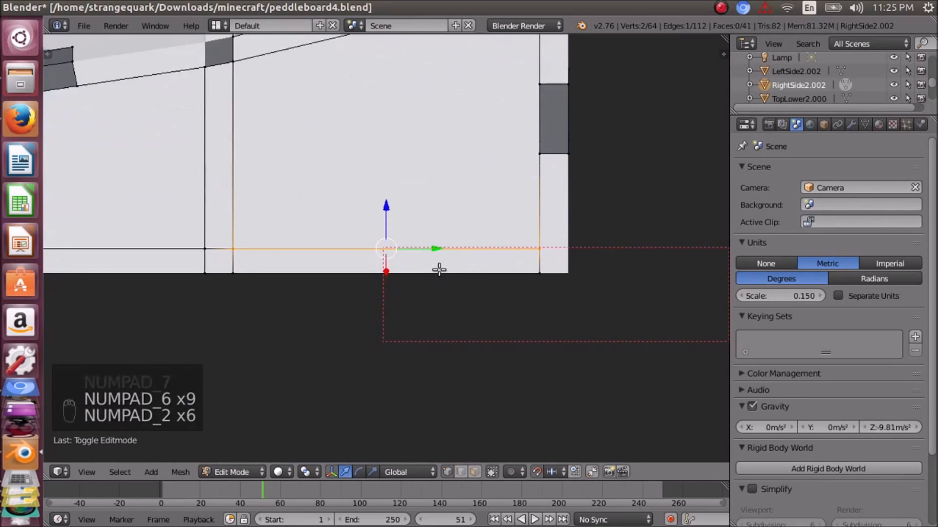
{"action": "key", "text": "KP_8"}
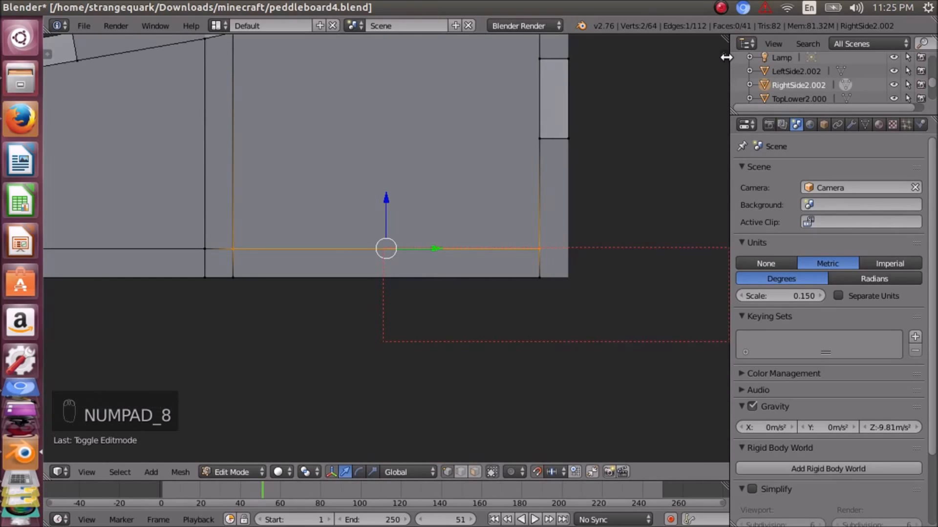
Bring up the 3D view's Mesh Display options that hold the edge length info setting.
{"action": "left_click", "coordinate": [725, 57]}
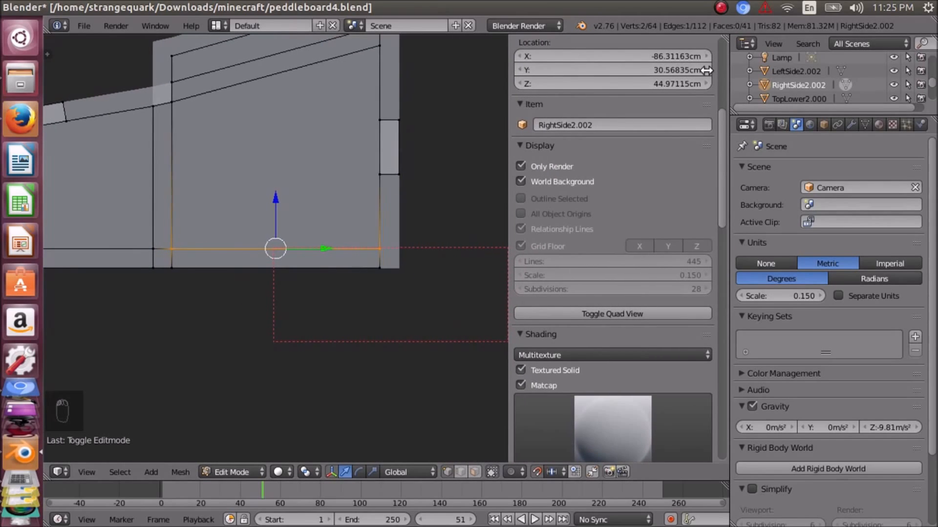
{"action": "scroll", "coordinate": [626, 368], "scroll_direction": "down", "scroll_amount": 15}
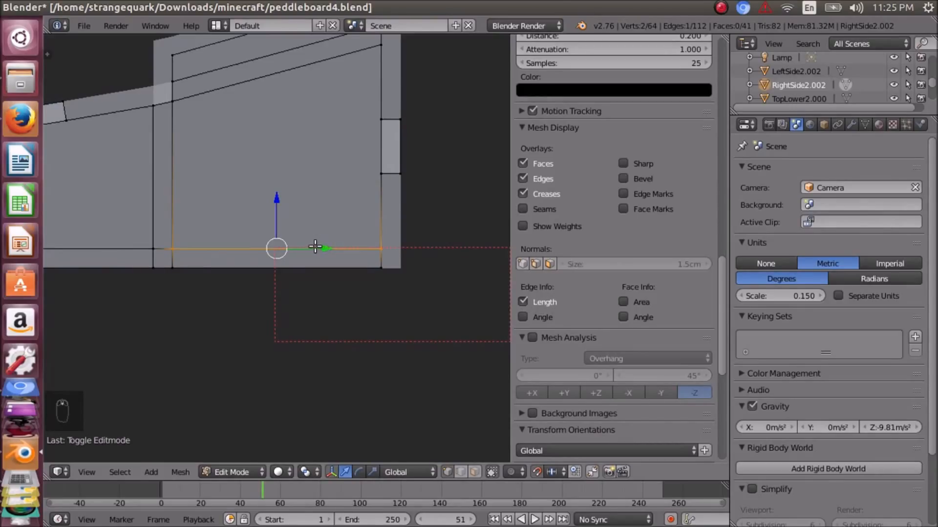
{"action": "scroll", "coordinate": [314, 246], "scroll_direction": "down", "scroll_amount": 2}
{"action": "scroll", "coordinate": [315, 246], "scroll_direction": "up", "scroll_amount": 3}
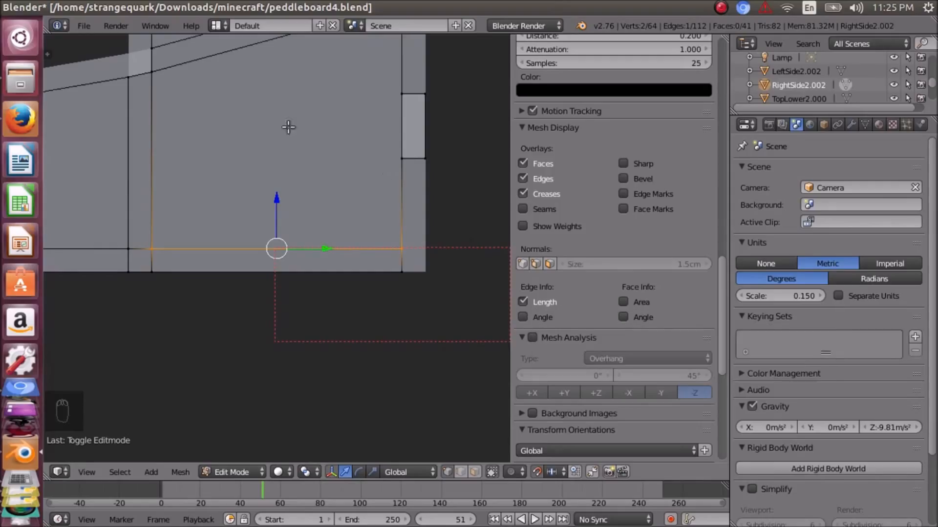
{"action": "scroll", "coordinate": [258, 246], "scroll_direction": "down", "scroll_amount": 3}
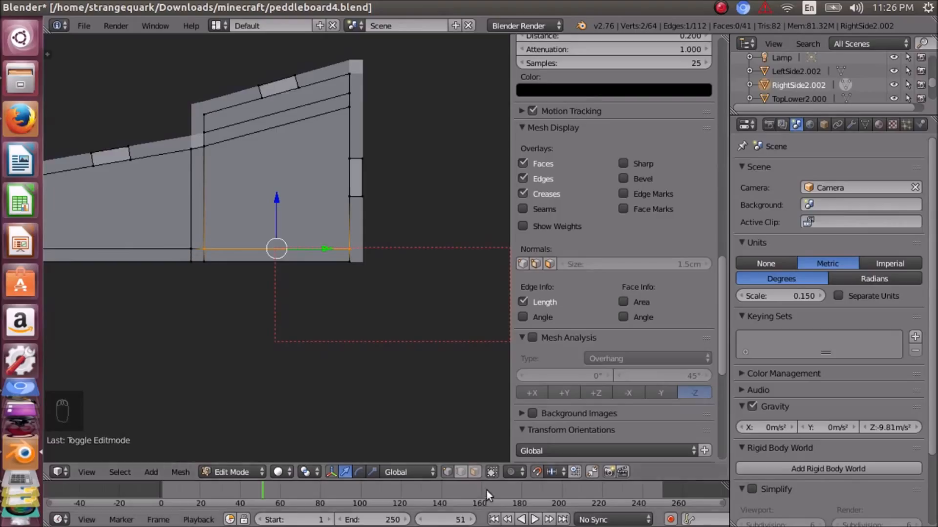
Select the edges along the side panel's bottom line and the lower edges of both end slots, and examine them up close.
{"action": "left_click", "coordinate": [254, 233]}
{"action": "left_click", "coordinate": [197, 249], "text": "shift"}
{"action": "left_click", "coordinate": [149, 251], "text": "shift"}
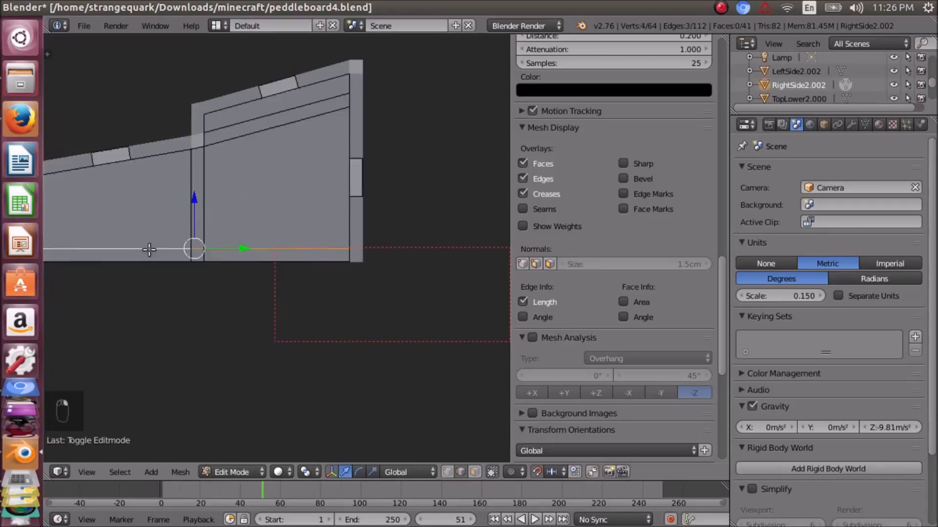
{"action": "scroll", "coordinate": [145, 247], "scroll_direction": "down", "scroll_amount": 3}
{"action": "left_click", "coordinate": [133, 237], "text": "shift"}
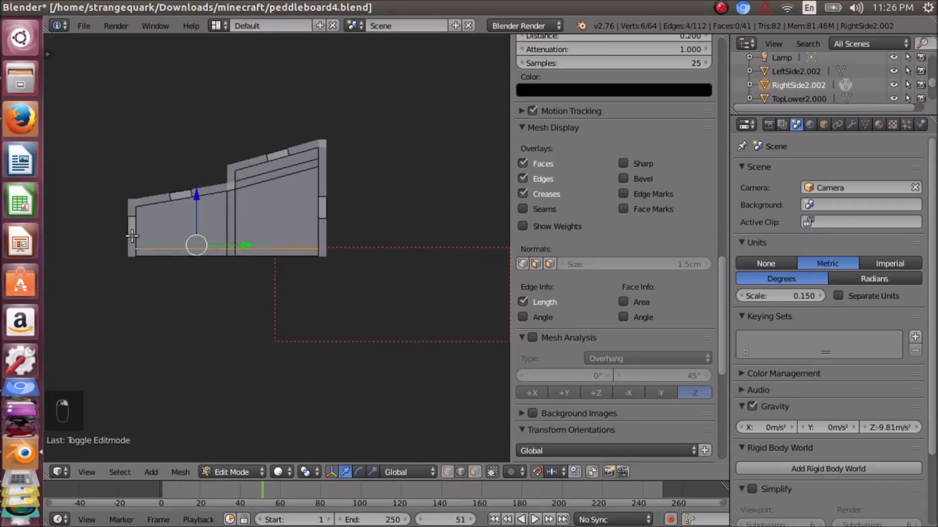
{"action": "scroll", "coordinate": [174, 238], "scroll_direction": "up", "scroll_amount": 3}
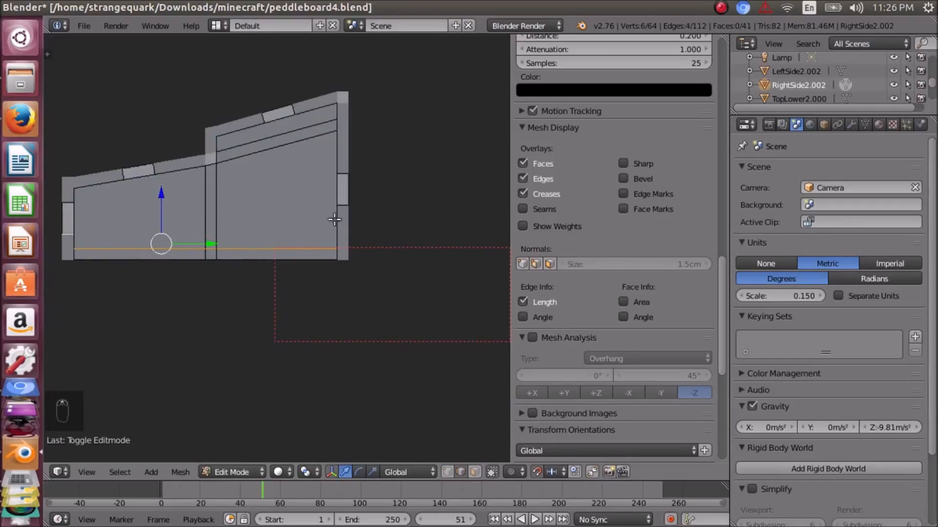
{"action": "left_click", "coordinate": [343, 204], "text": "shift"}
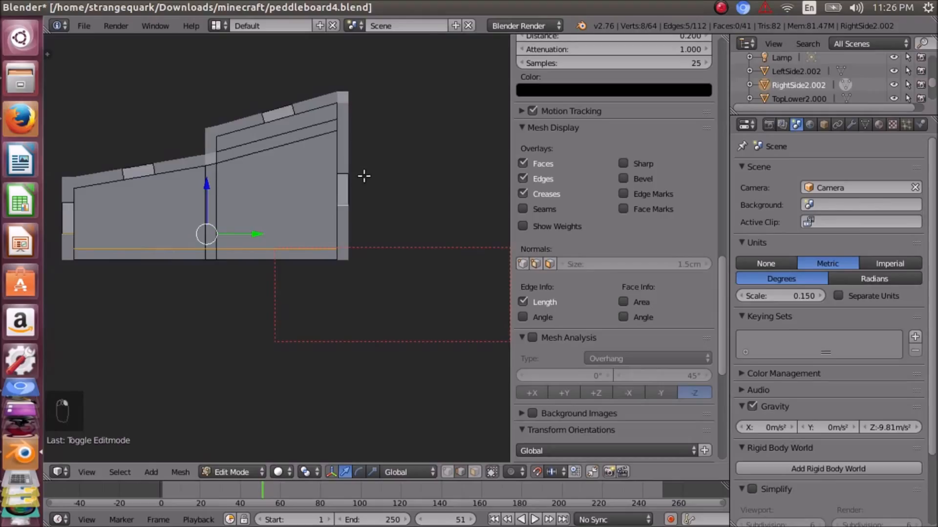
{"action": "key", "text": "KP_Decimal"}
{"action": "scroll", "coordinate": [365, 203], "scroll_direction": "up", "scroll_amount": 3}
{"action": "scroll", "coordinate": [367, 200], "scroll_direction": "down", "scroll_amount": 3}
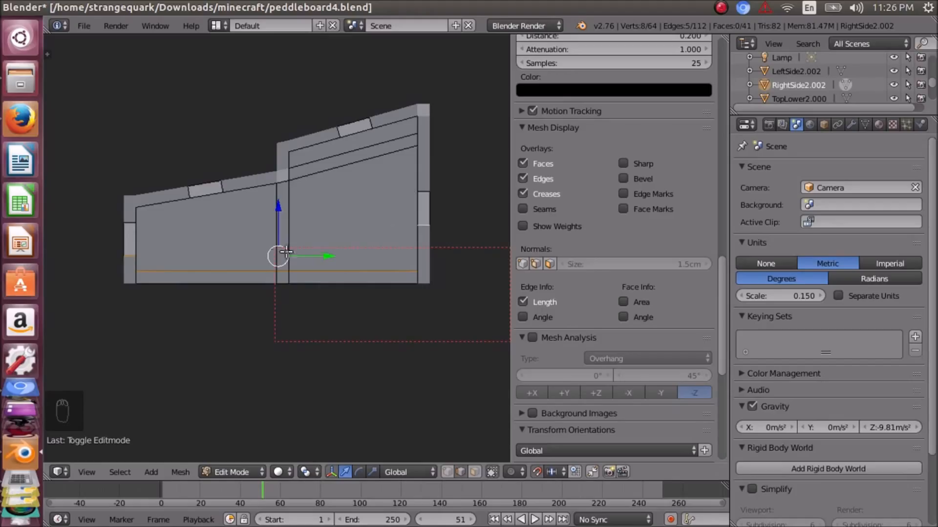
{"action": "scroll", "coordinate": [281, 261], "scroll_direction": "up", "scroll_amount": 10}
{"action": "scroll", "coordinate": [276, 255], "scroll_direction": "down", "scroll_amount": 9}
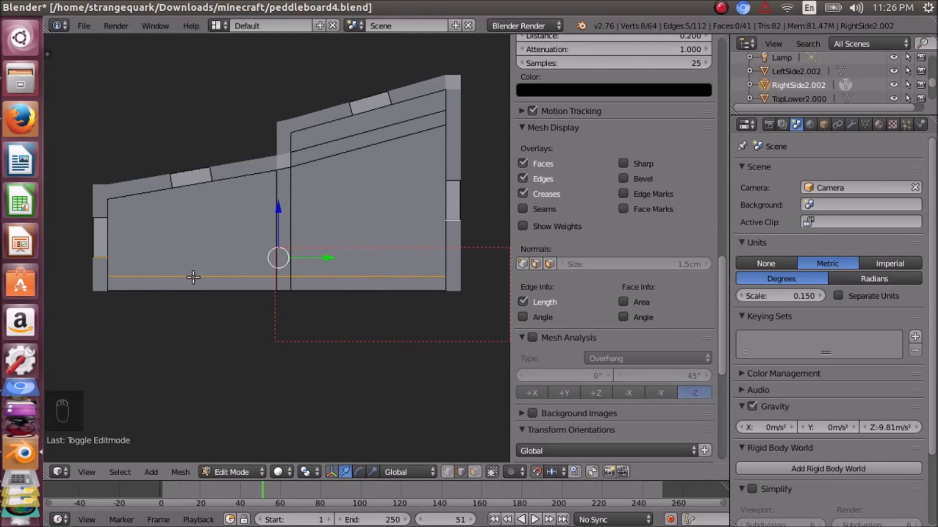
Return to Object Mode and select the front panel of the assembled pedalboard in a perspective-like angled view.
{"action": "left_click", "coordinate": [239, 474]}
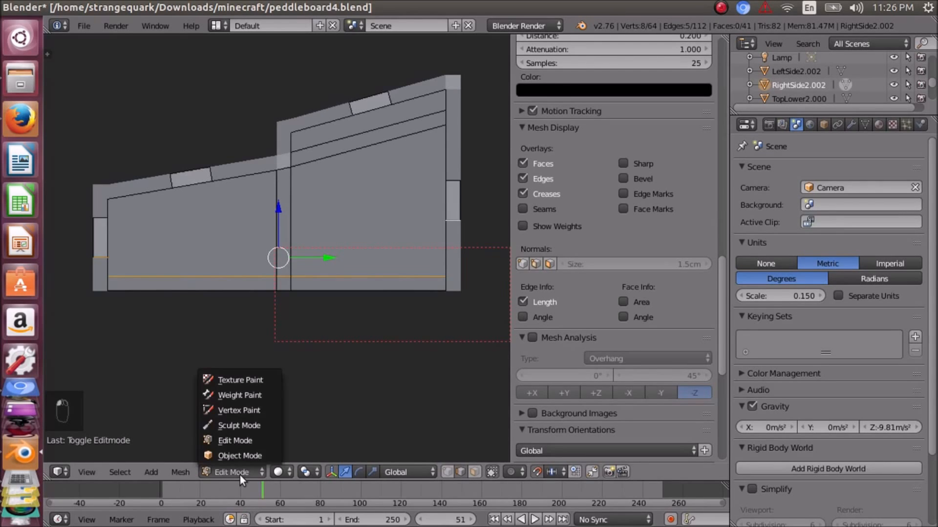
{"action": "left_click", "coordinate": [229, 456]}
{"action": "middle_click_drag", "start_coordinate": [171, 171], "coordinate": [308, 206]}
{"action": "scroll", "coordinate": [276, 201], "scroll_direction": "down", "scroll_amount": 3}
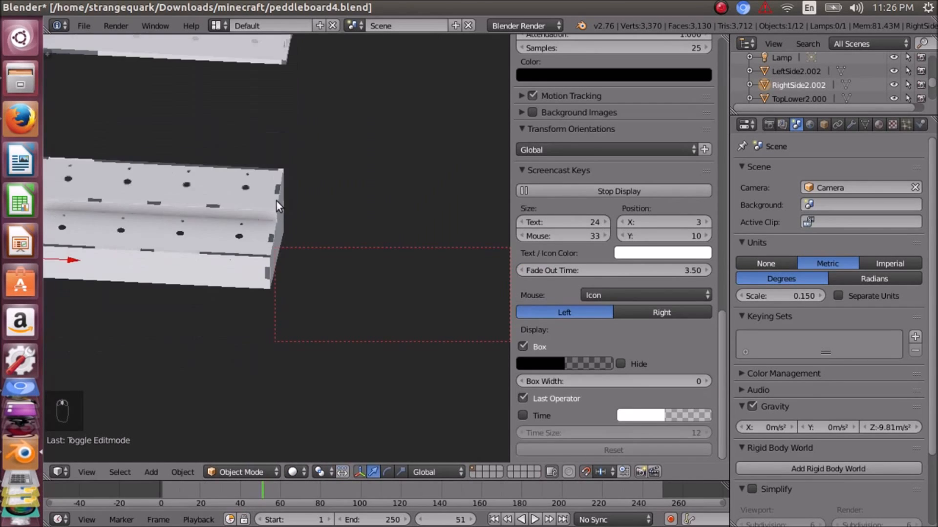
{"action": "right_click", "coordinate": [207, 225]}
{"action": "right_click", "coordinate": [199, 180]}
{"action": "right_click", "coordinate": [176, 263]}
{"action": "key", "text": "a"}
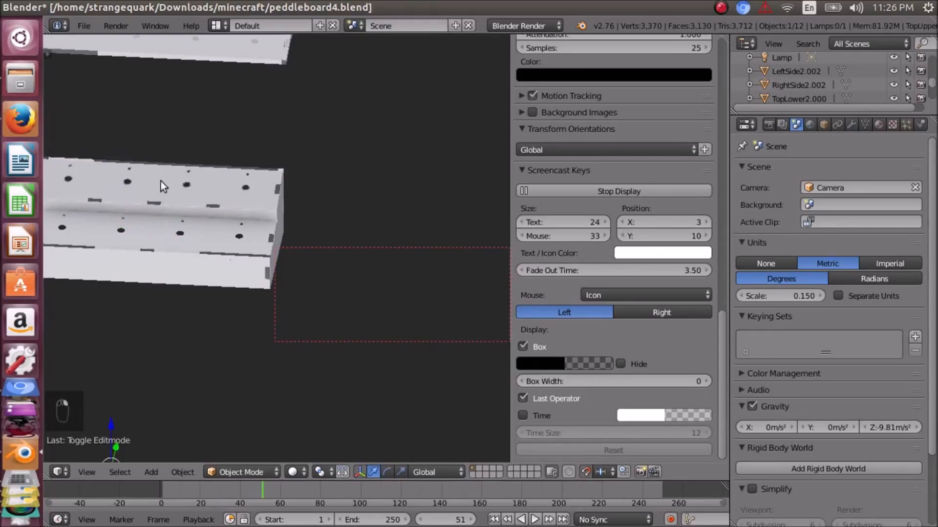
{"action": "right_click", "coordinate": [159, 245]}
{"action": "middle_click_drag", "start_coordinate": [125, 259], "coordinate": [256, 250]}
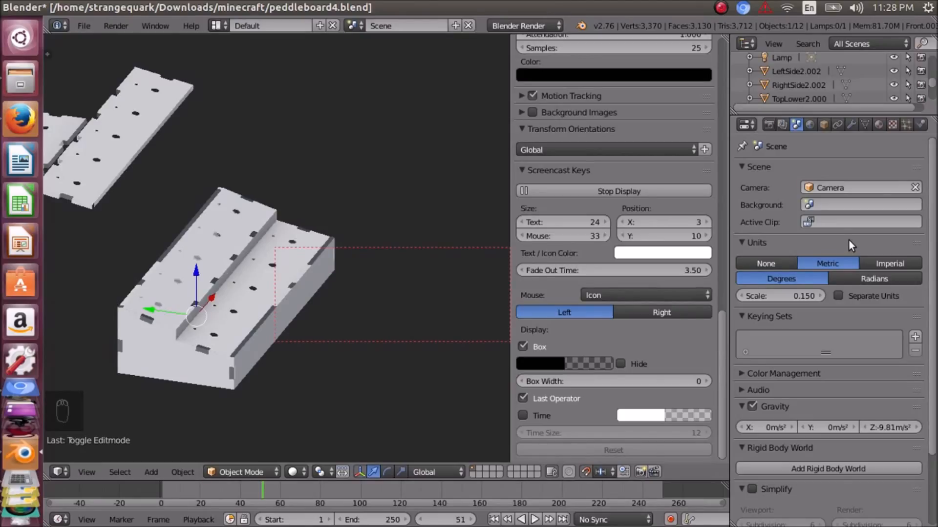
{"action": "left_click", "coordinate": [721, 7]}
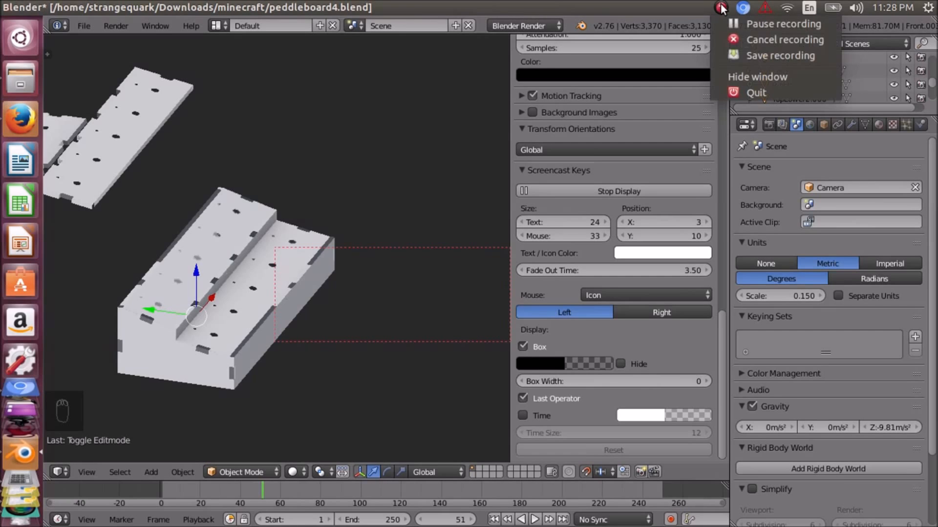